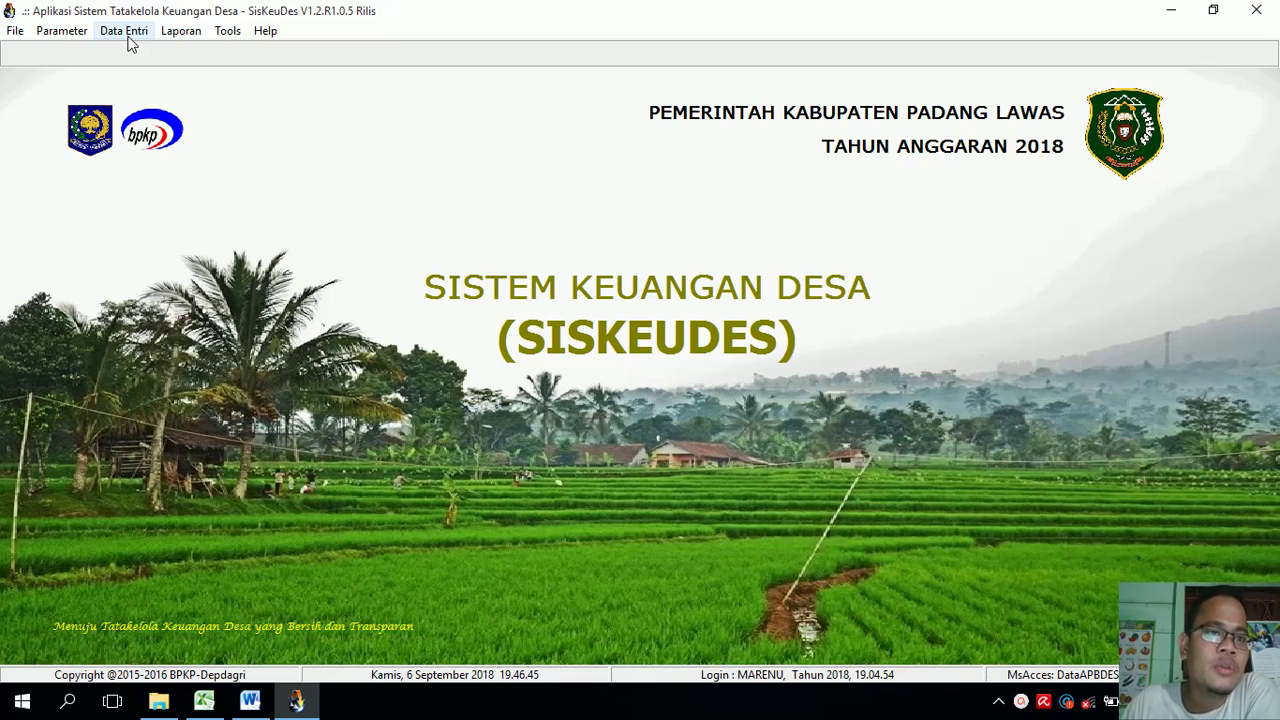
- Review the village's bank receipts in the Penerimaan Bank list under Penerimaan Desa, and close the form
{"action": "left_click", "coordinate": [131, 36]}
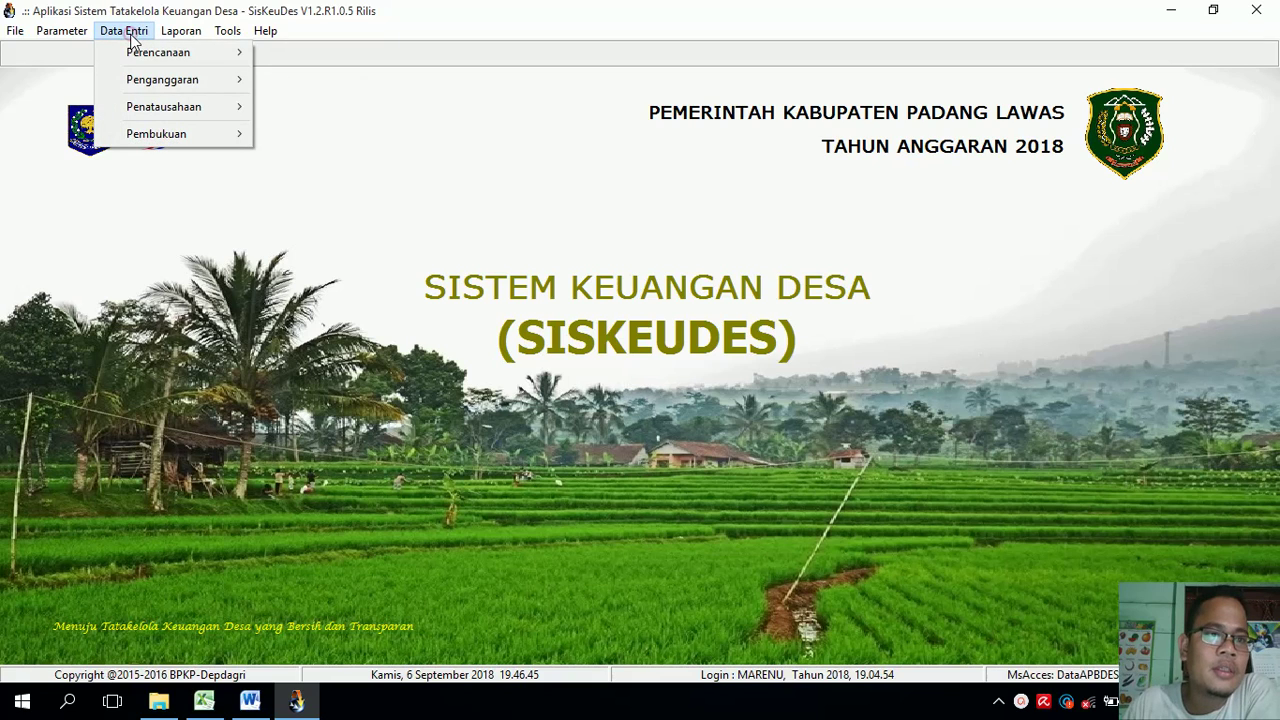
{"action": "mouse_move", "coordinate": [180, 104]}
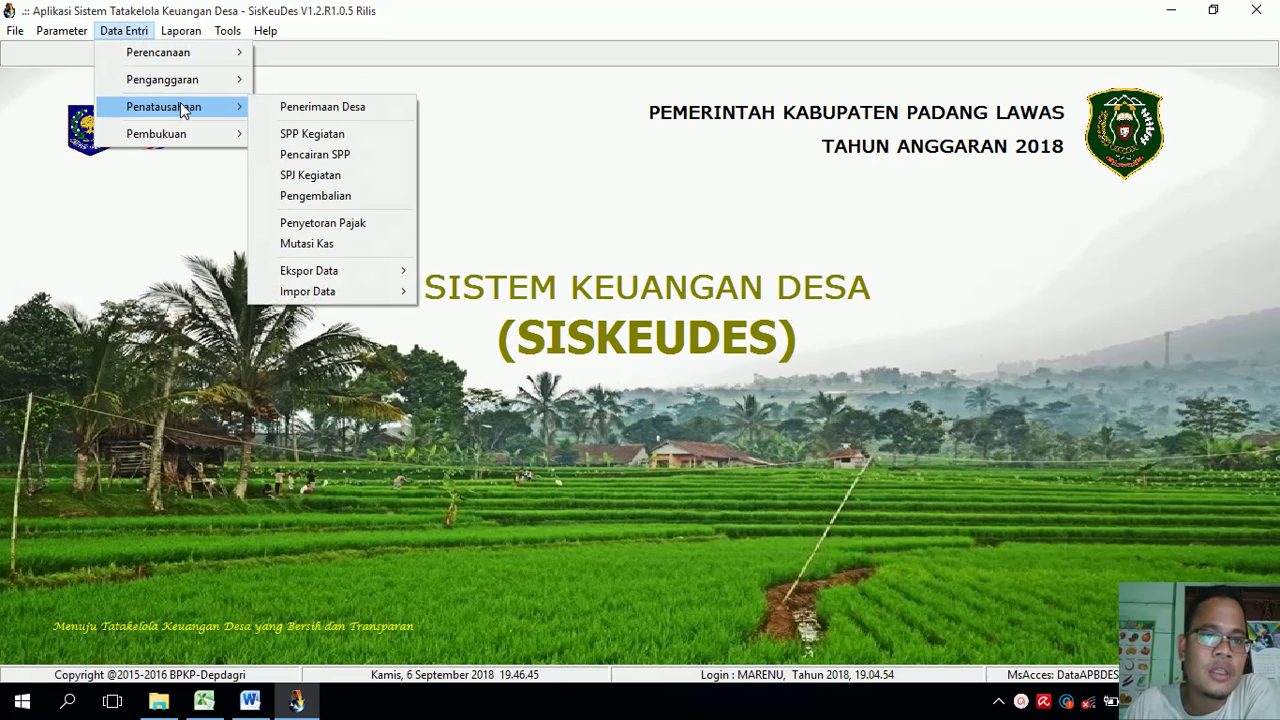
{"action": "left_click", "coordinate": [344, 117]}
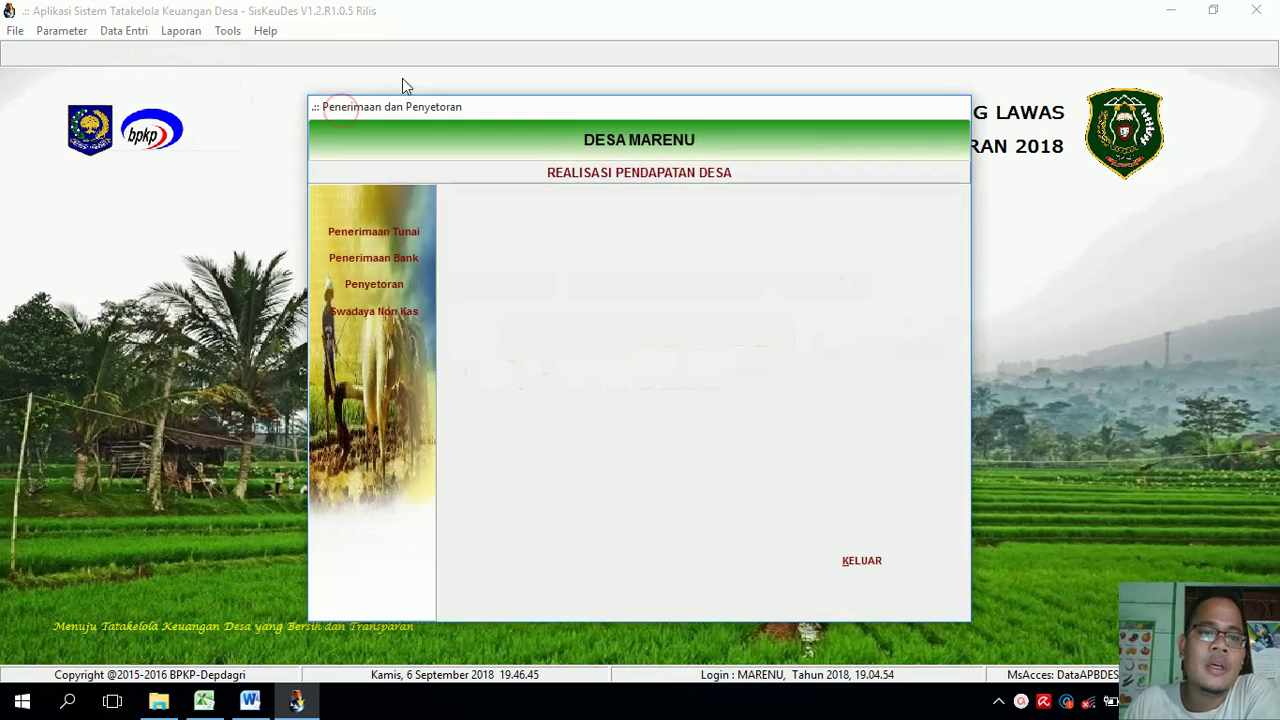
{"action": "left_click", "coordinate": [409, 255]}
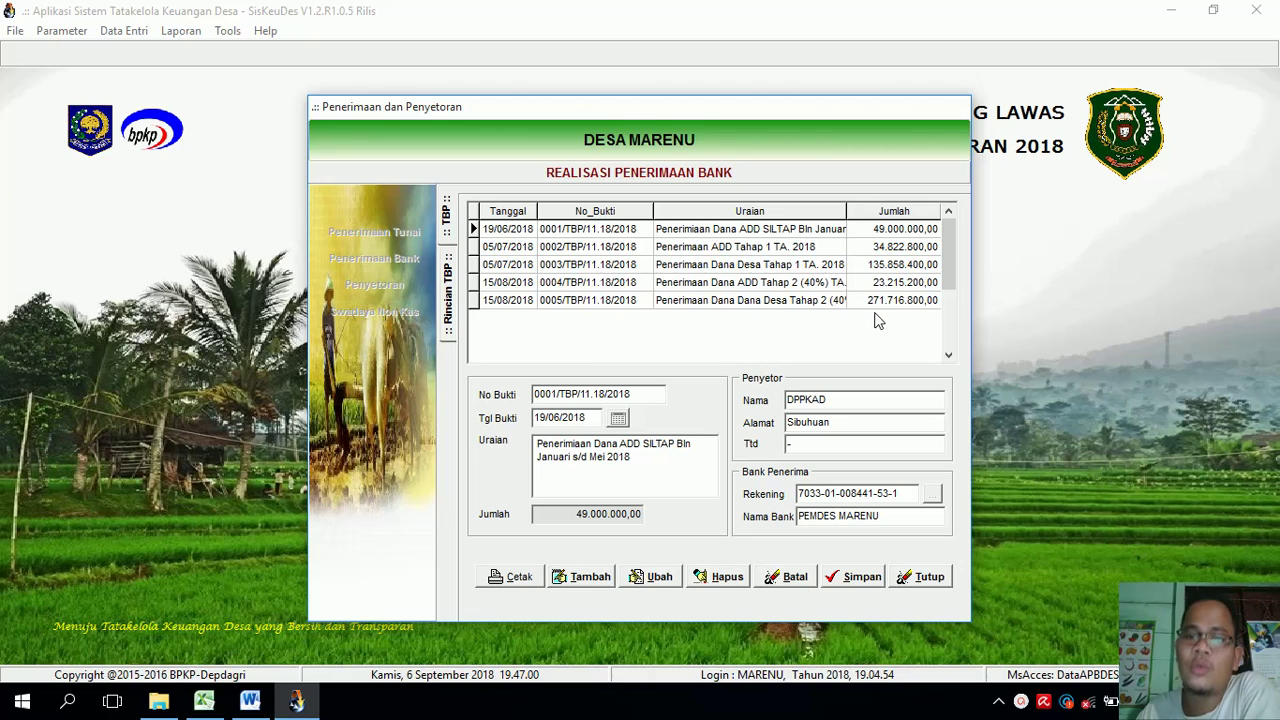
{"action": "left_click", "coordinate": [925, 584]}
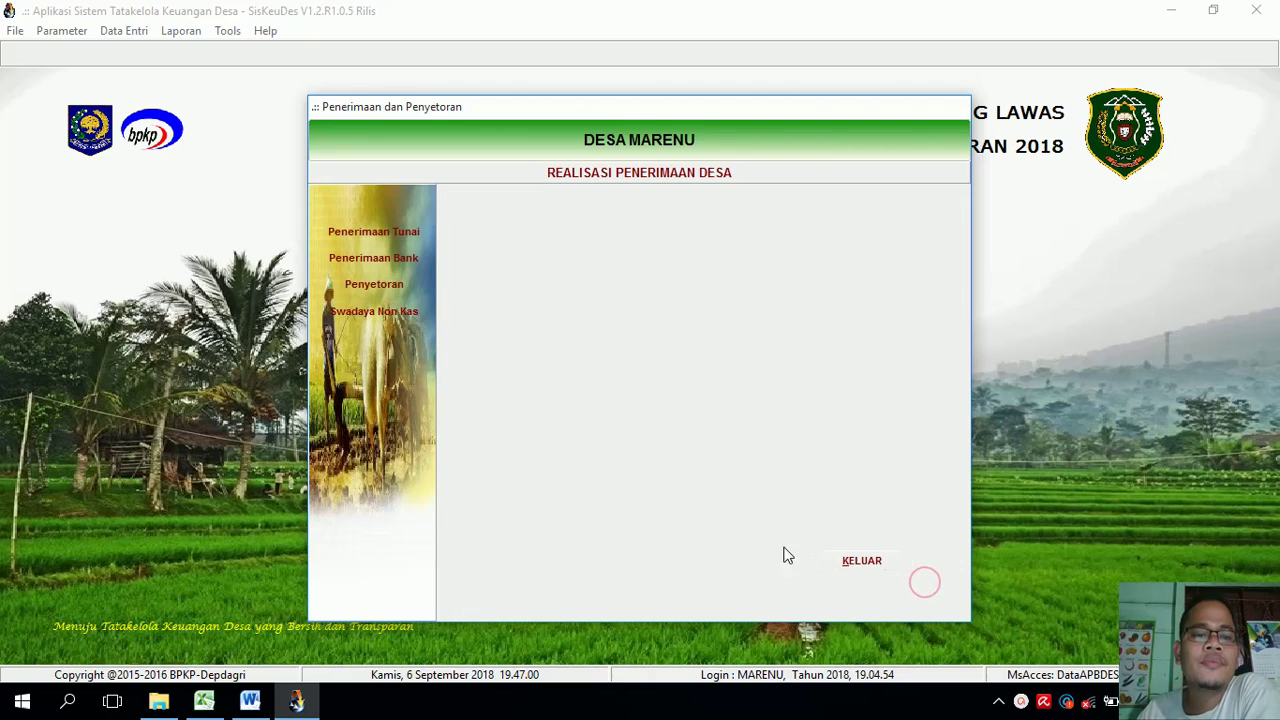
{"action": "left_click", "coordinate": [862, 561]}
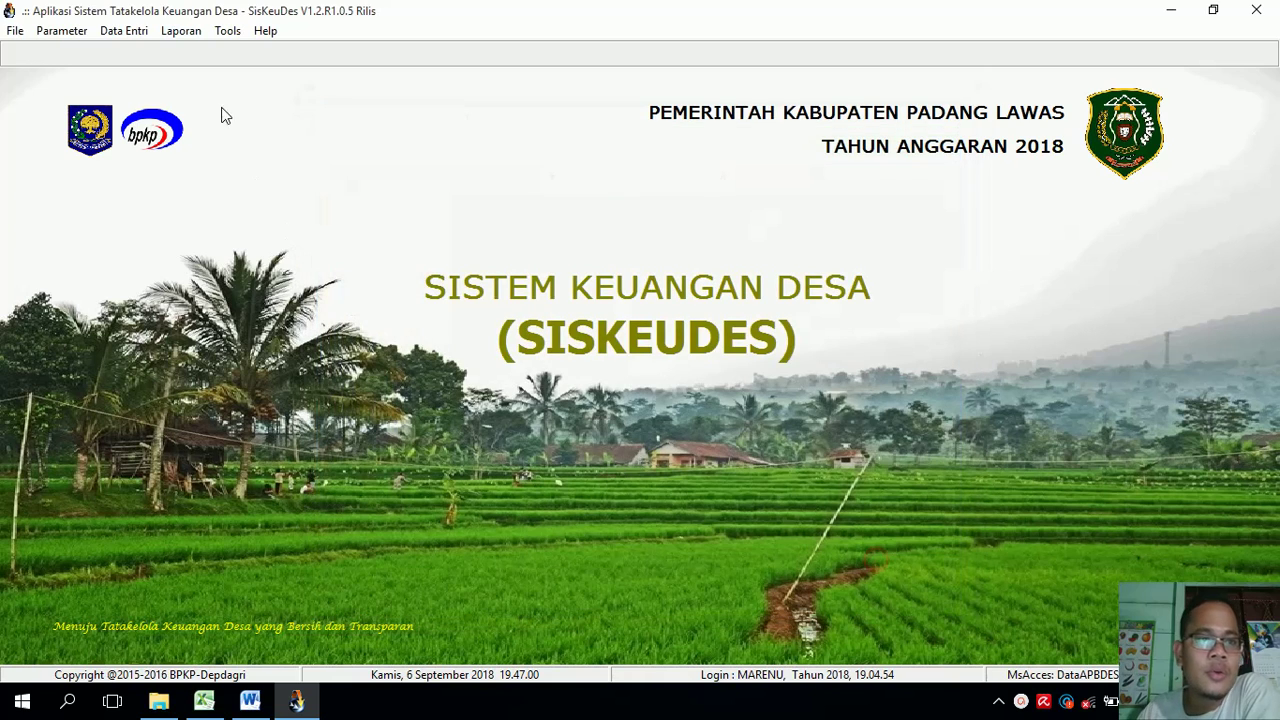
- Review the bank interest records for June, July and August under Pendapatan Bunga in Mutasi Kas, and close the list
{"action": "left_click", "coordinate": [121, 34]}
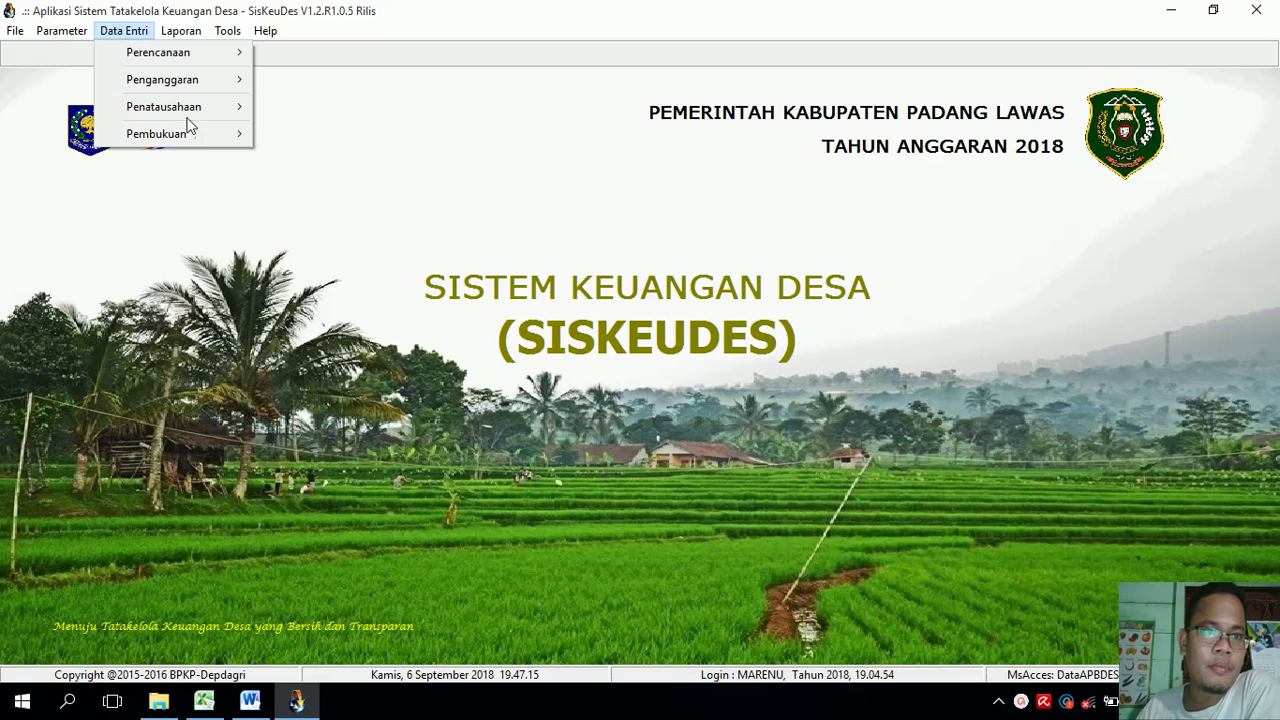
{"action": "mouse_move", "coordinate": [190, 118]}
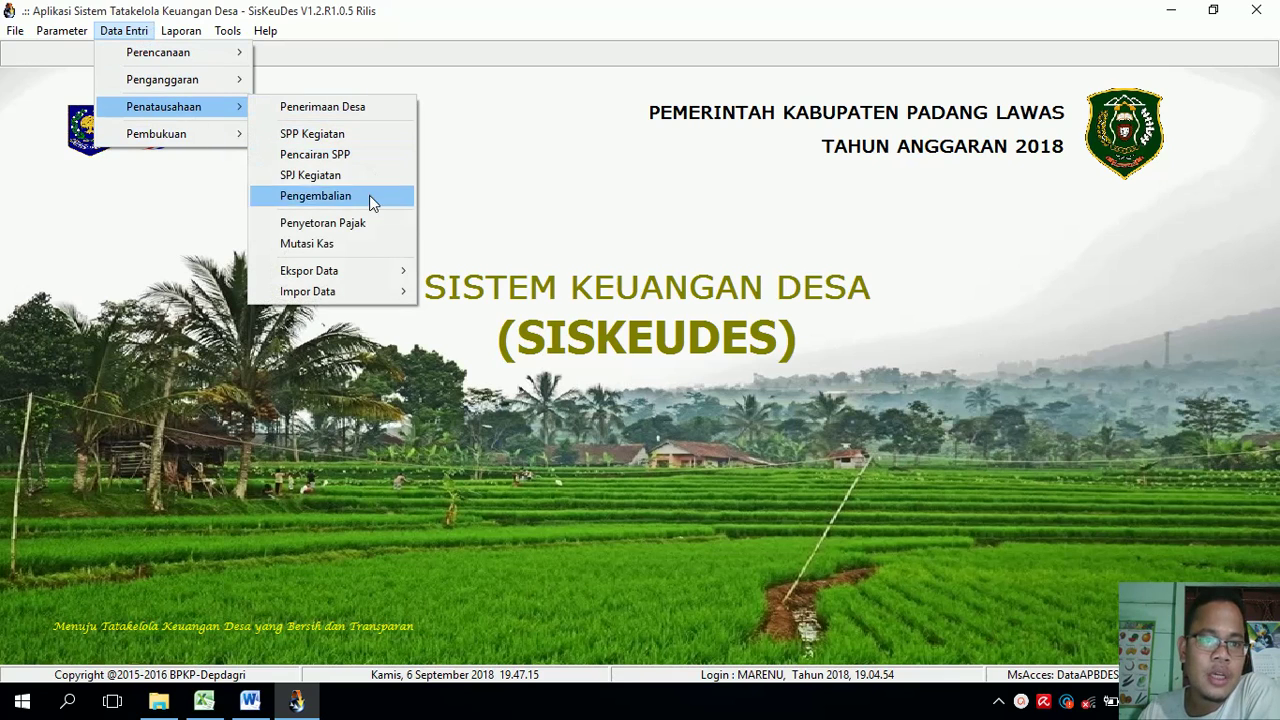
{"action": "left_click", "coordinate": [354, 254]}
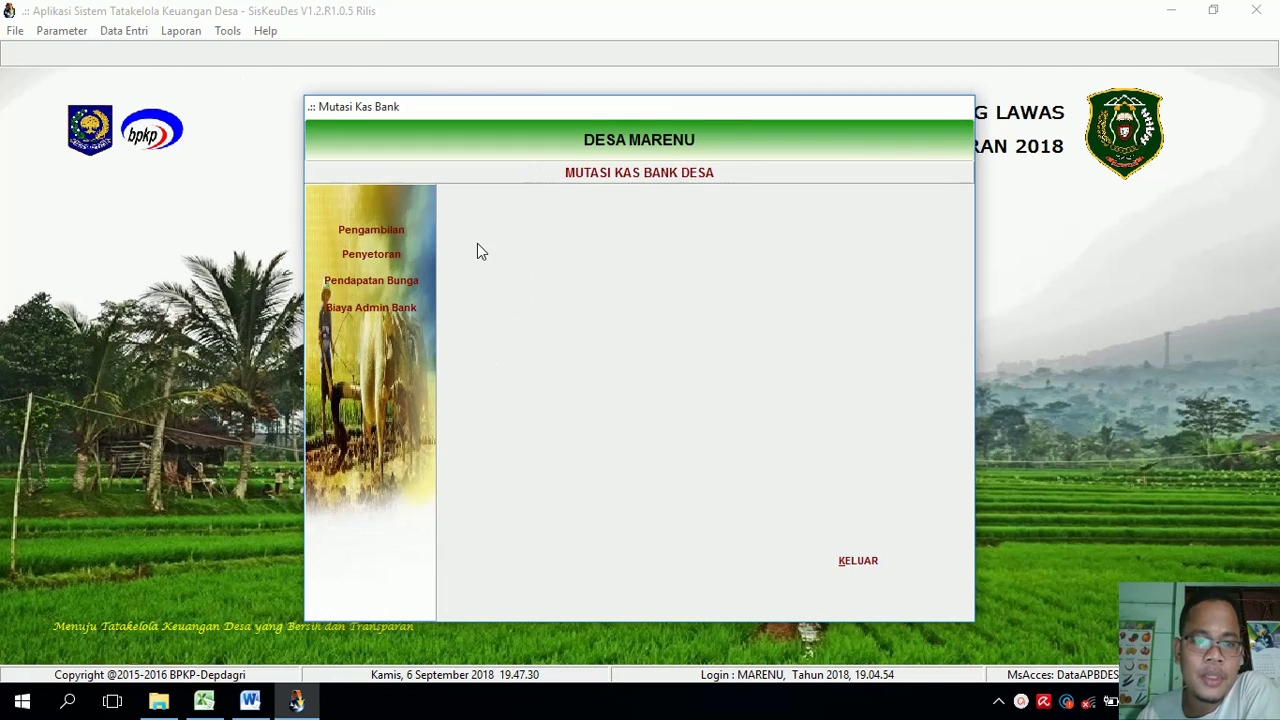
{"action": "left_click", "coordinate": [390, 280]}
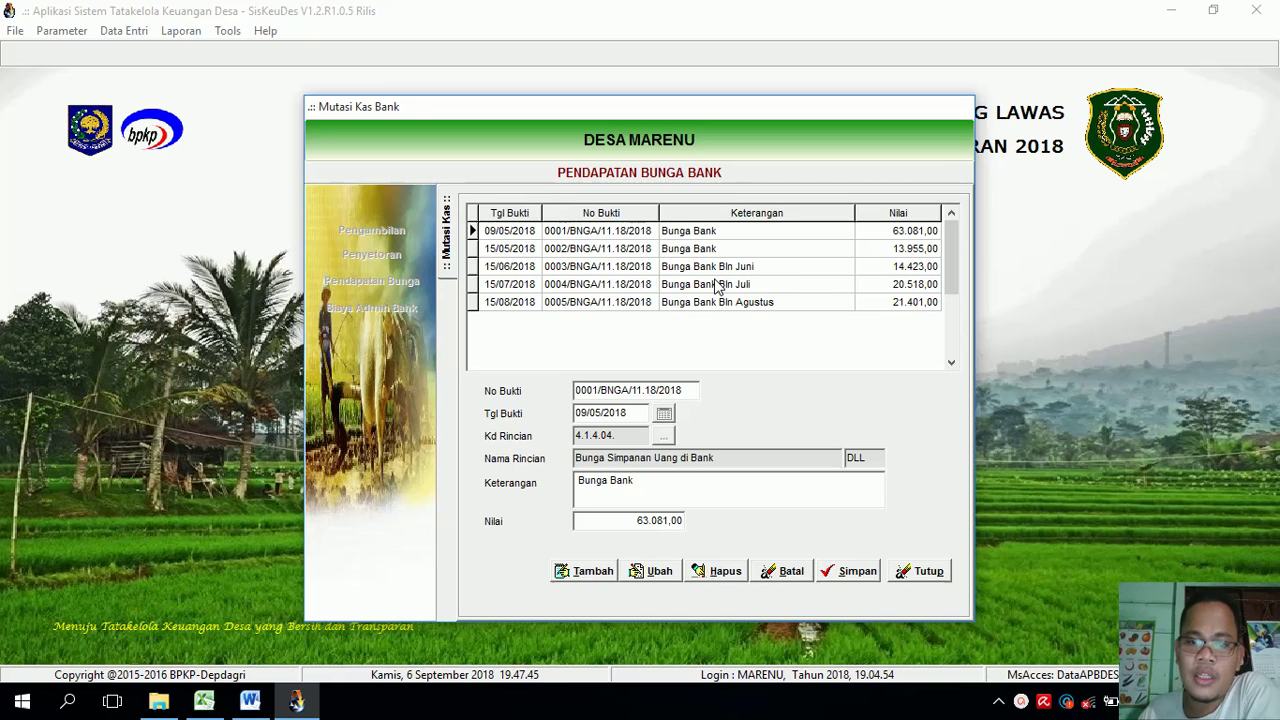
{"action": "left_click", "coordinate": [756, 268]}
{"action": "left_click", "coordinate": [752, 288]}
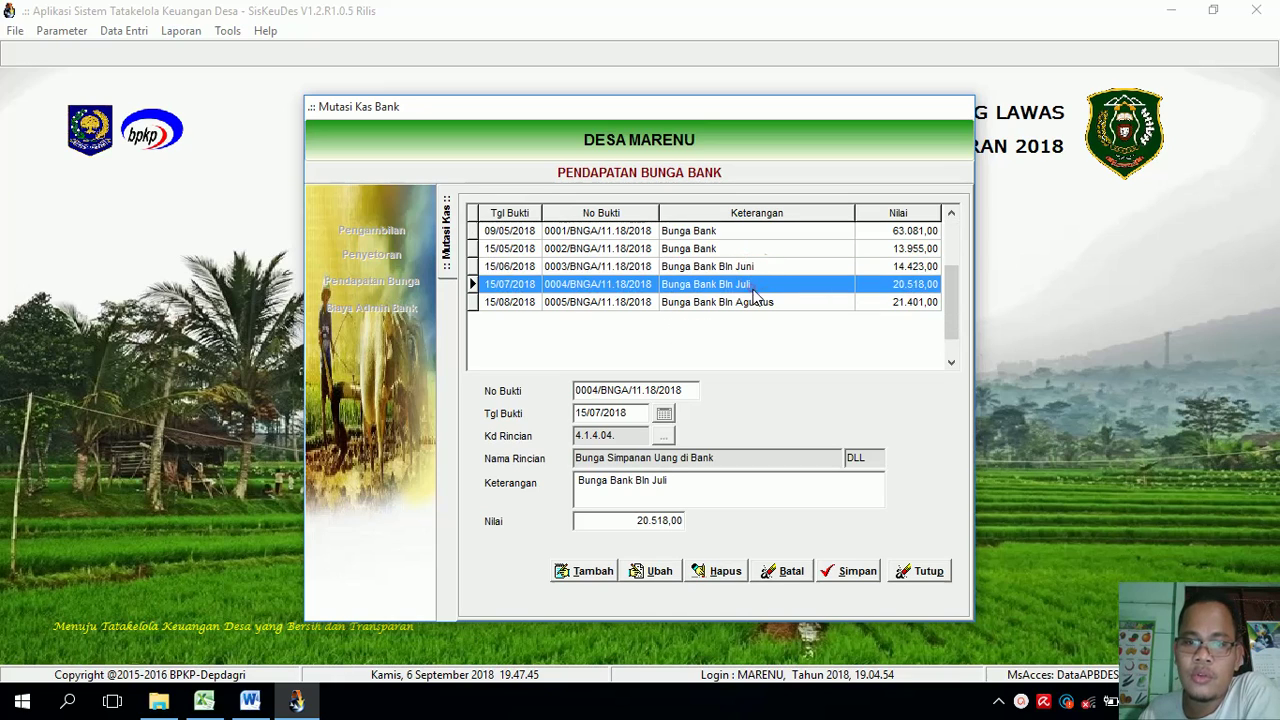
{"action": "left_click", "coordinate": [758, 304]}
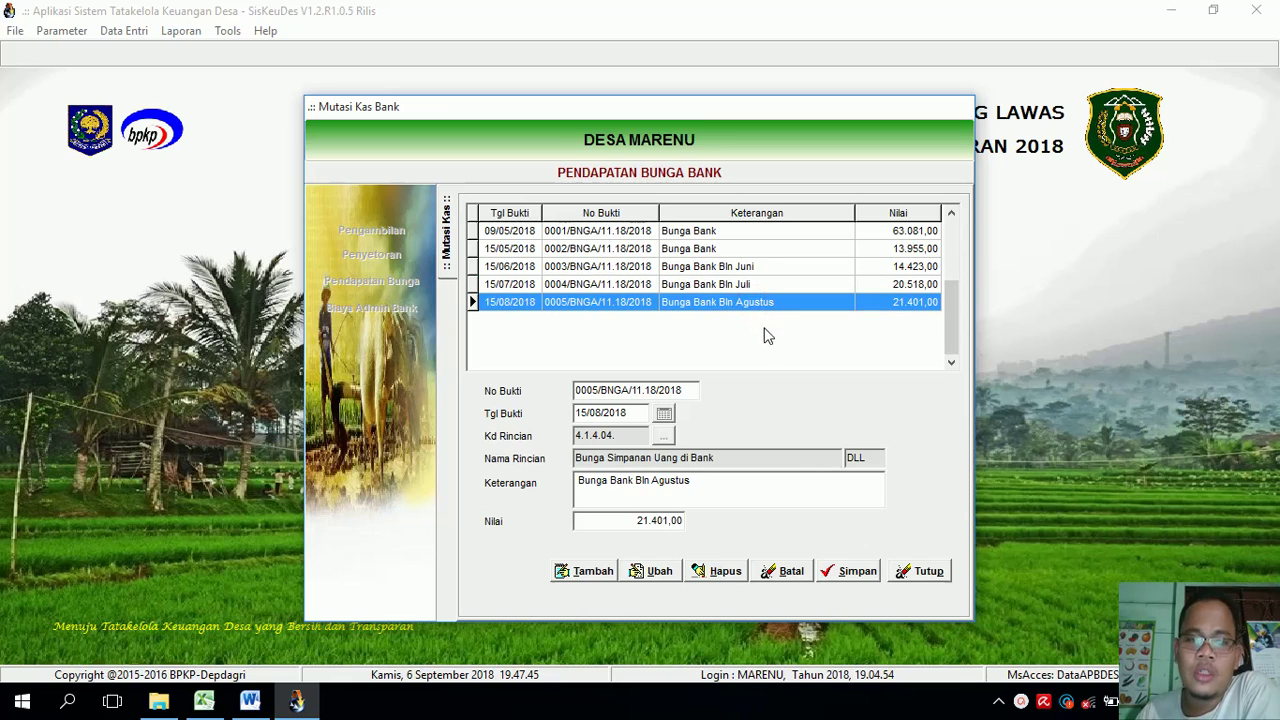
{"action": "left_click", "coordinate": [918, 570]}
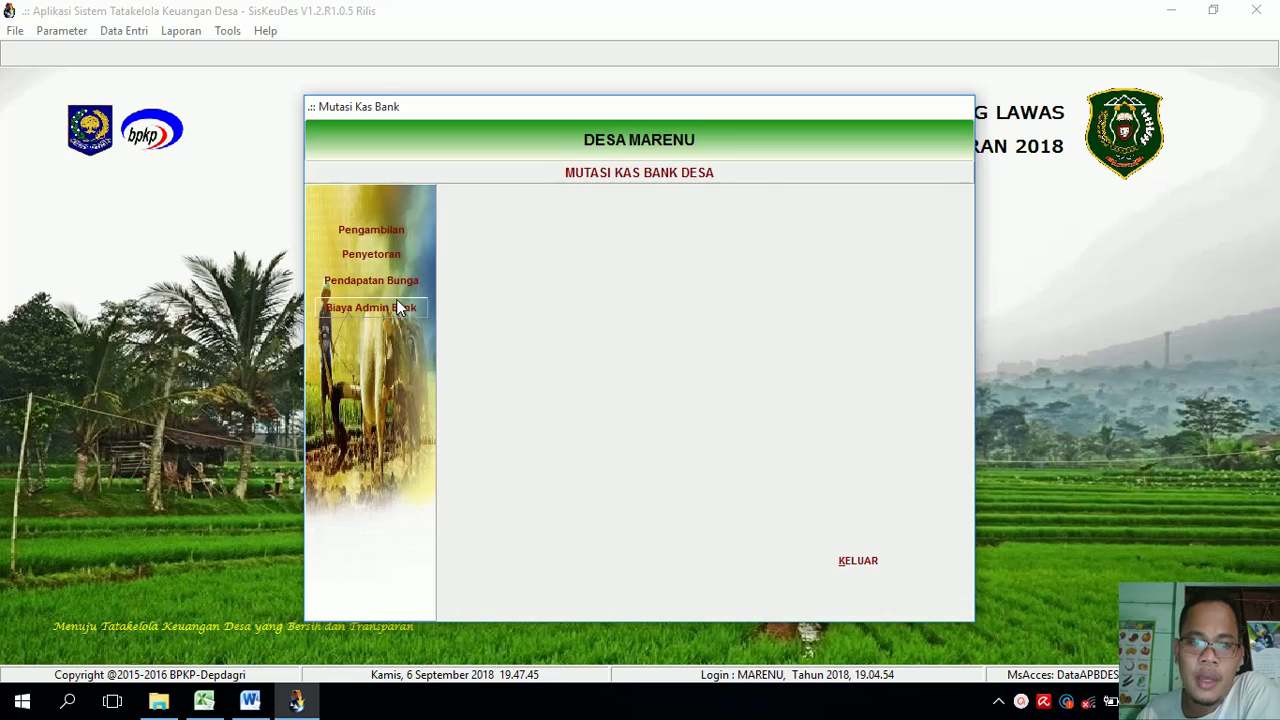
- Review the bank fee and tax deduction records through August under Biaya Admin Bank, and exit the Mutasi Kas form
{"action": "left_click", "coordinate": [396, 307]}
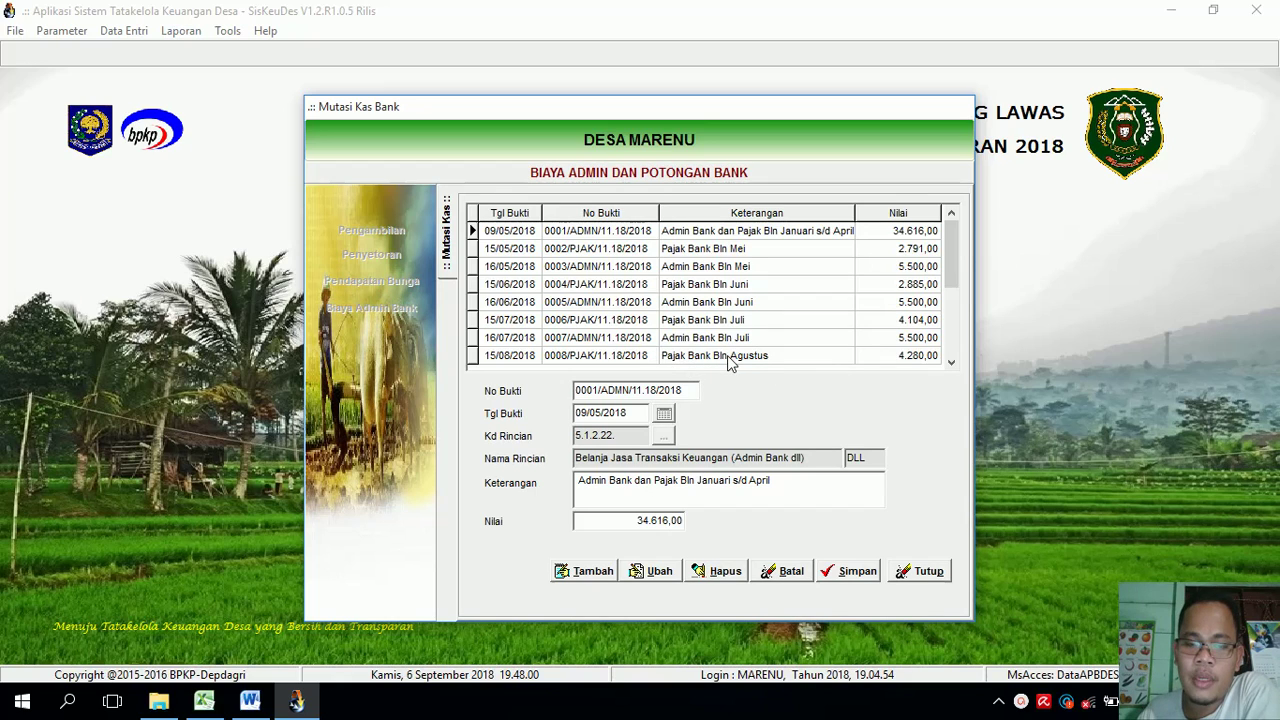
{"action": "left_click", "coordinate": [758, 301]}
{"action": "left_click", "coordinate": [751, 321]}
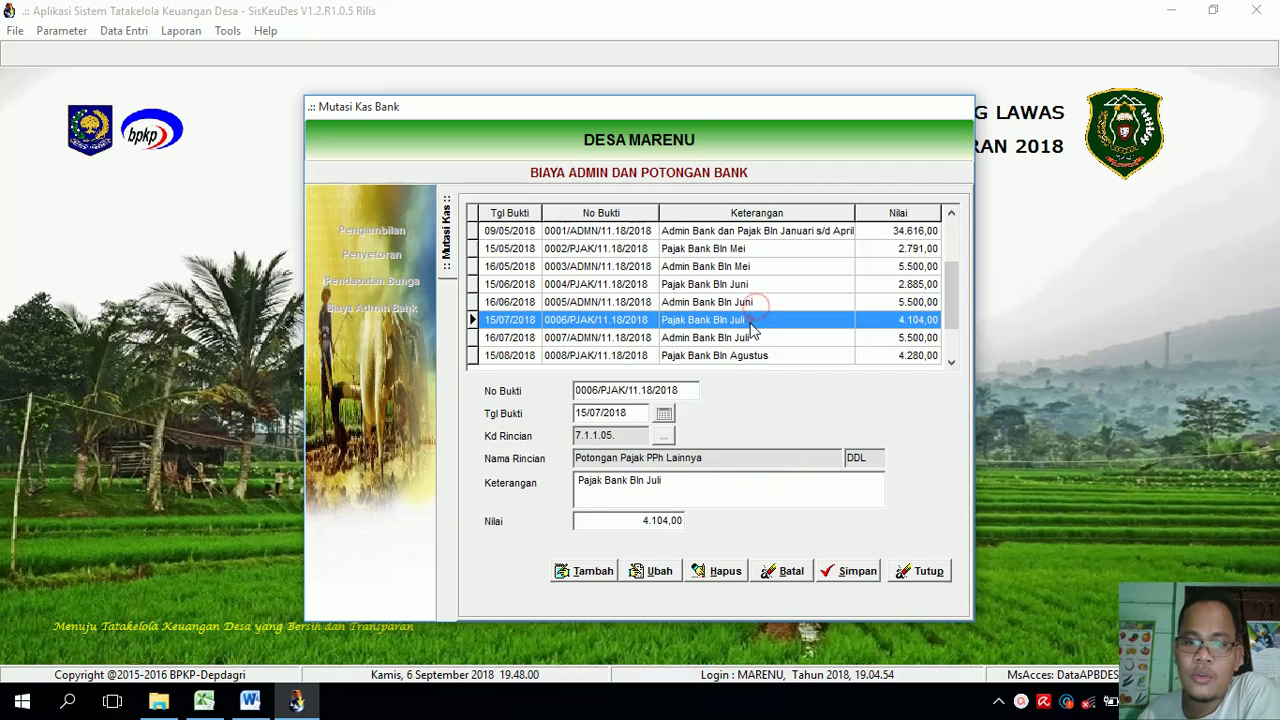
{"action": "left_click", "coordinate": [750, 355]}
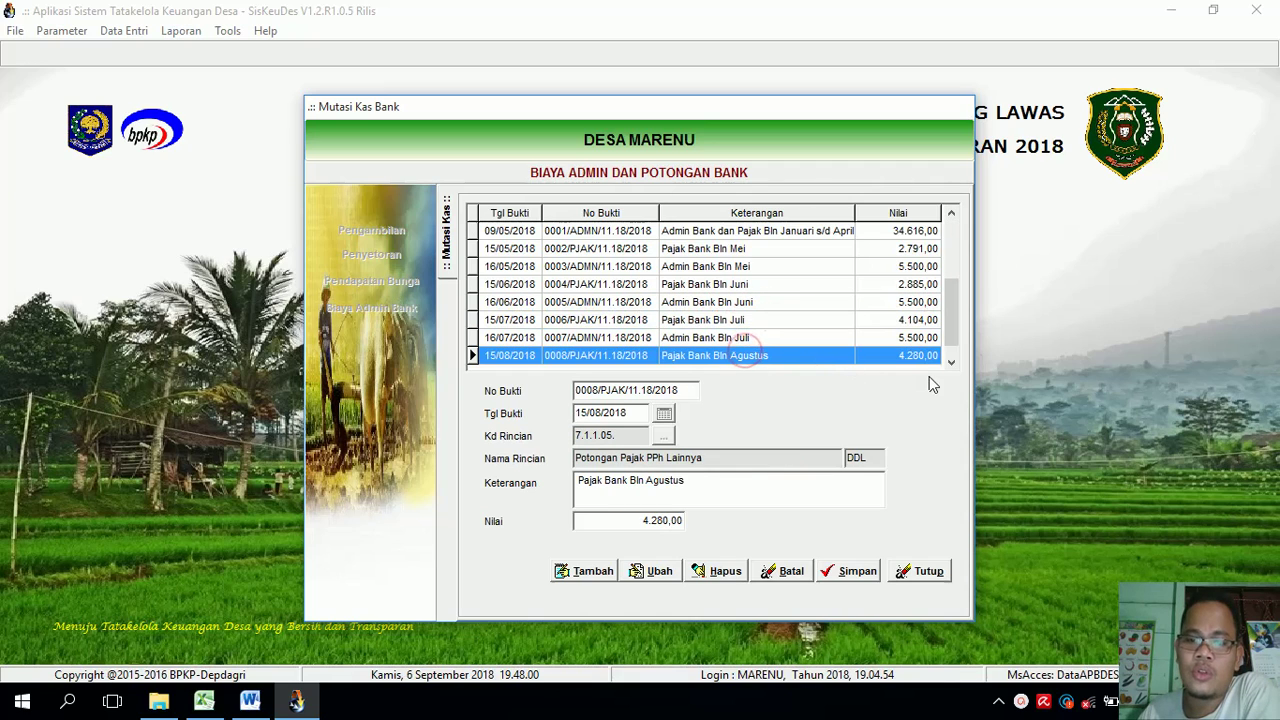
{"action": "left_click", "coordinate": [951, 362]}
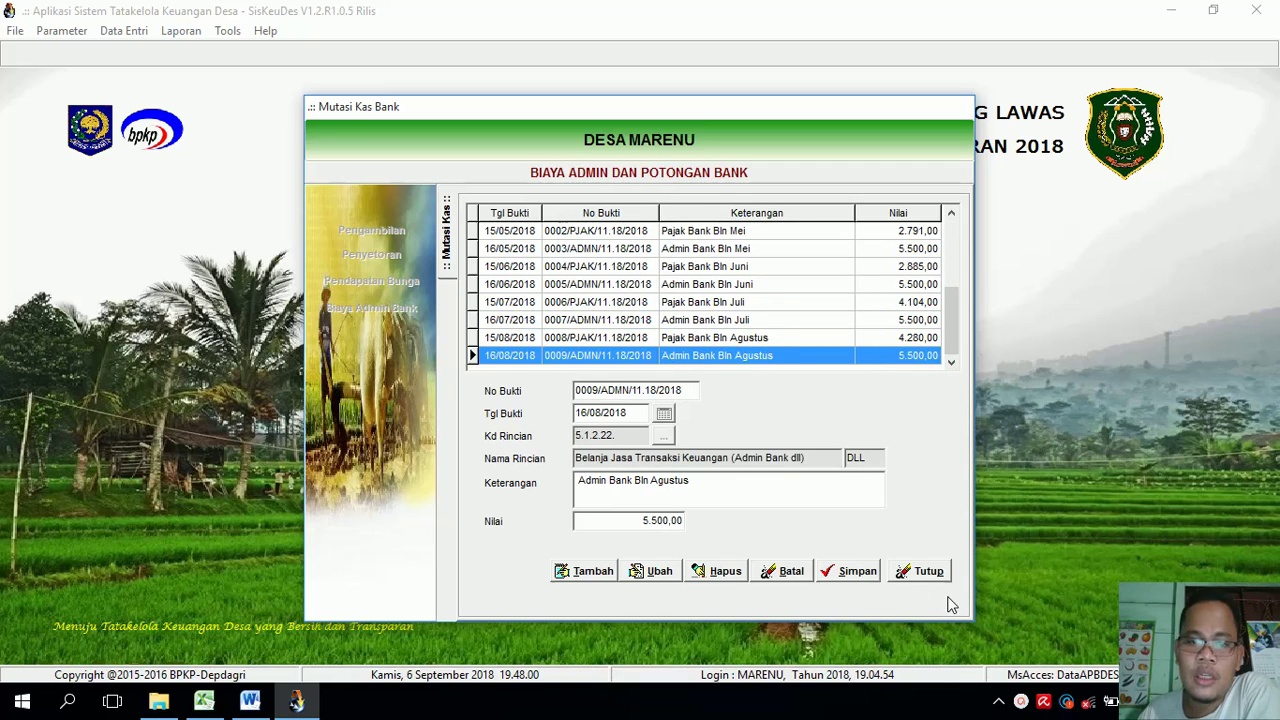
{"action": "left_click", "coordinate": [926, 571]}
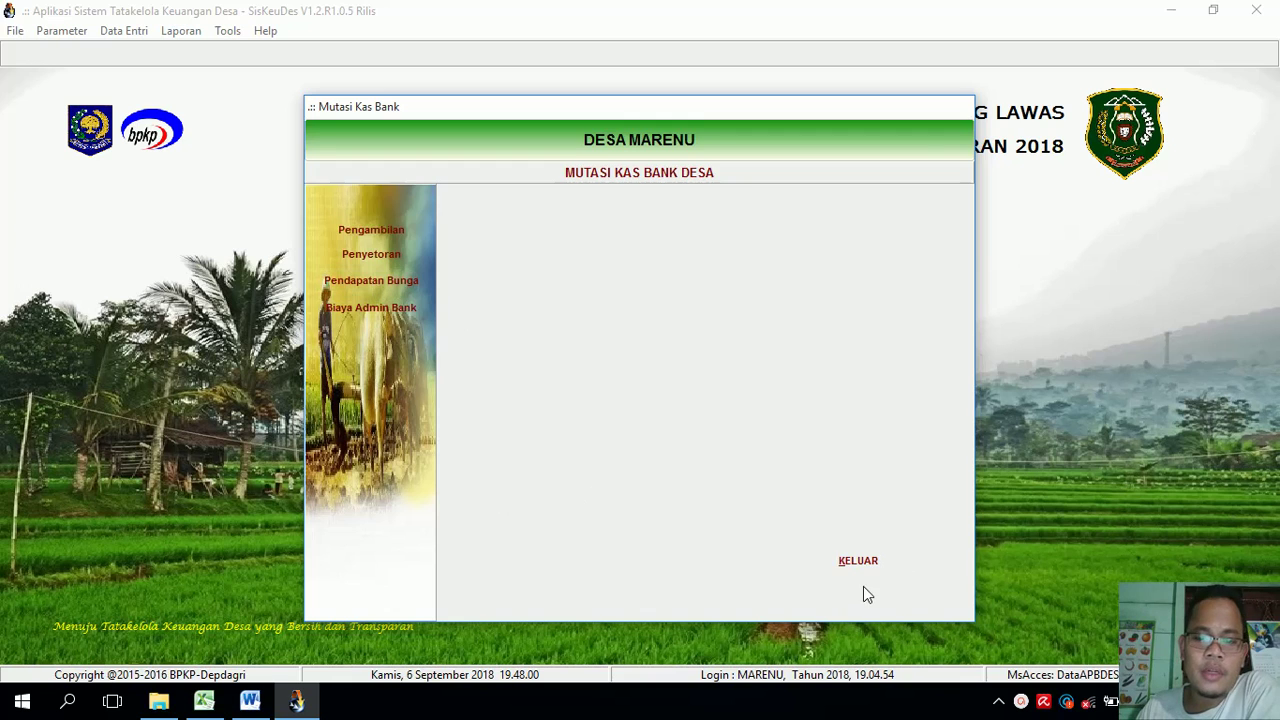
{"action": "left_click", "coordinate": [850, 561]}
- Reopen the Mutasi Kas form, switch to Excel and look through the spp 5 DD 40 % MARENU budget sheet
{"action": "left_click", "coordinate": [124, 31]}
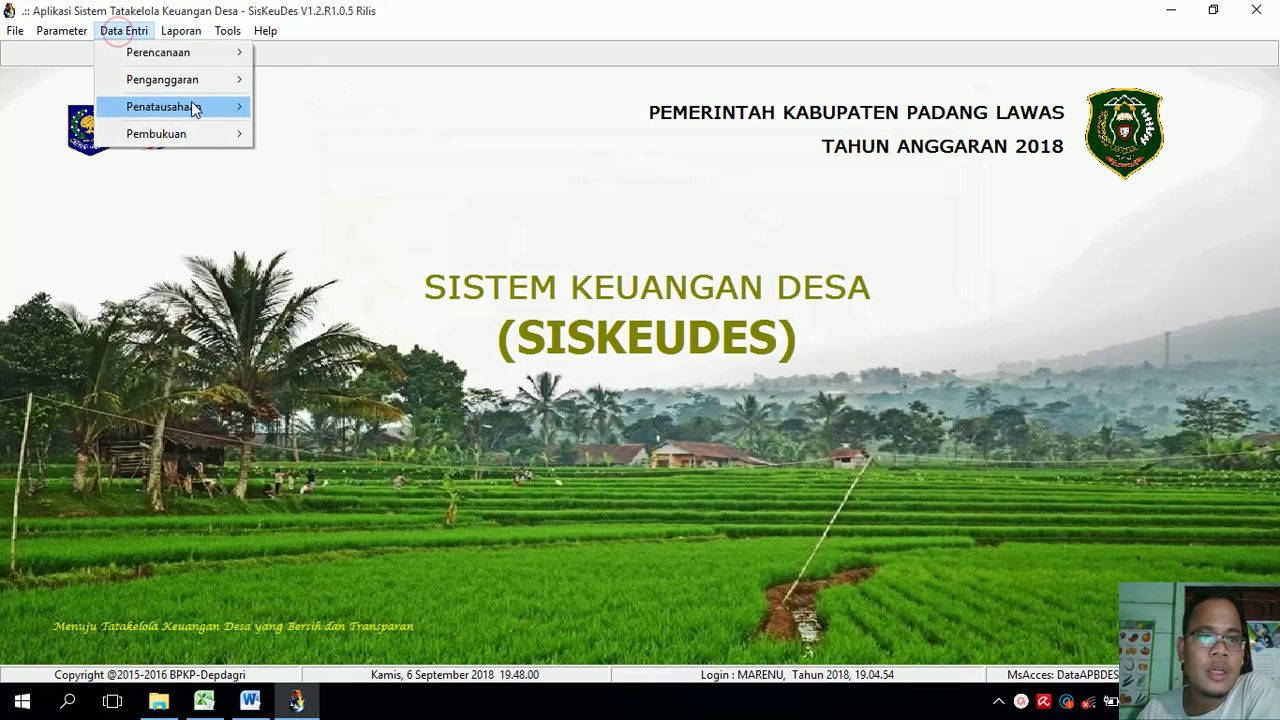
{"action": "mouse_move", "coordinate": [193, 103]}
{"action": "left_click", "coordinate": [360, 244]}
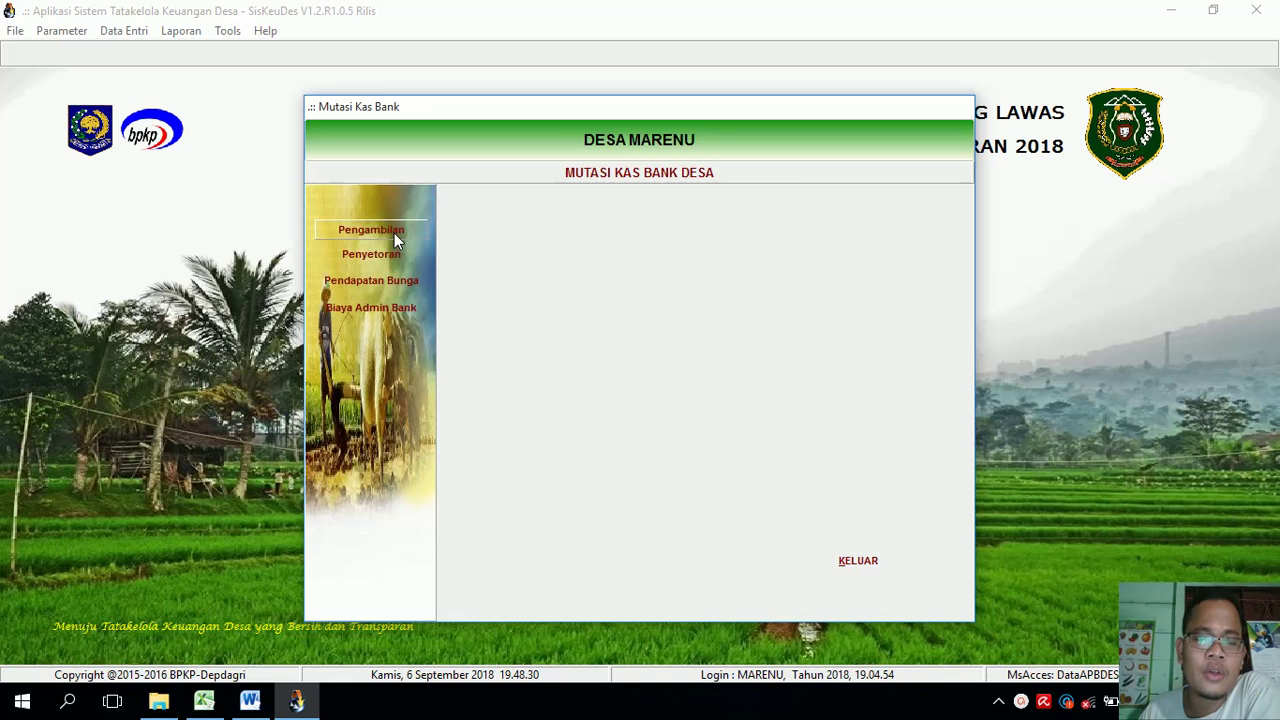
{"action": "left_click", "coordinate": [210, 699]}
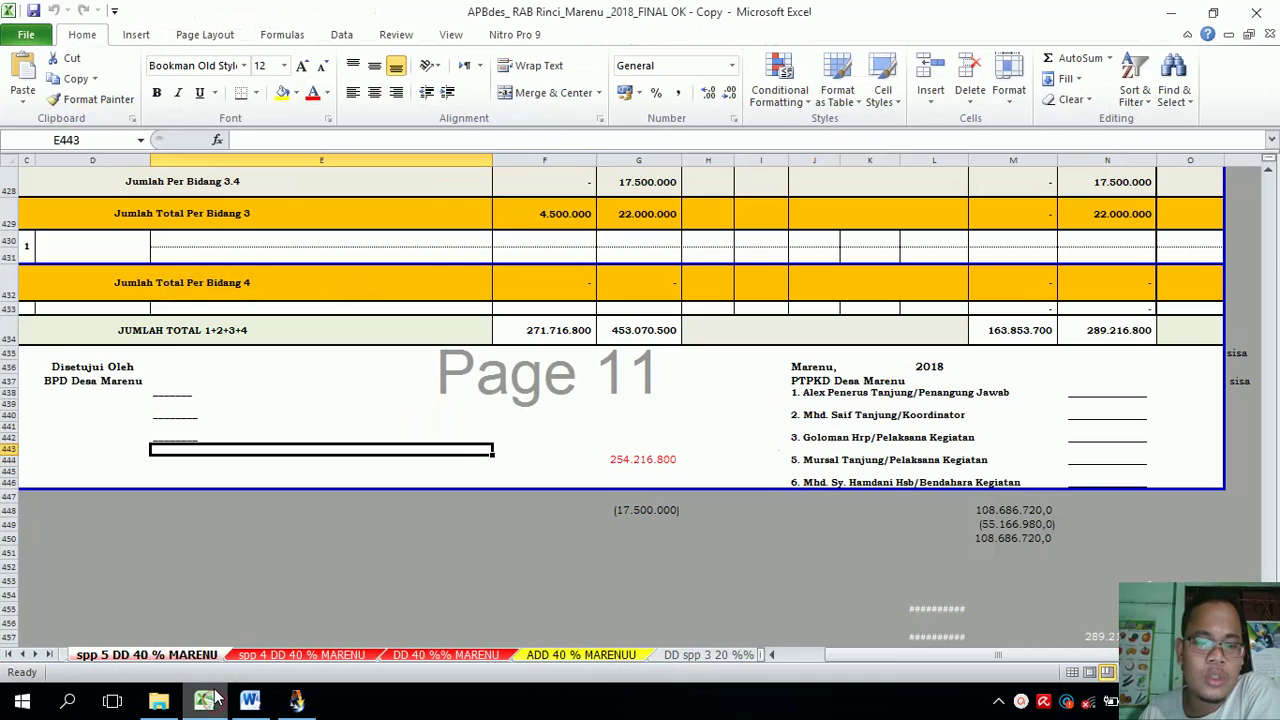
{"action": "scroll", "coordinate": [986, 396], "scroll_direction": "up", "scroll_amount": 5}
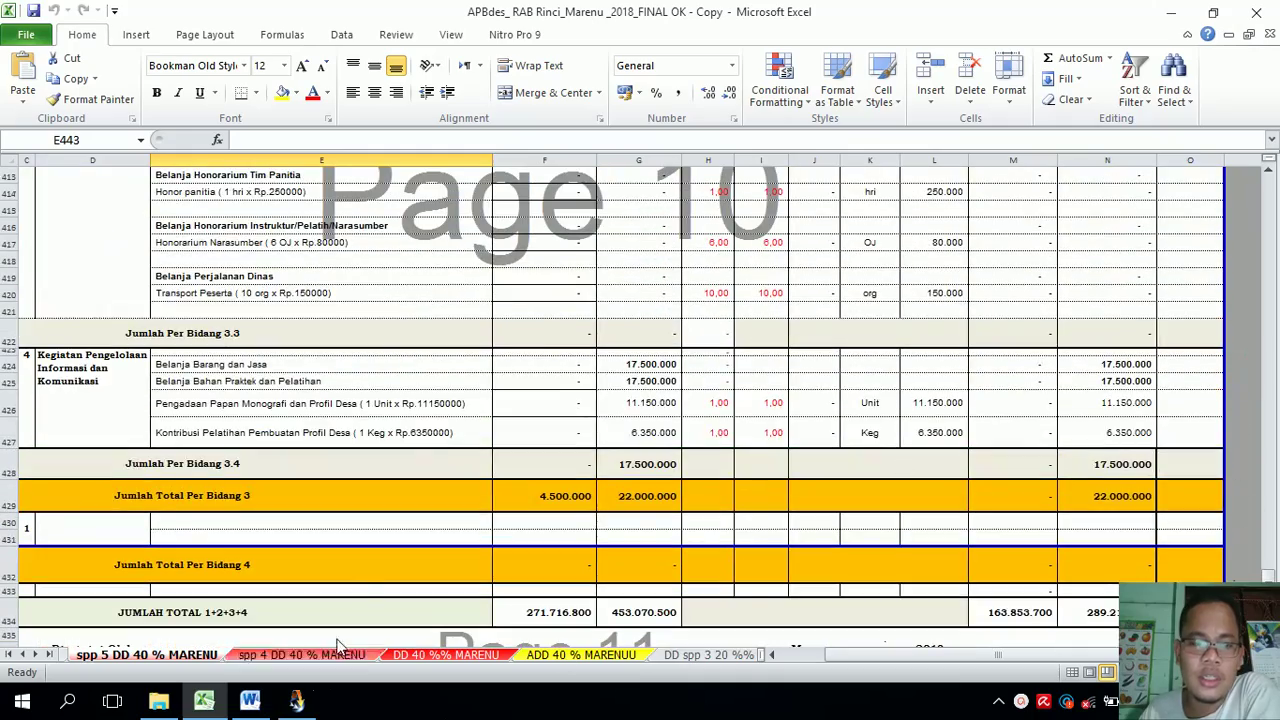
{"action": "scroll", "coordinate": [440, 432], "scroll_direction": "up", "scroll_amount": 9}
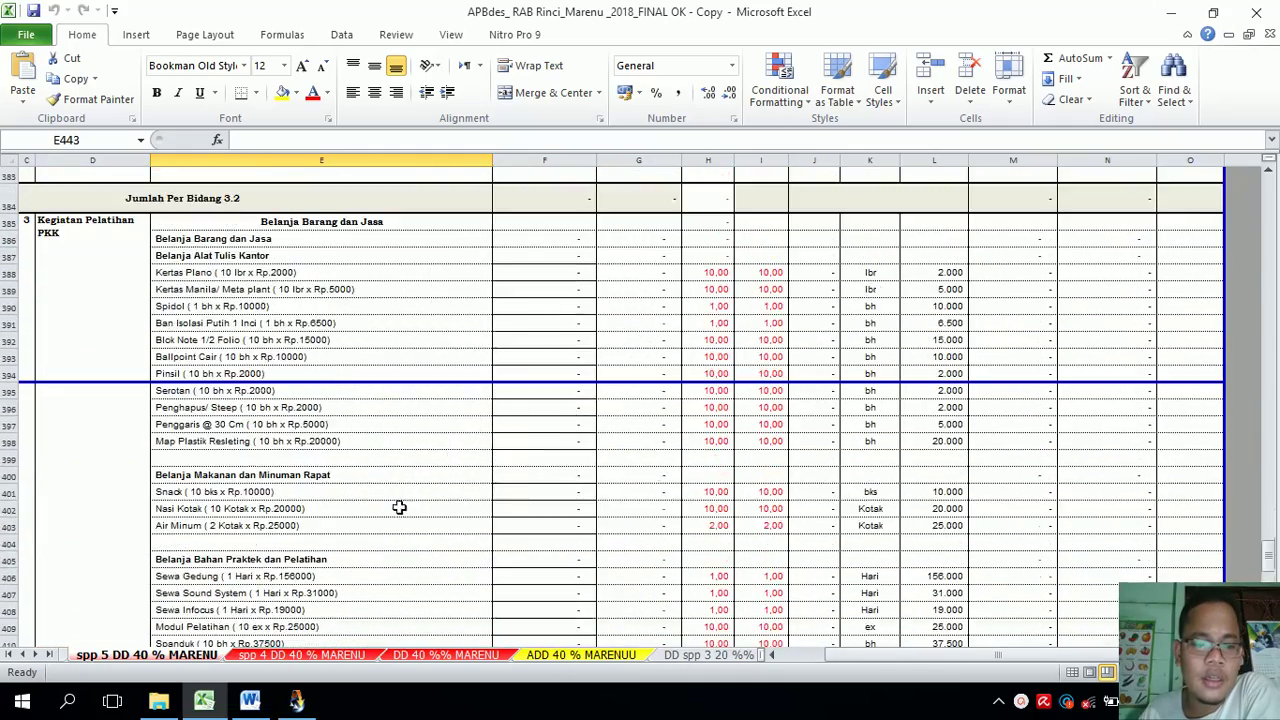
{"action": "scroll", "coordinate": [399, 507], "scroll_direction": "down", "scroll_amount": 7}
- Switch back to SisKeuDes and examine the SPP 5 and SPP 4 bank withdrawal records under Pengambilan
{"action": "left_click", "coordinate": [296, 700]}
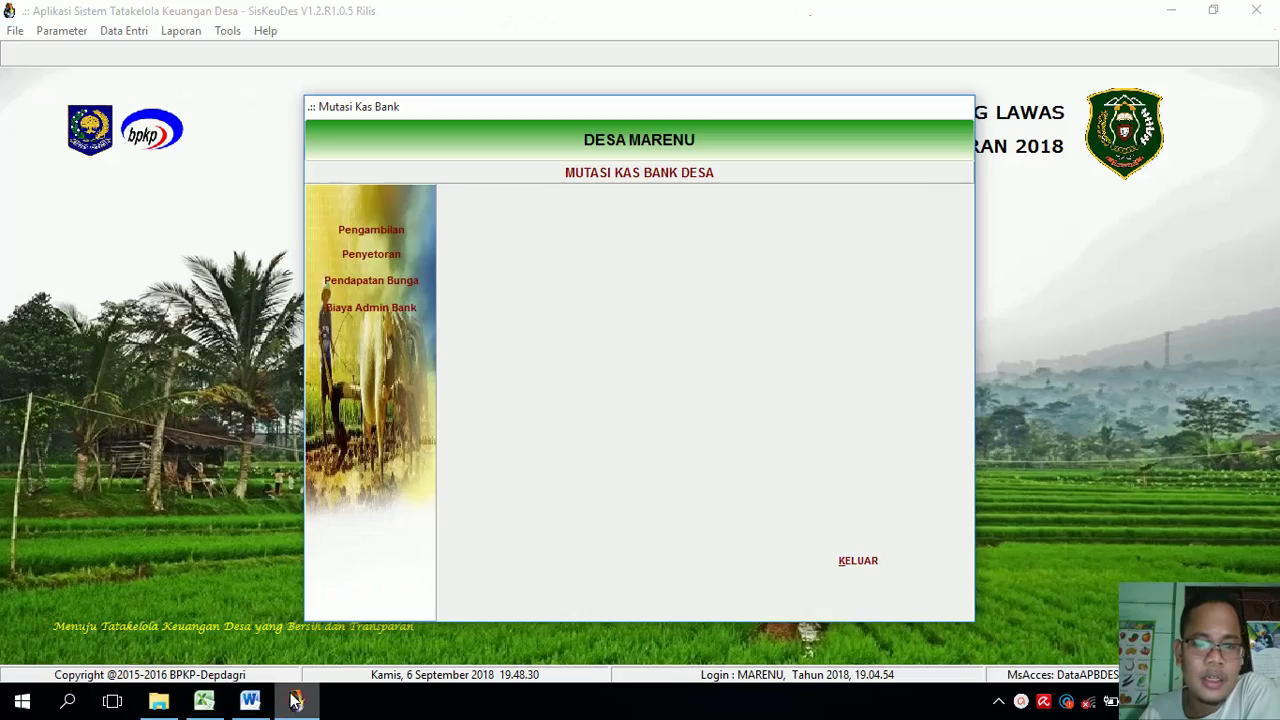
{"action": "left_click", "coordinate": [409, 237]}
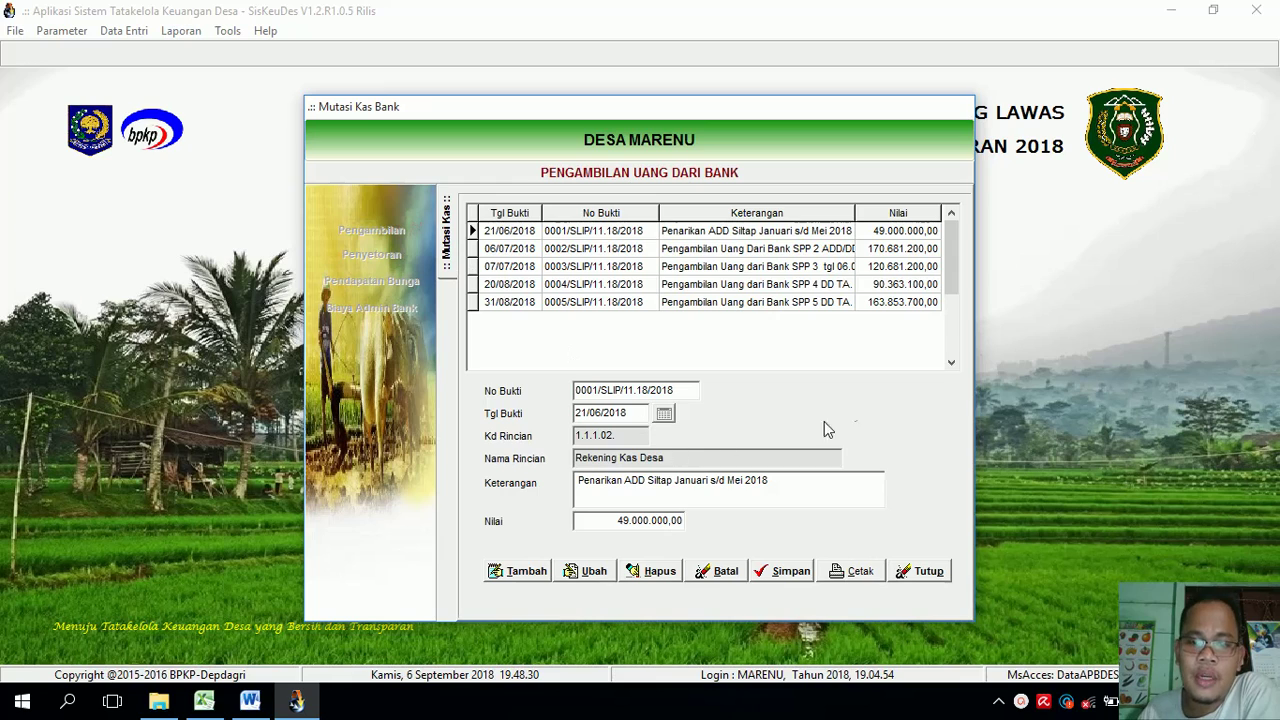
{"action": "left_click", "coordinate": [951, 352]}
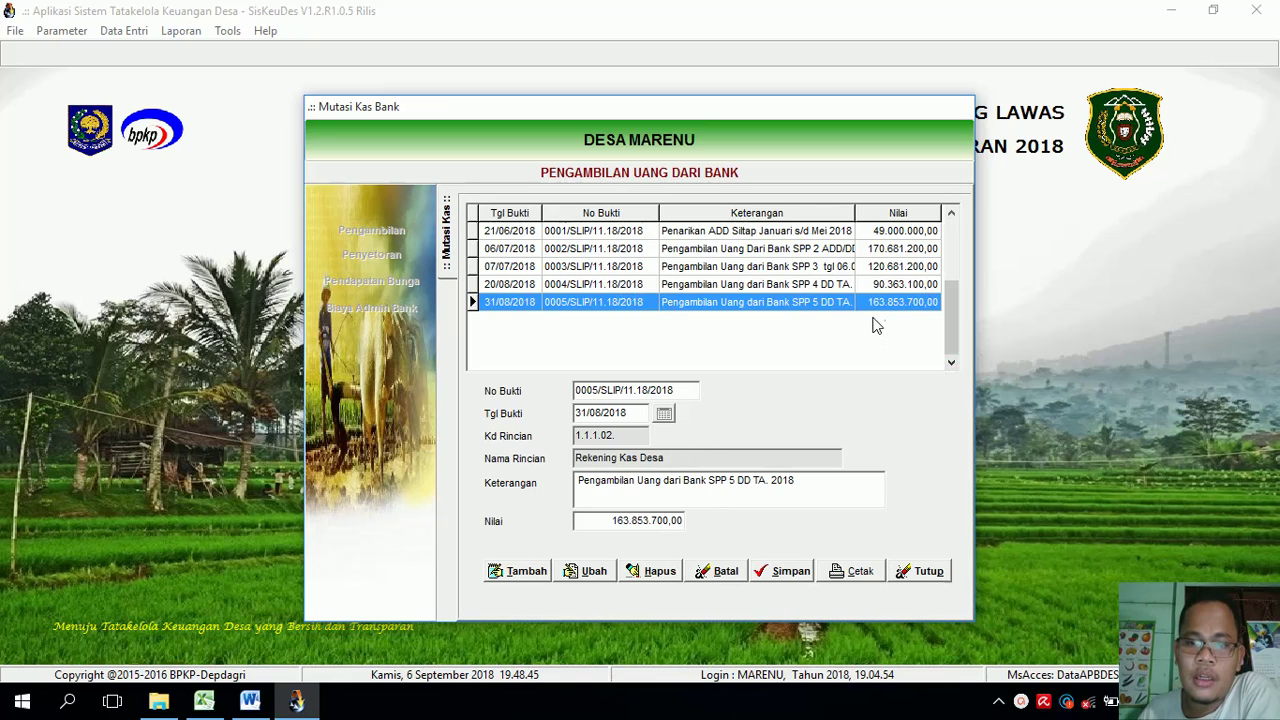
{"action": "left_click", "coordinate": [705, 285]}
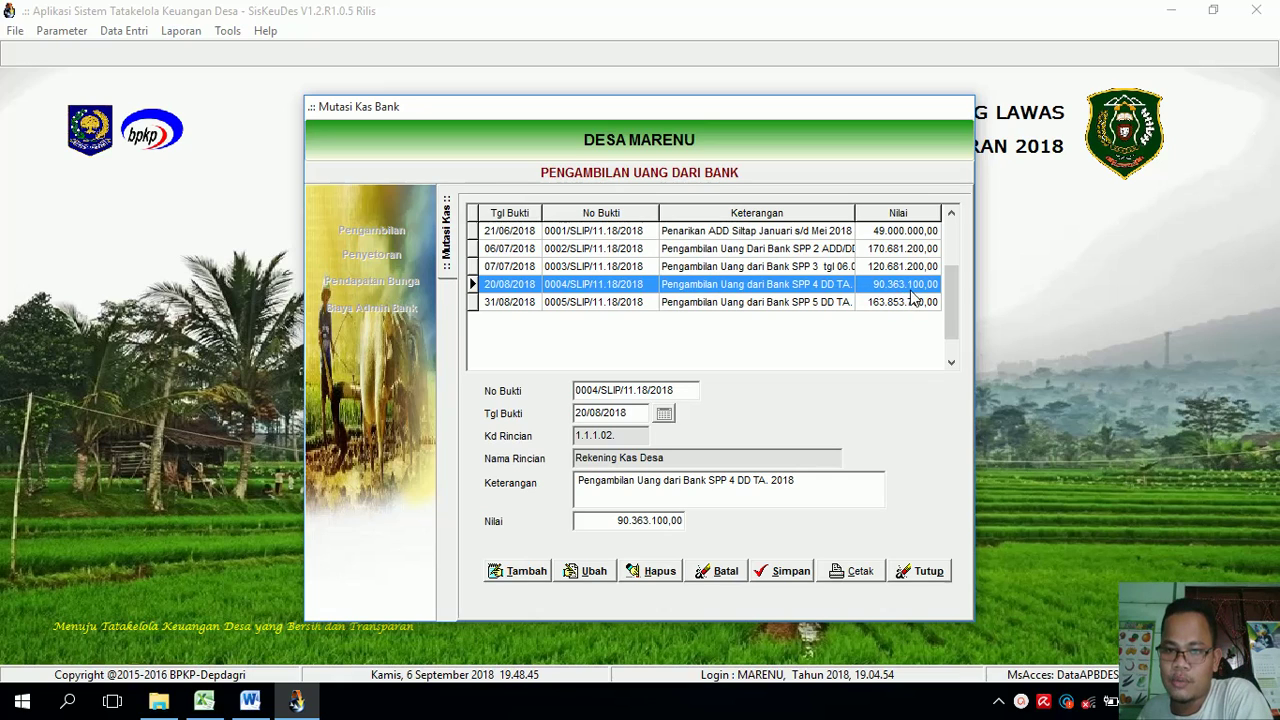
- Check the SPP 4 withdrawal against the grand total on Excel's spp 4 DD 40 % MARENU sheet, and return to SisKeuDes
{"action": "left_click", "coordinate": [204, 702]}
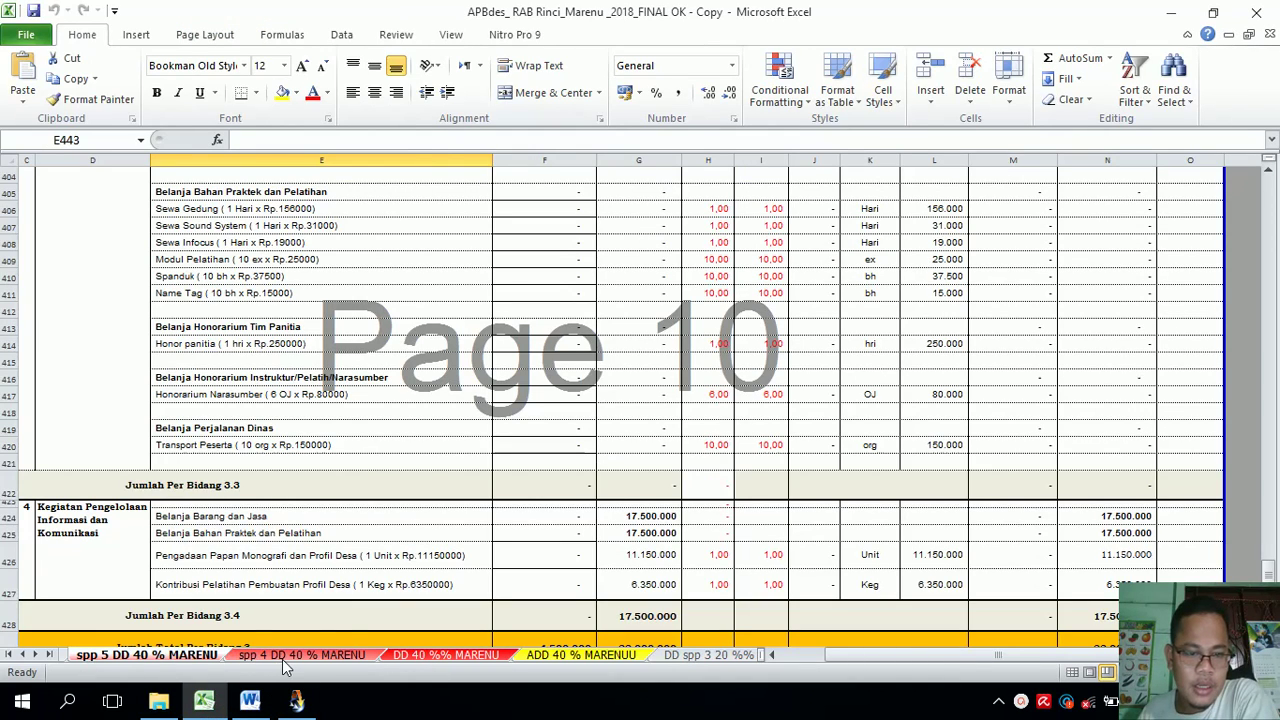
{"action": "left_click", "coordinate": [285, 657]}
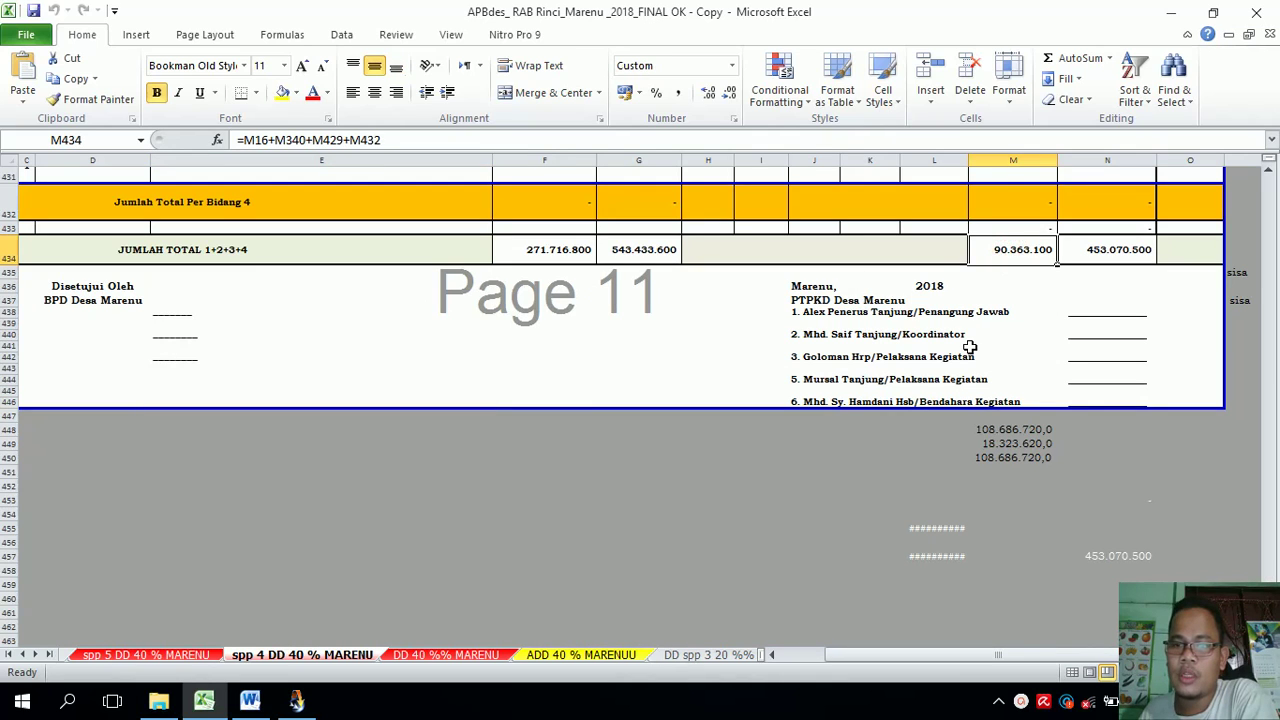
{"action": "left_click", "coordinate": [296, 700]}
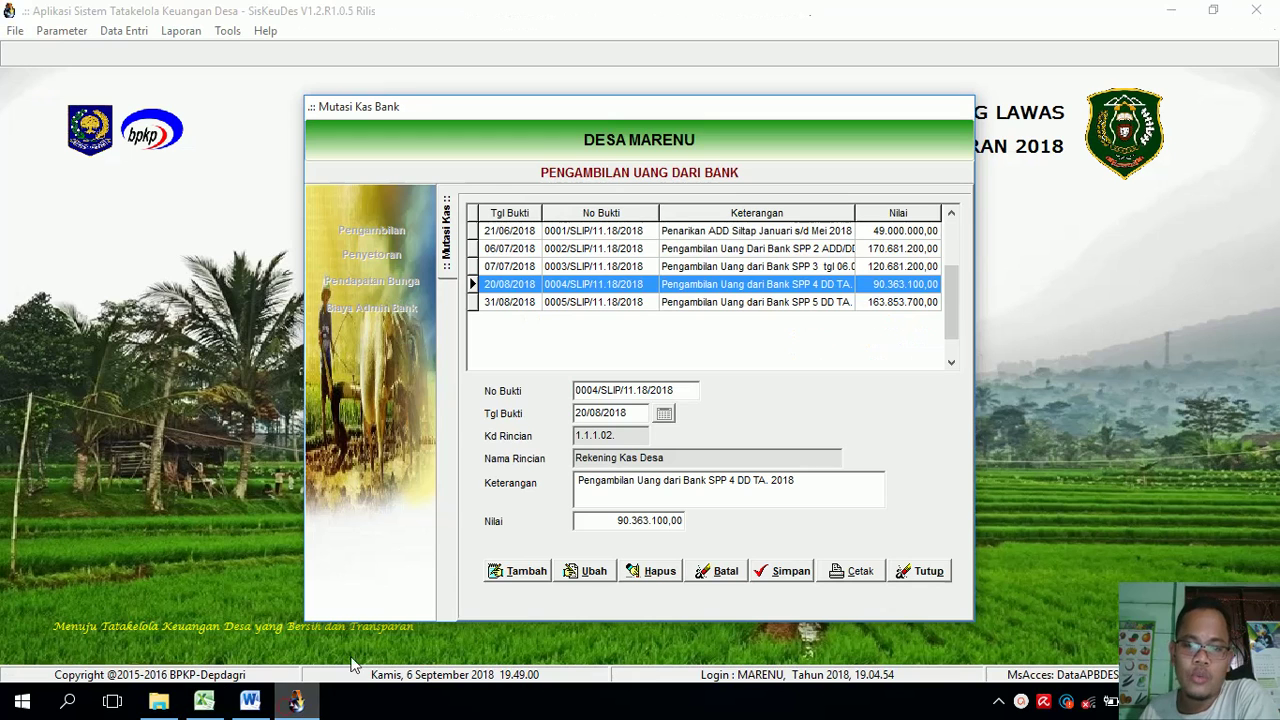
- Compare the SPP 5 withdrawal record with the grand total in cell M434 of Excel's spp 5 DD 40 % MARENU sheet
{"action": "left_click", "coordinate": [779, 303]}
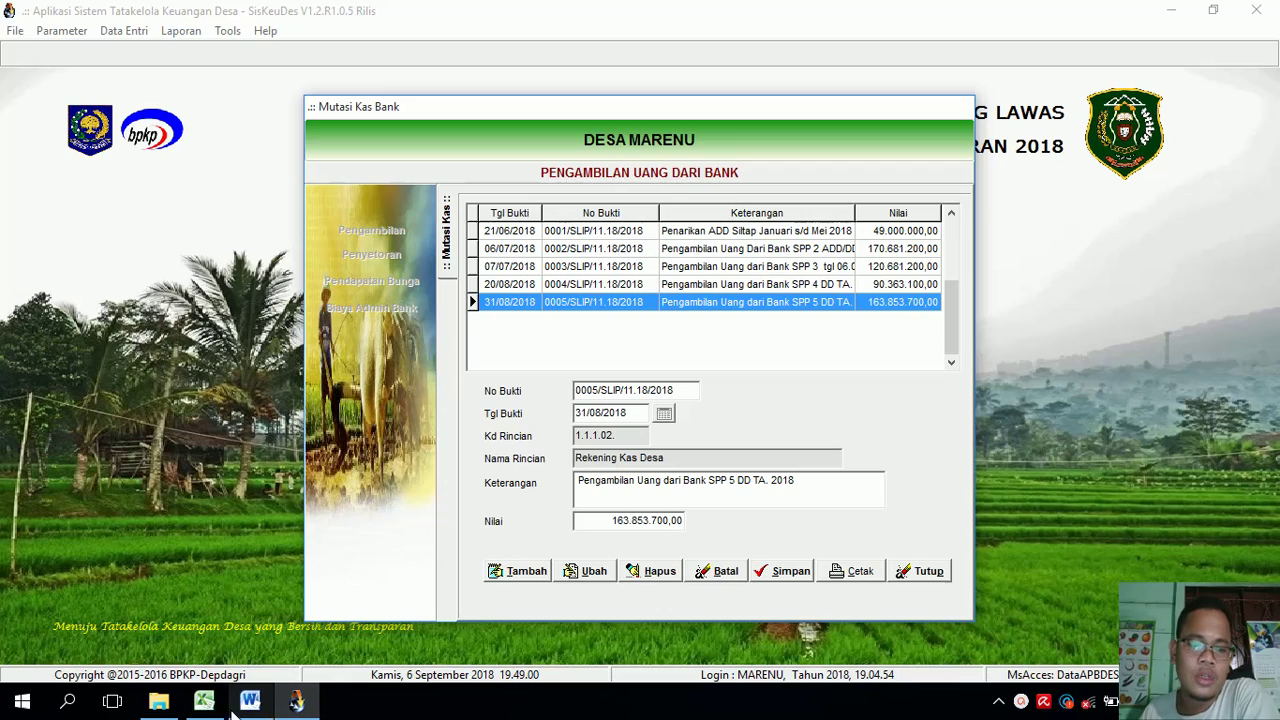
{"action": "left_click", "coordinate": [204, 702]}
{"action": "left_click", "coordinate": [146, 654]}
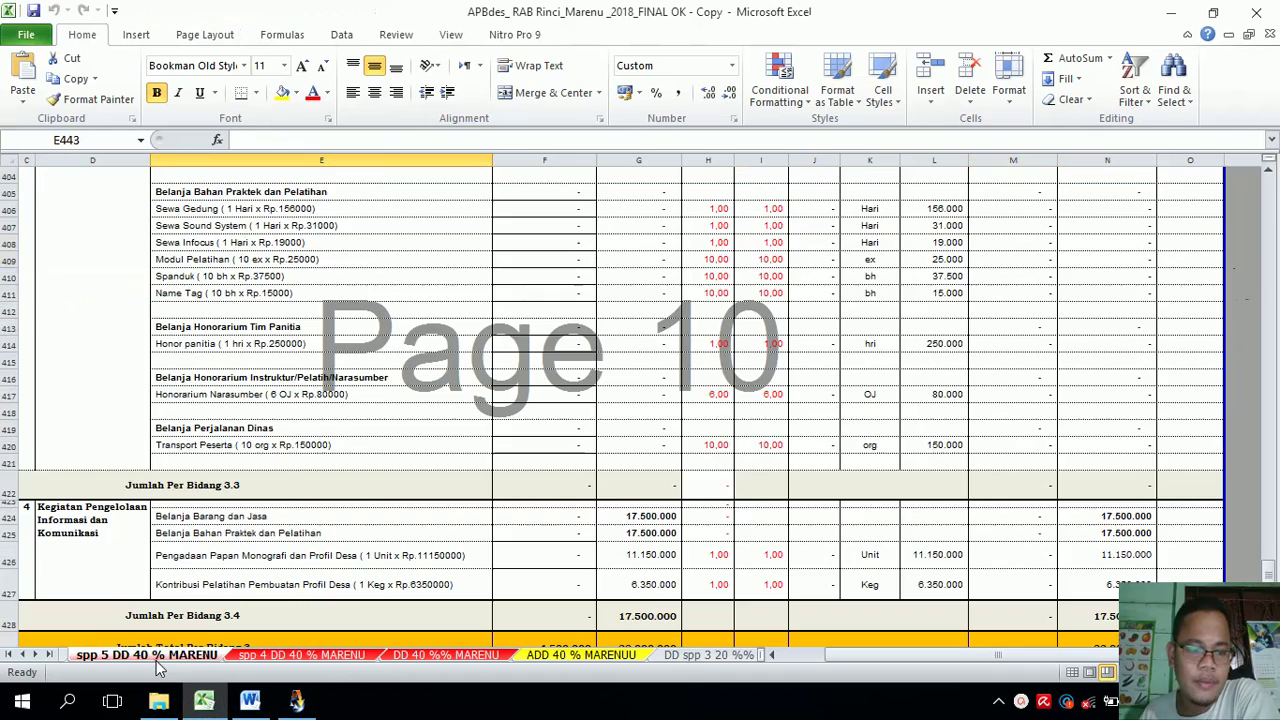
{"action": "scroll", "coordinate": [889, 508], "scroll_direction": "down", "scroll_amount": 3}
{"action": "scroll", "coordinate": [889, 508], "scroll_direction": "down", "scroll_amount": 2}
{"action": "scroll", "coordinate": [950, 515], "scroll_direction": "up", "scroll_amount": 3}
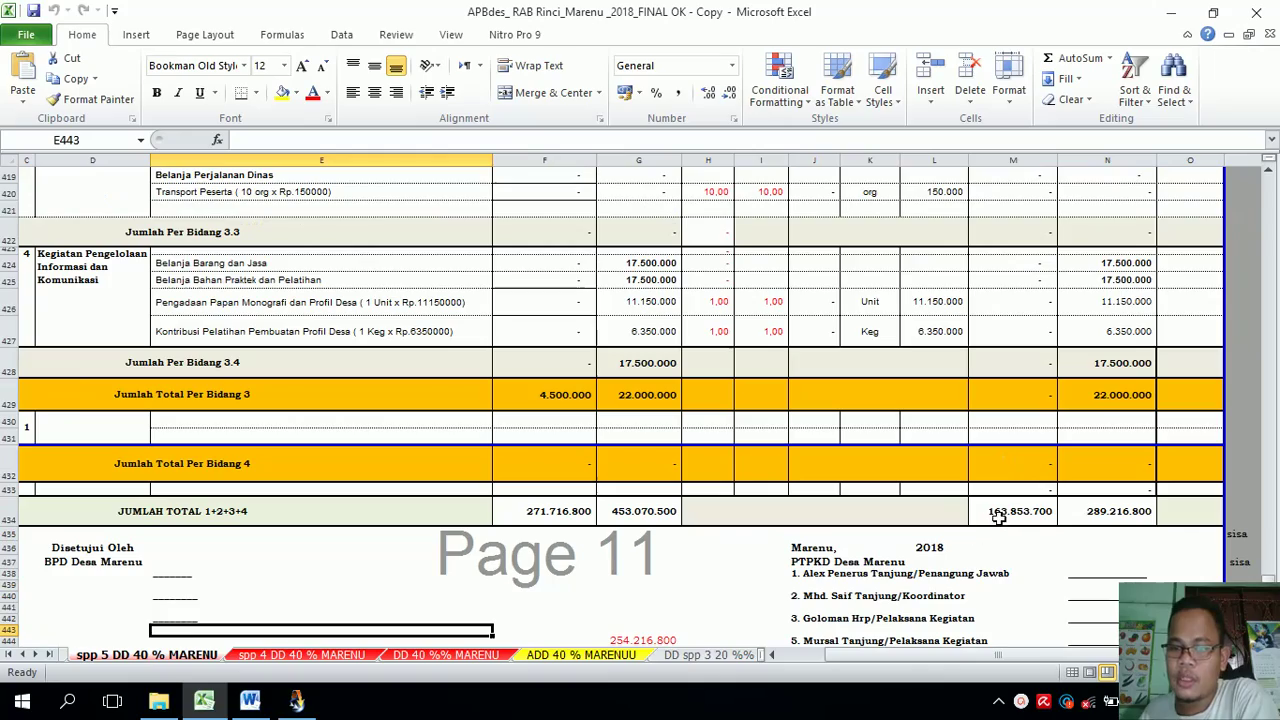
{"action": "left_click", "coordinate": [997, 512]}
- Look through the cost items and activity subtotals on the spp 5 DD 40 % MARENU sheet, including its heading and year rows
{"action": "scroll", "coordinate": [285, 420], "scroll_direction": "up", "scroll_amount": 20}
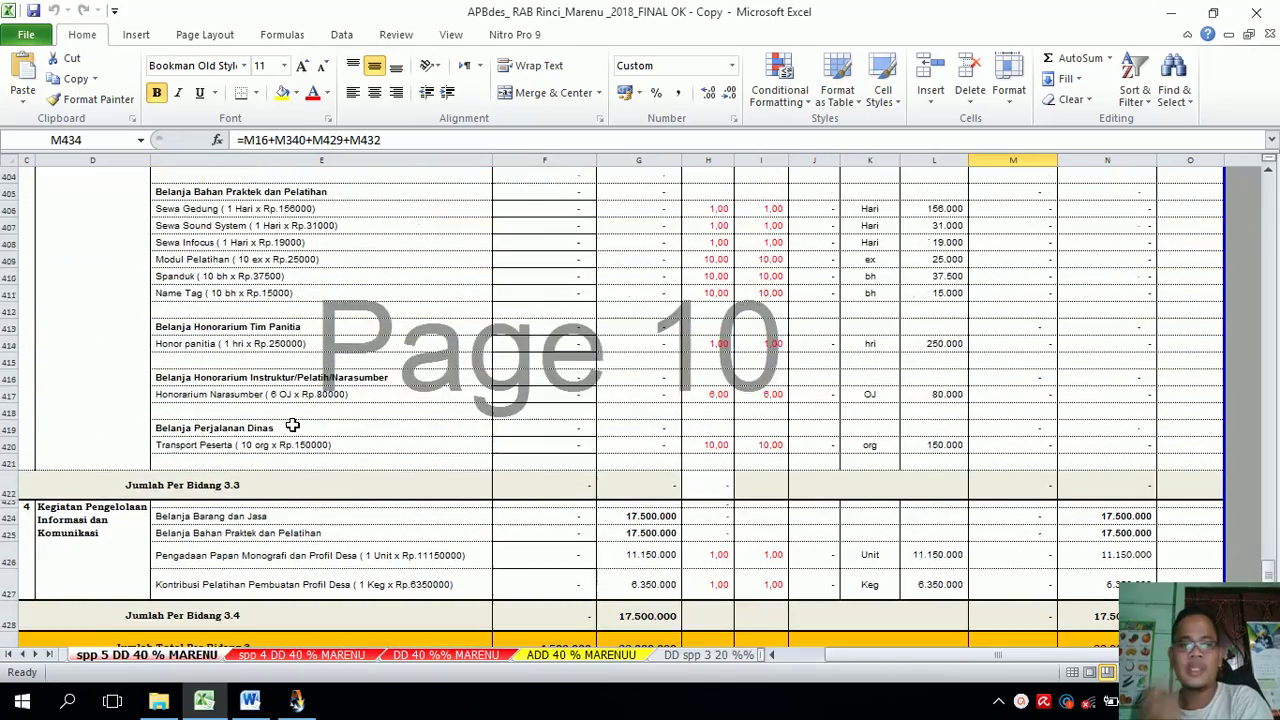
{"action": "scroll", "coordinate": [430, 342], "scroll_direction": "up", "scroll_amount": 20}
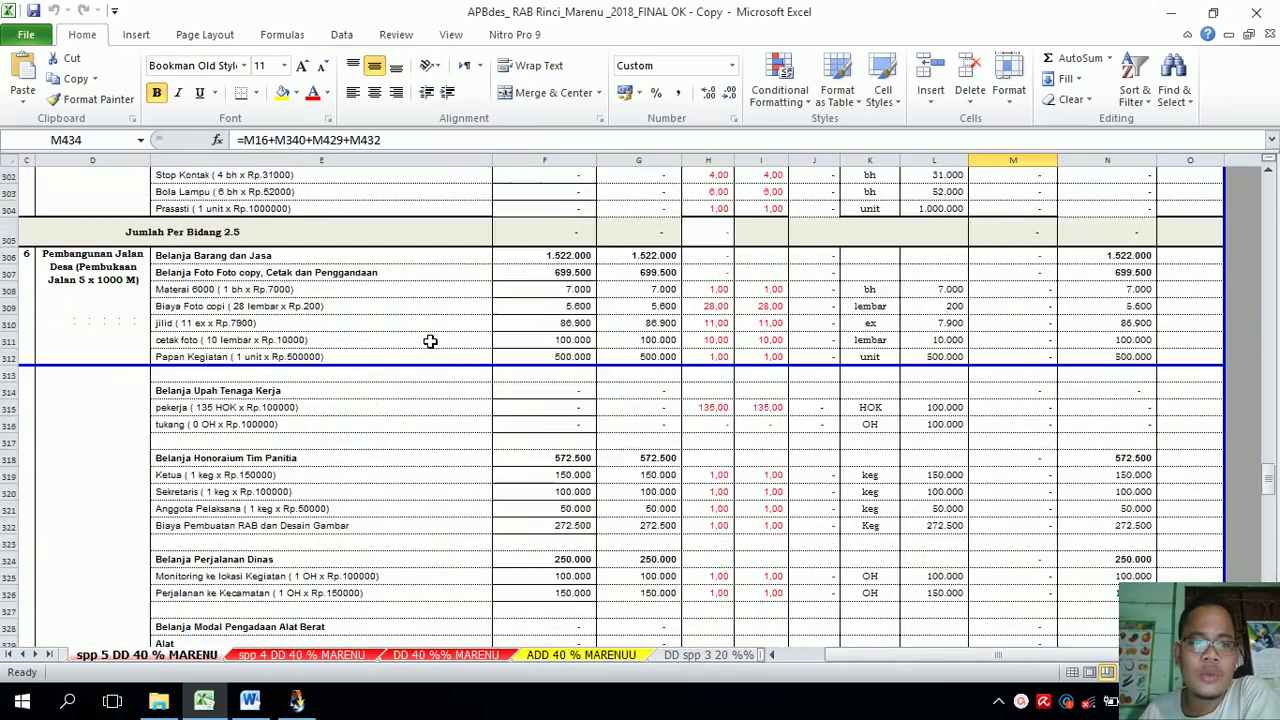
{"action": "scroll", "coordinate": [356, 373], "scroll_direction": "up", "scroll_amount": 20}
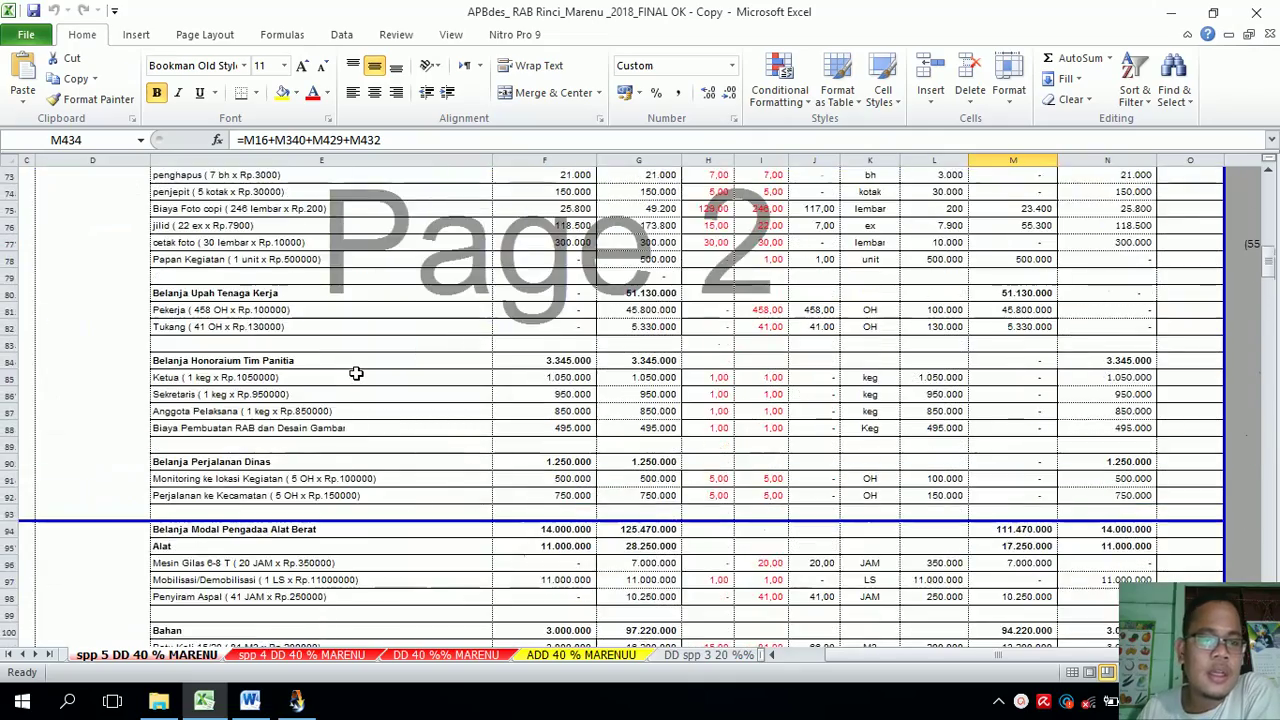
{"action": "scroll", "coordinate": [356, 373], "scroll_direction": "down", "scroll_amount": 20}
{"action": "scroll", "coordinate": [356, 373], "scroll_direction": "down", "scroll_amount": 20}
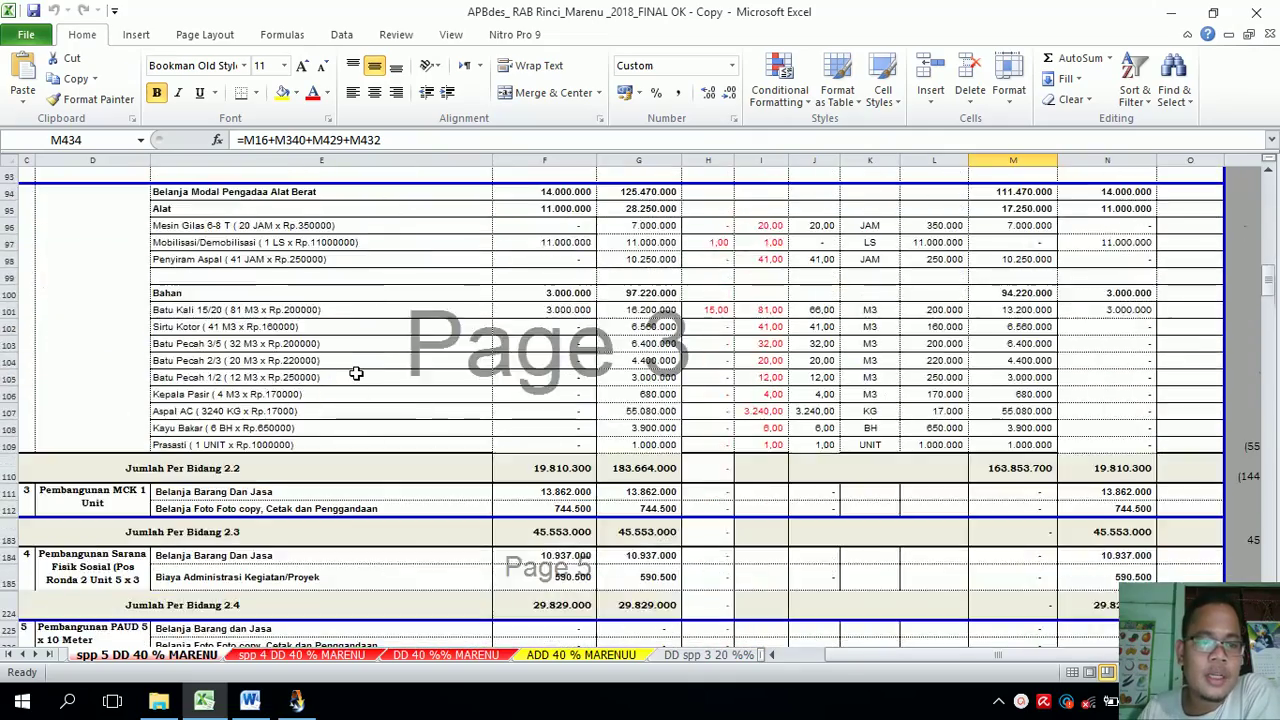
{"action": "scroll", "coordinate": [354, 378], "scroll_direction": "down", "scroll_amount": 20}
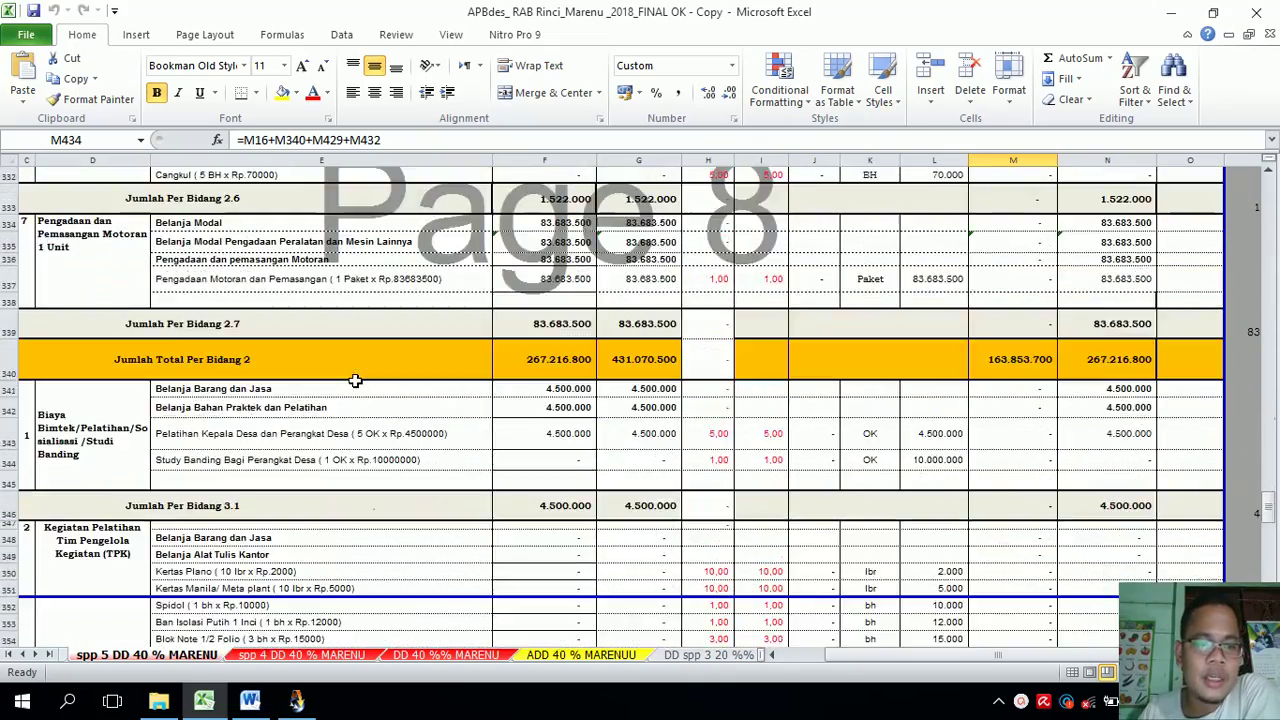
{"action": "scroll", "coordinate": [356, 385], "scroll_direction": "down", "scroll_amount": 7}
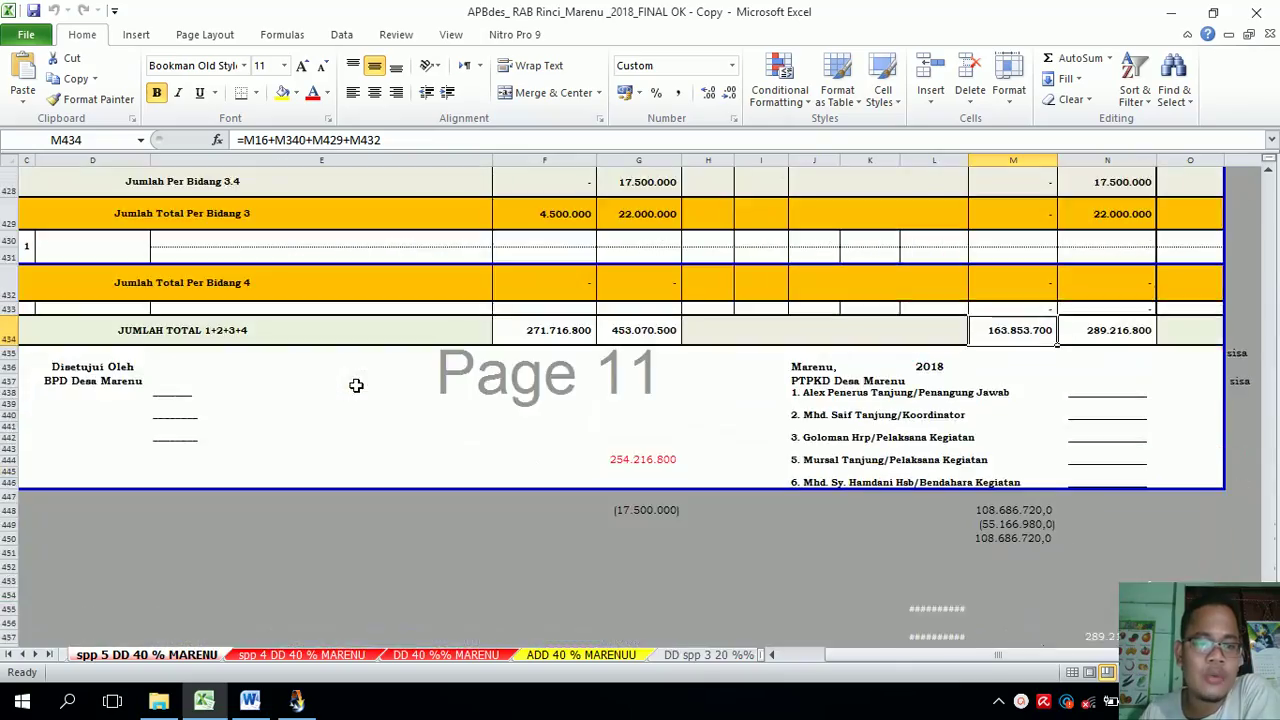
{"action": "scroll", "coordinate": [356, 385], "scroll_direction": "up", "scroll_amount": 20}
{"action": "scroll", "coordinate": [356, 383], "scroll_direction": "up", "scroll_amount": 20}
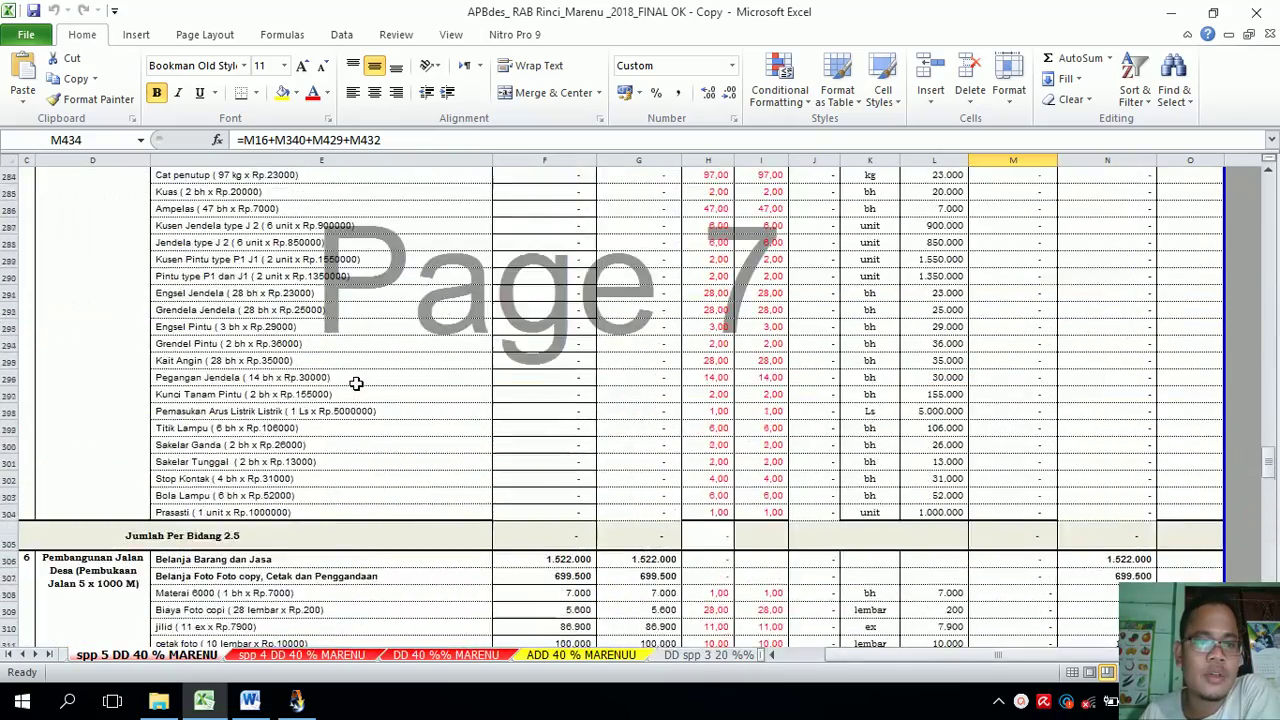
{"action": "scroll", "coordinate": [500, 320], "scroll_direction": "up", "scroll_amount": 7}
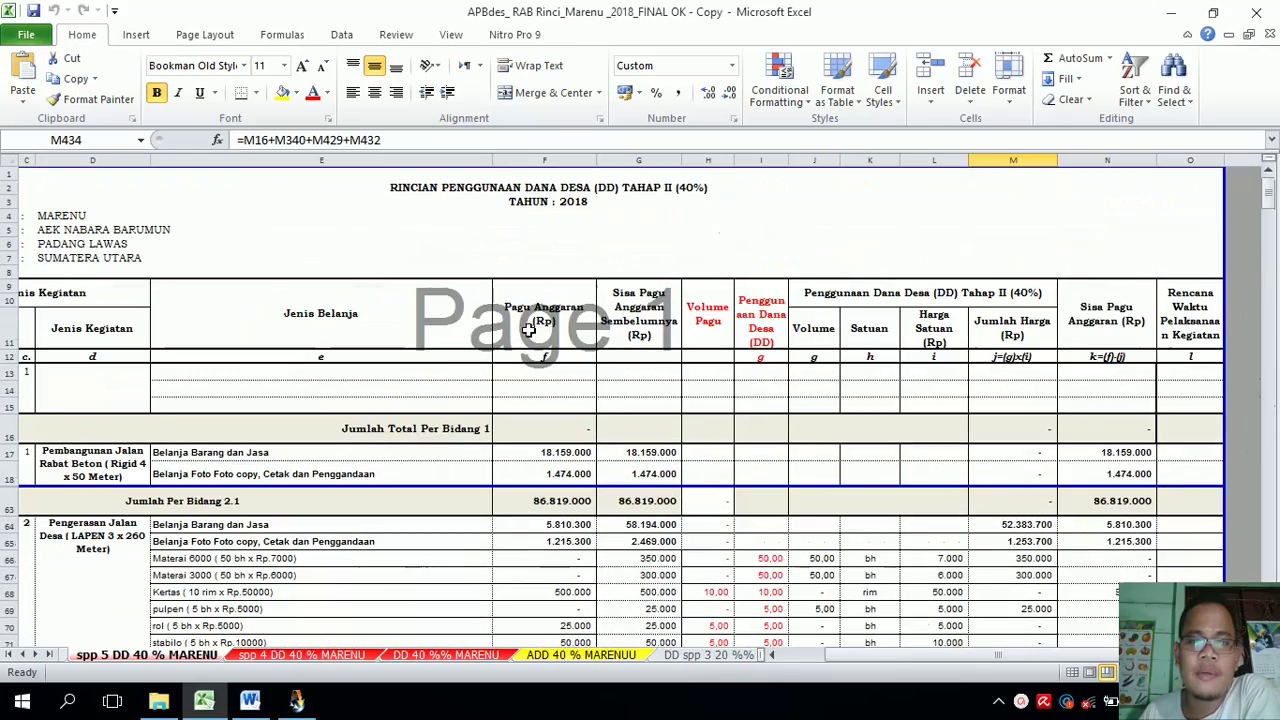
{"action": "left_click", "coordinate": [553, 190]}
{"action": "left_click", "coordinate": [553, 201]}
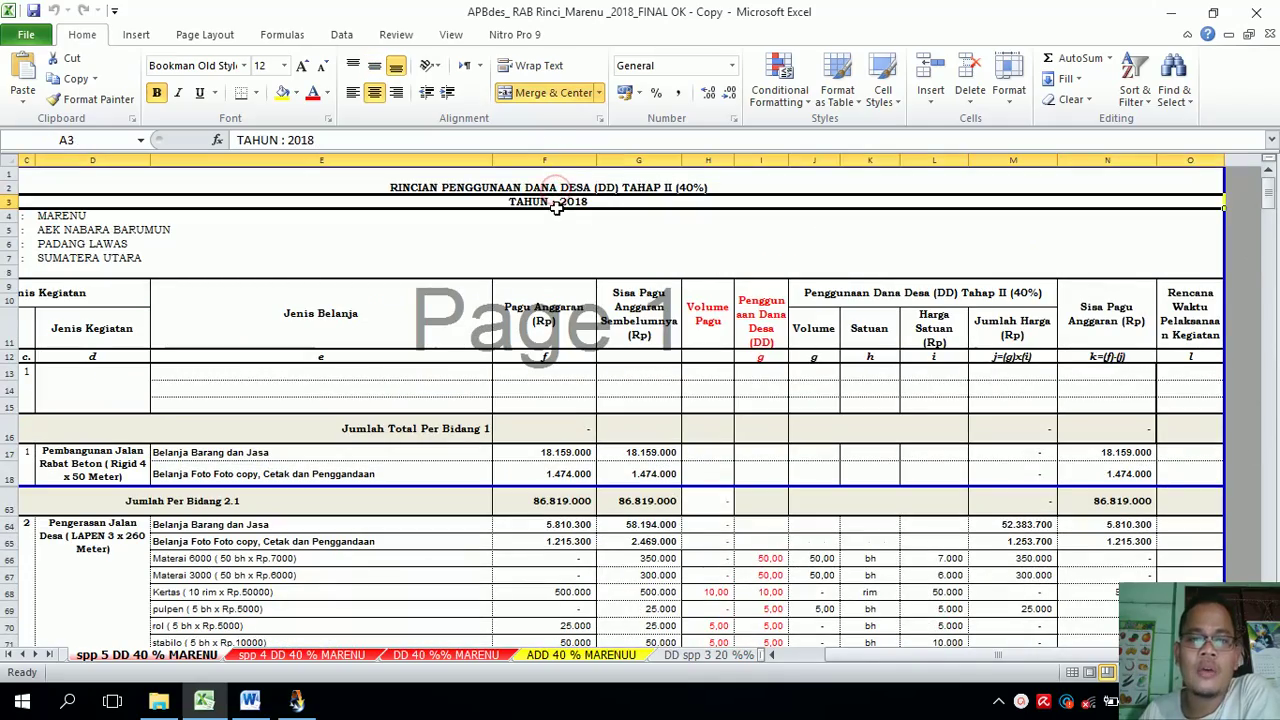
- Review the spp 5 DD 40 % MARENU budget from the Pengerasan Jalan Desa items to the JUMLAH TOTAL 1+2+3+4 row and signature block
{"action": "scroll", "coordinate": [449, 463], "scroll_direction": "down", "scroll_amount": 5}
{"action": "scroll", "coordinate": [387, 577], "scroll_direction": "down", "scroll_amount": 4}
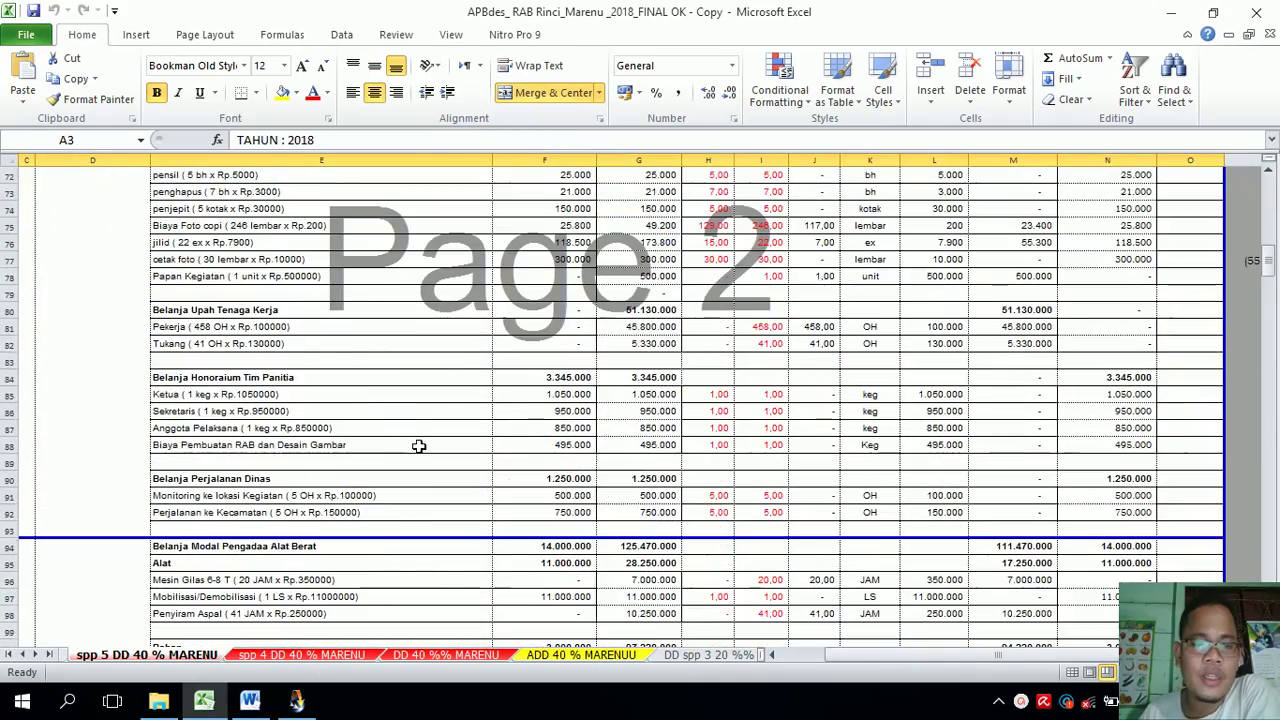
{"action": "scroll", "coordinate": [419, 446], "scroll_direction": "down", "scroll_amount": 20}
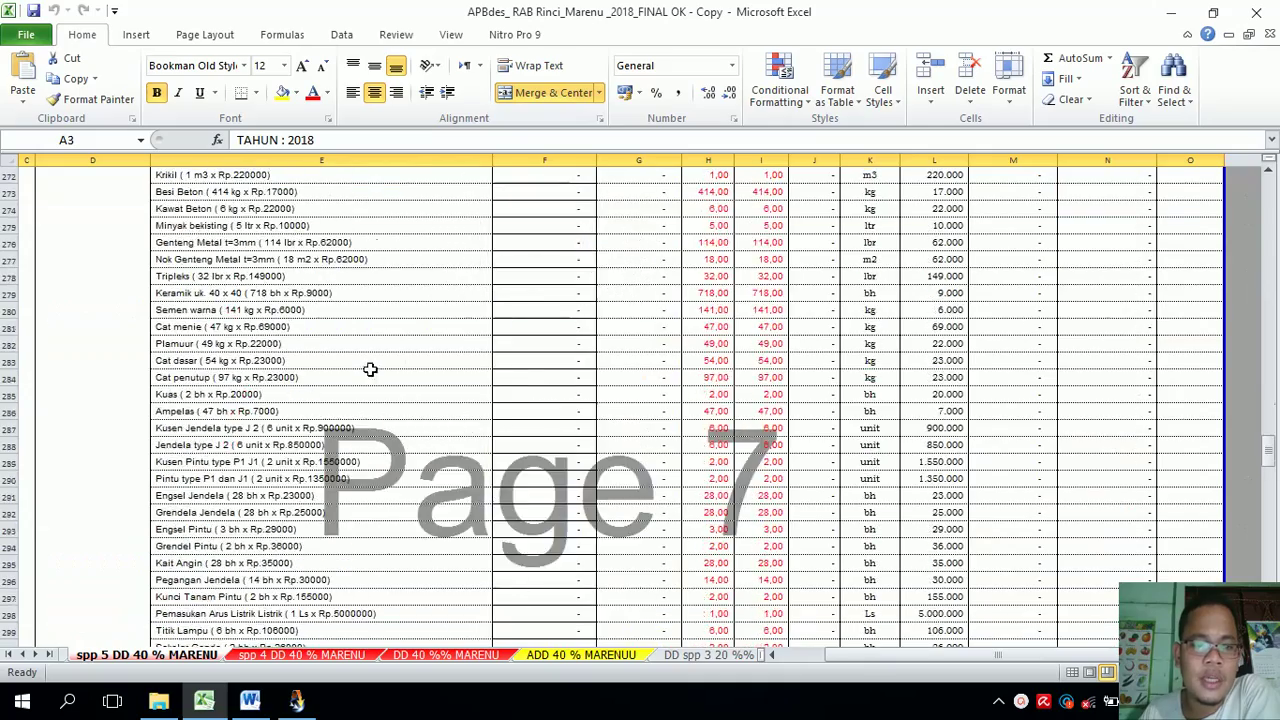
{"action": "scroll", "coordinate": [370, 369], "scroll_direction": "down", "scroll_amount": 11}
{"action": "scroll", "coordinate": [305, 316], "scroll_direction": "down", "scroll_amount": 14}
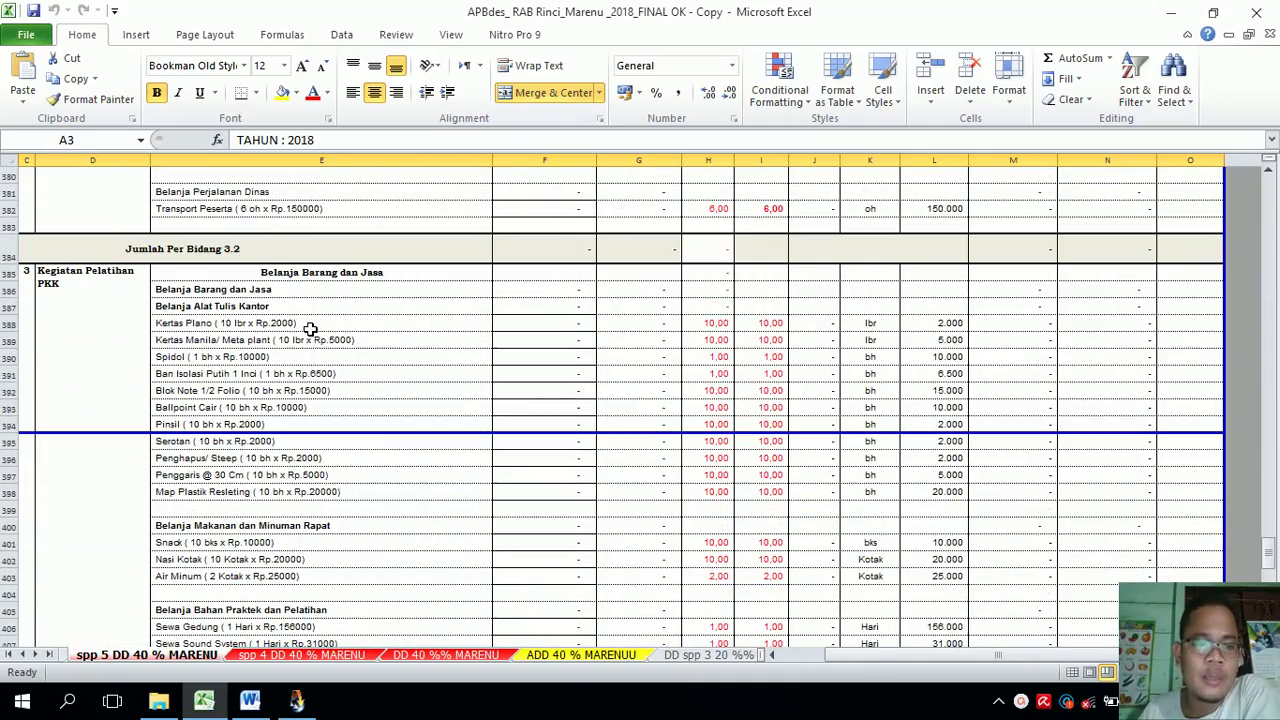
{"action": "scroll", "coordinate": [305, 338], "scroll_direction": "down", "scroll_amount": 5}
{"action": "scroll", "coordinate": [300, 348], "scroll_direction": "down", "scroll_amount": 11}
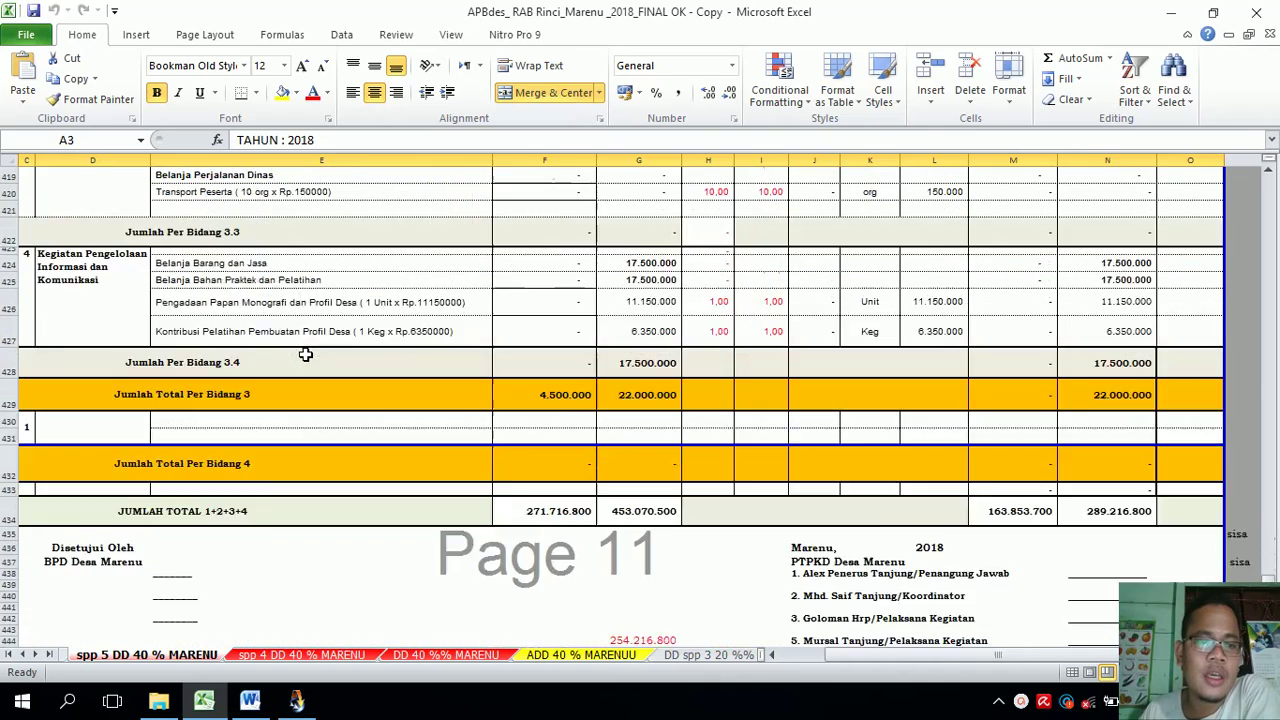
{"action": "scroll", "coordinate": [380, 430], "scroll_direction": "down", "scroll_amount": 1}
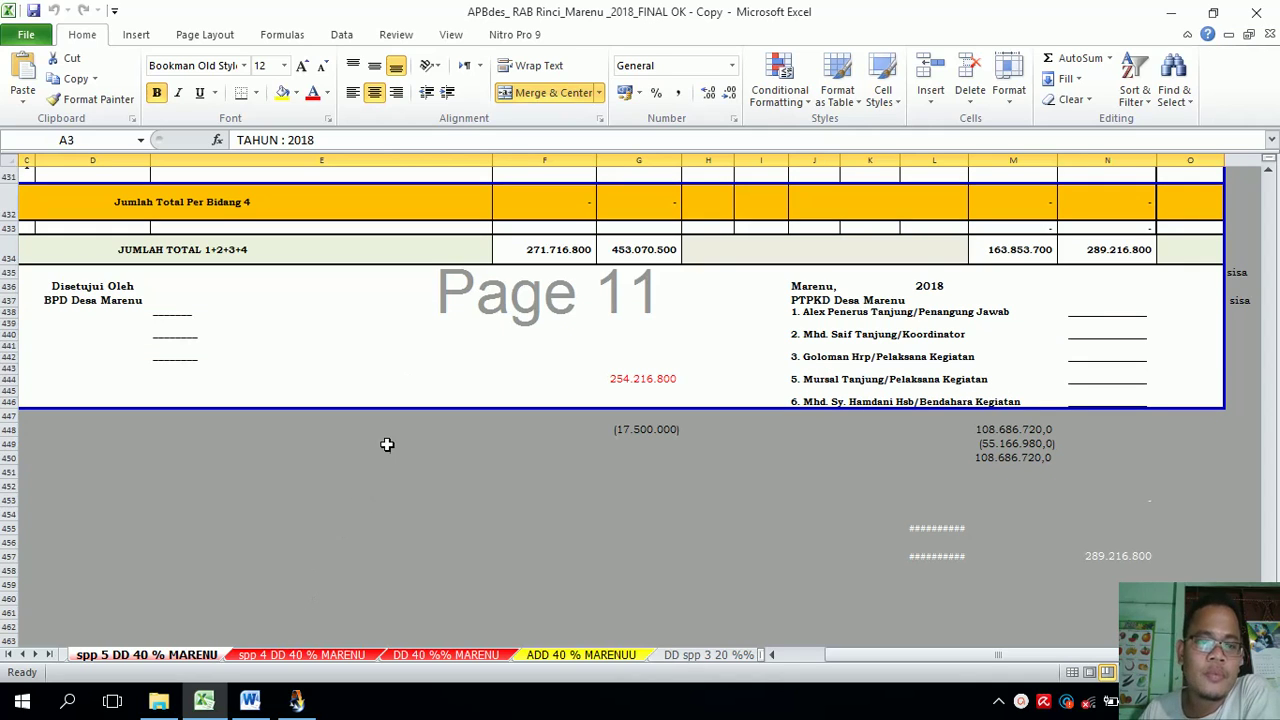
- Switch to SisKeuDes and close the bank withdrawal records and the Mutasi Kas Bank form
{"action": "left_click", "coordinate": [297, 700]}
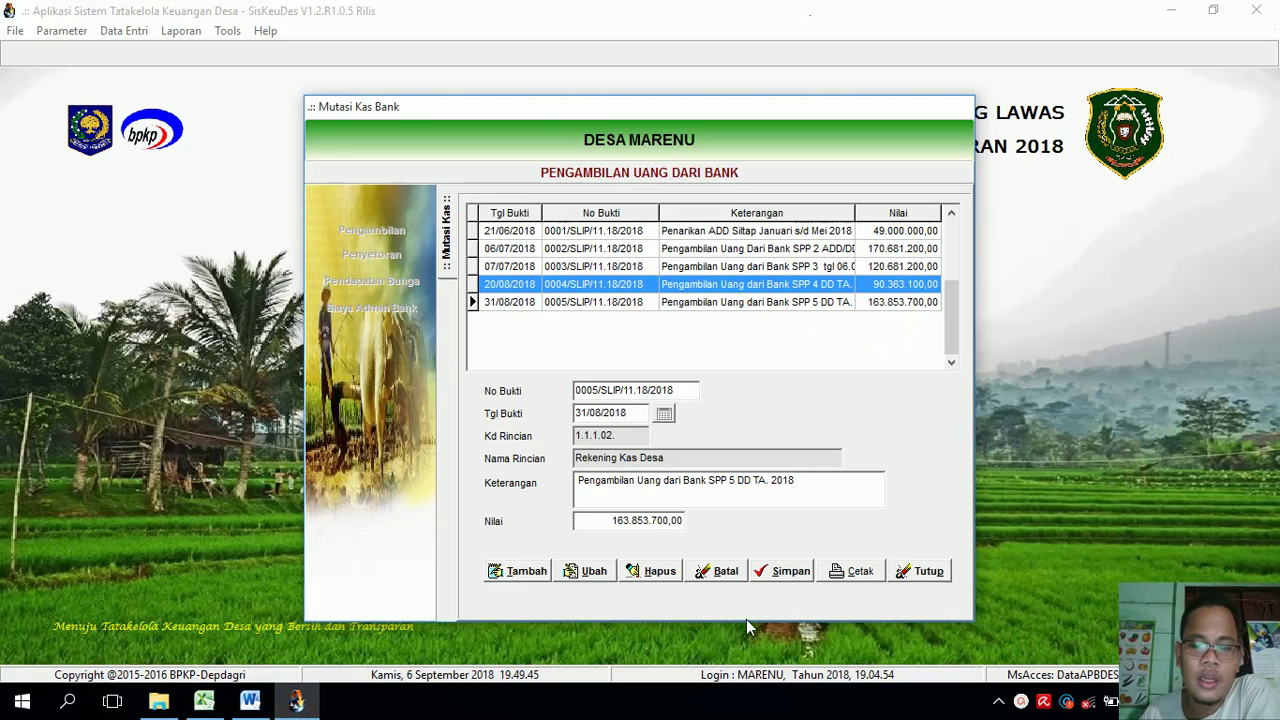
{"action": "left_click", "coordinate": [923, 579]}
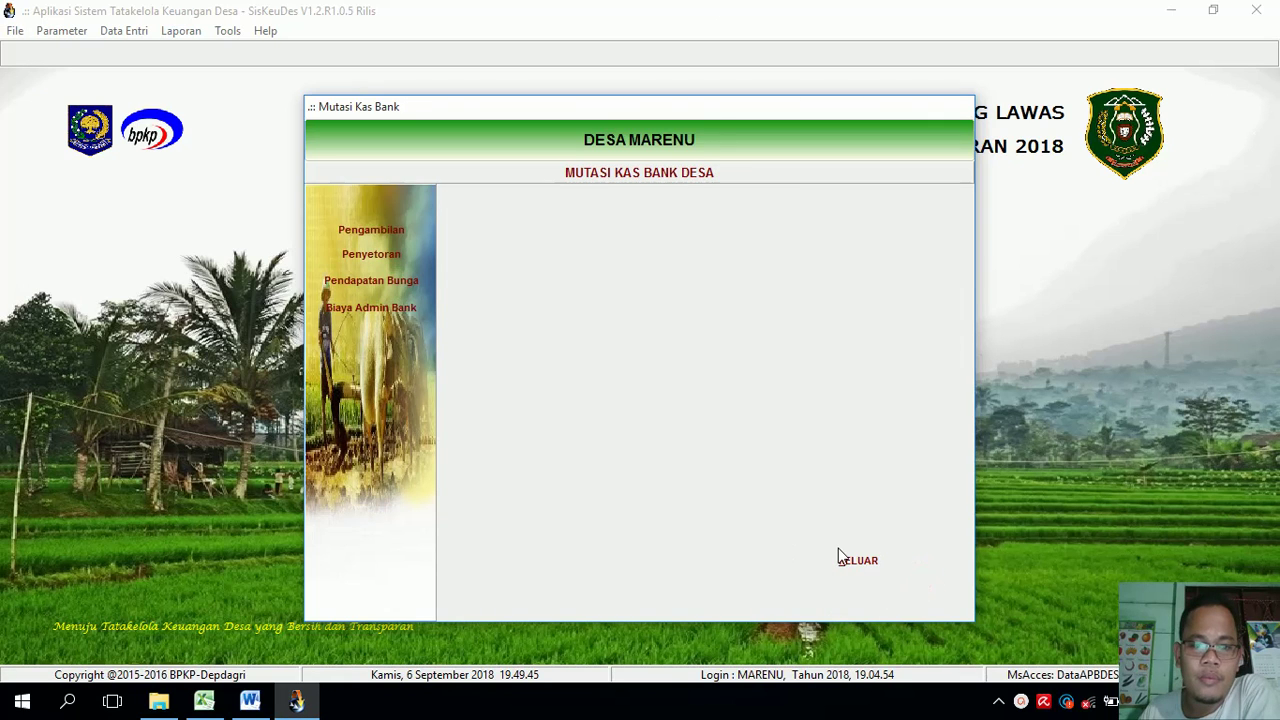
{"action": "left_click", "coordinate": [851, 565]}
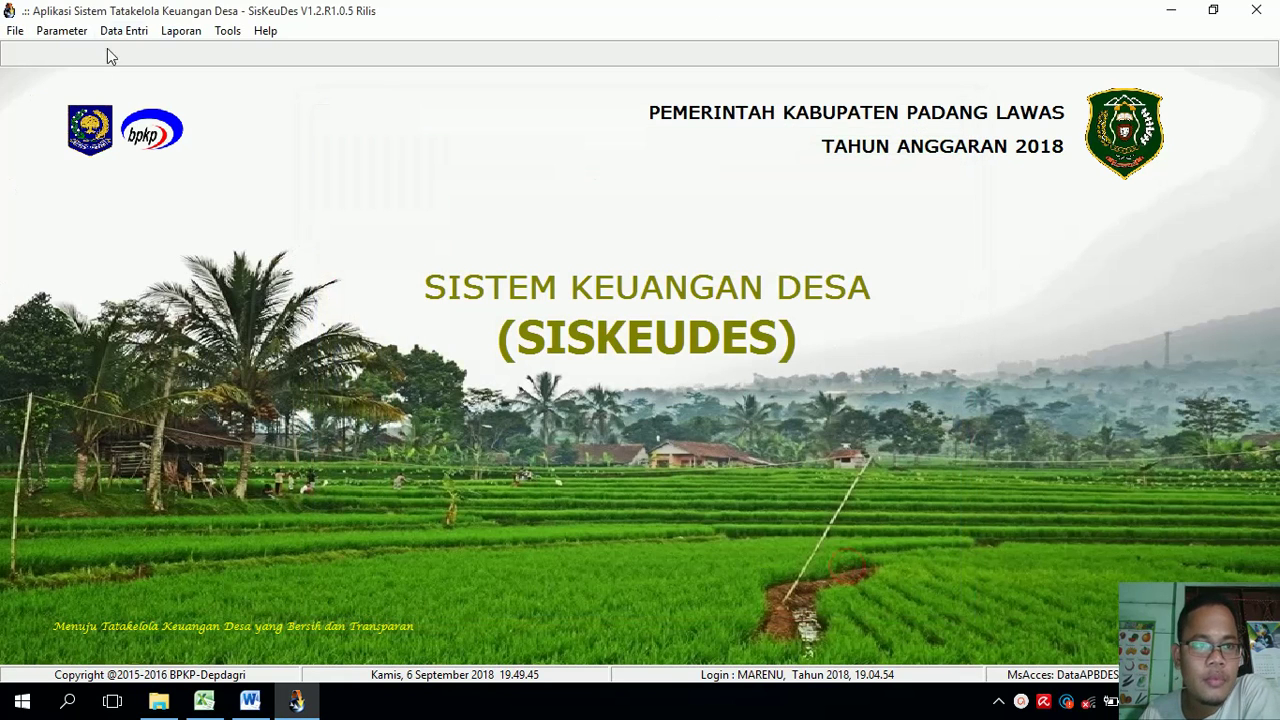
{"action": "left_click", "coordinate": [293, 703]}
{"action": "left_click", "coordinate": [293, 703]}
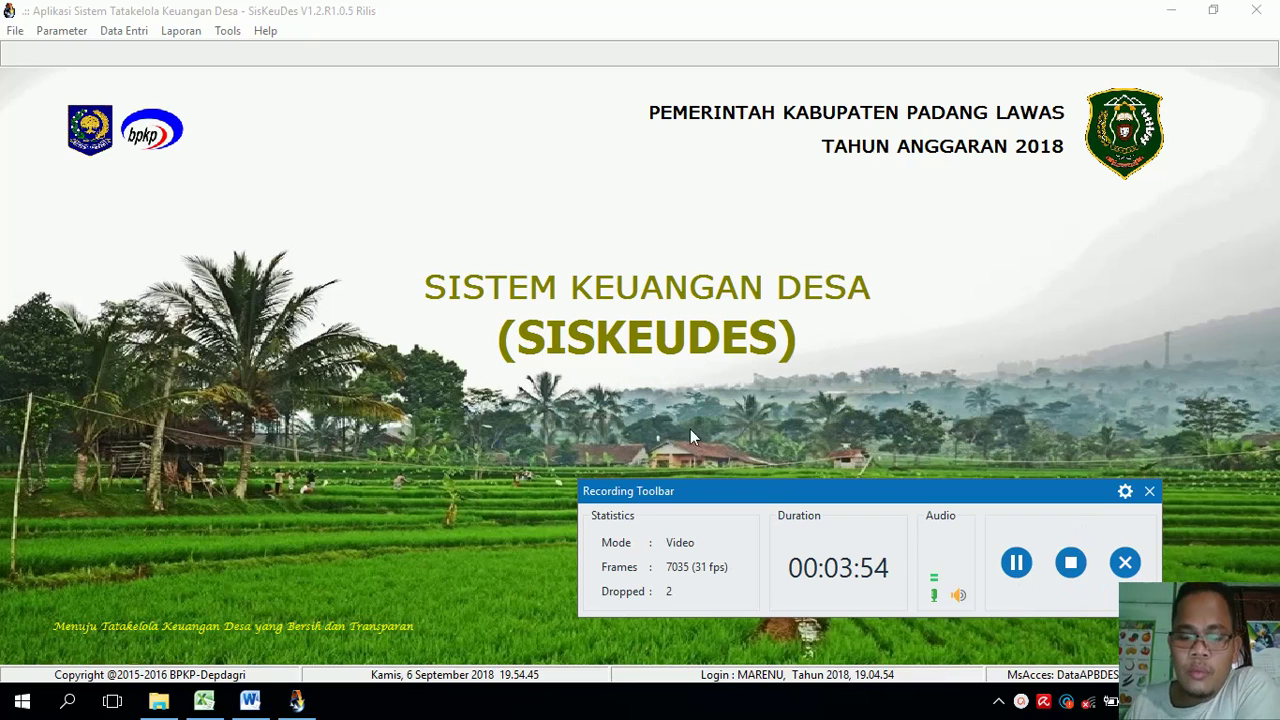
{"action": "left_click_drag", "start_coordinate": [923, 491], "coordinate": [933, 631]}
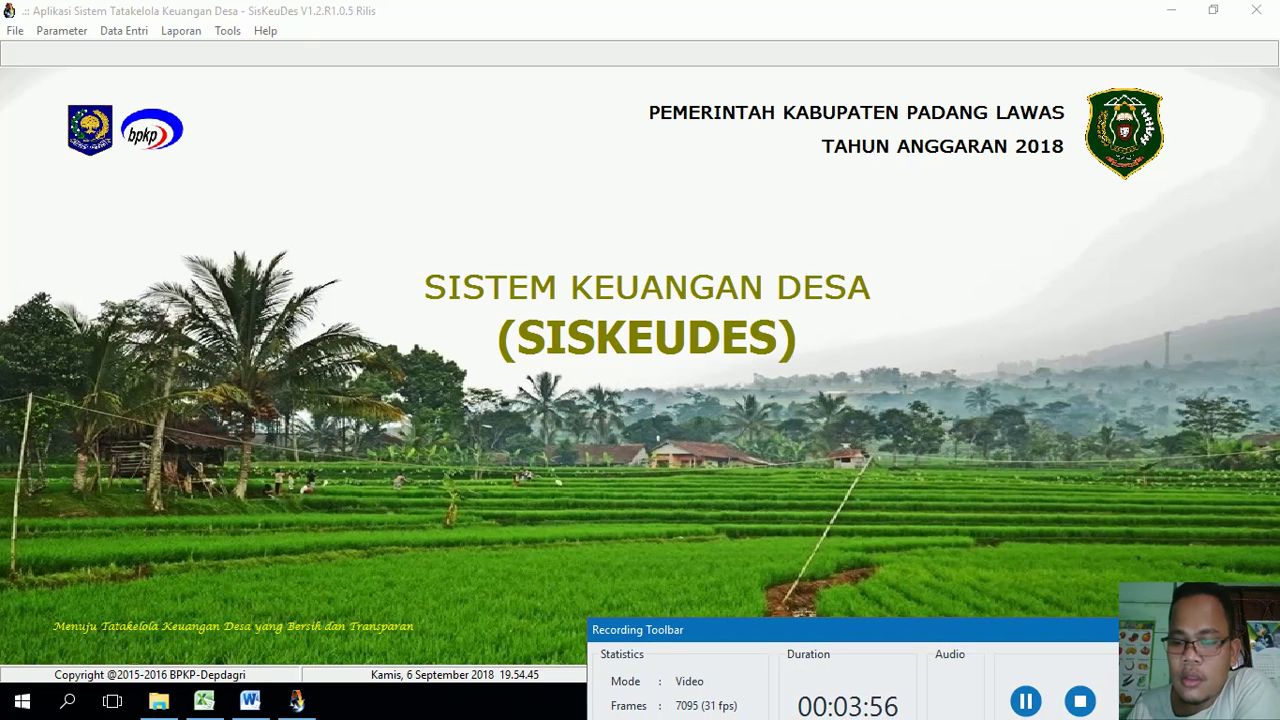
{"action": "left_click", "coordinate": [304, 248]}
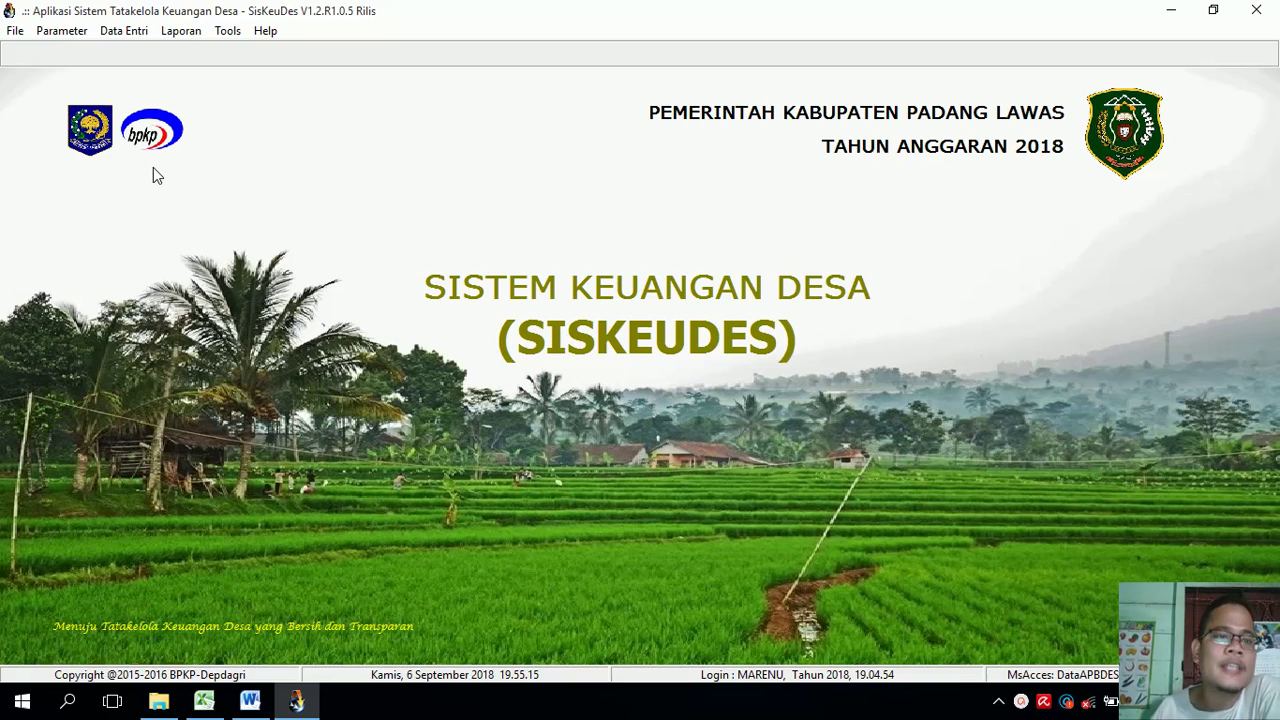
- Open SPP Kegiatan under Penatausahaan and add a new SPP Definitif record
{"action": "left_click", "coordinate": [124, 30]}
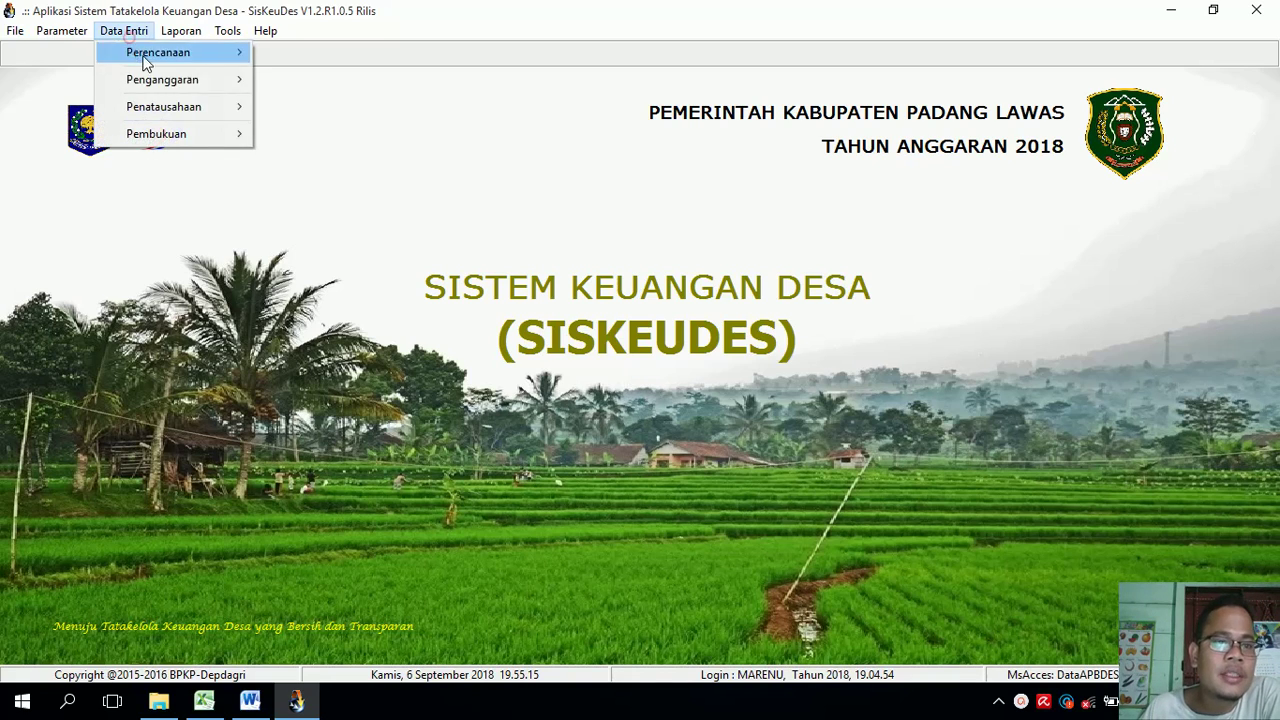
{"action": "mouse_move", "coordinate": [190, 112]}
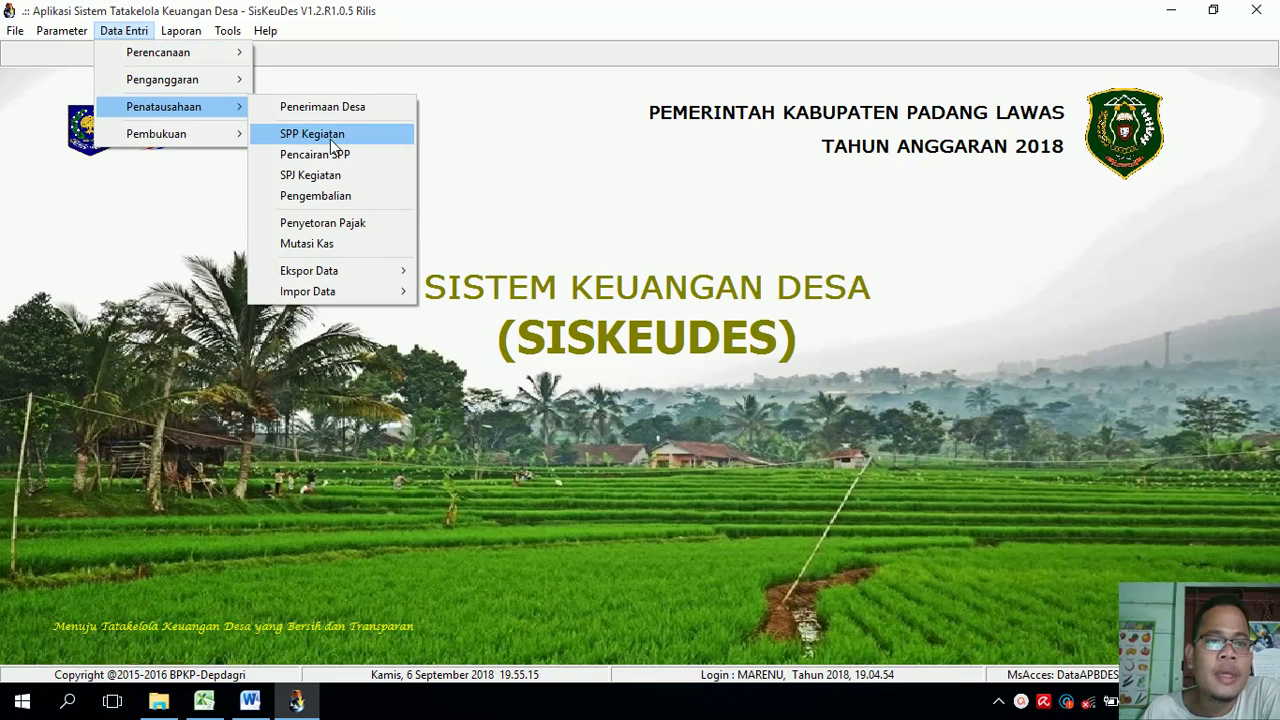
{"action": "left_click", "coordinate": [355, 134]}
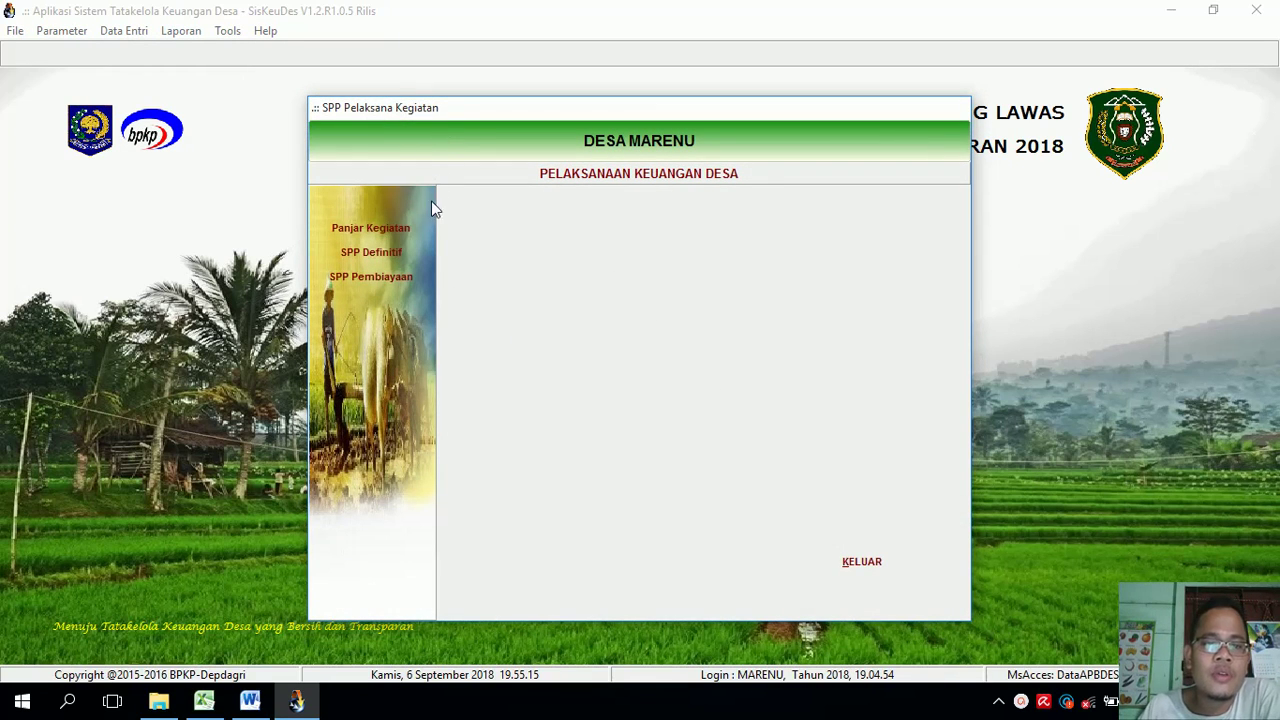
{"action": "left_click", "coordinate": [385, 256]}
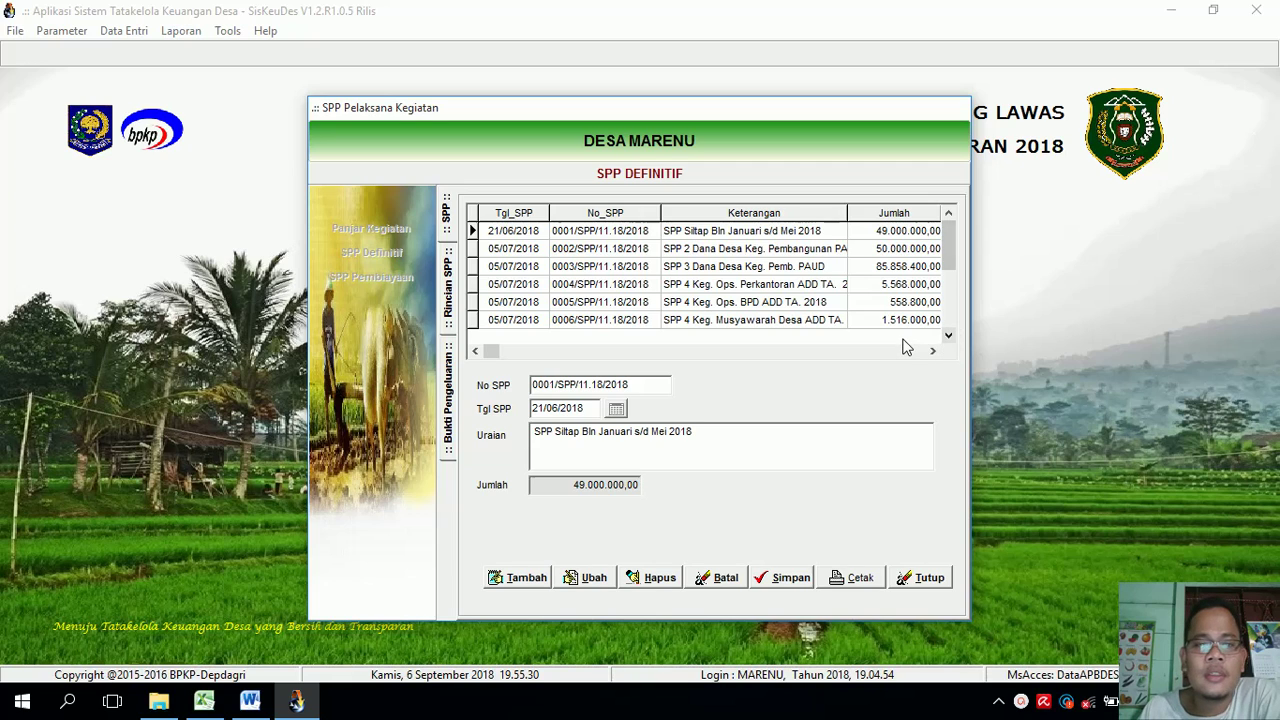
{"action": "left_click", "coordinate": [519, 580]}
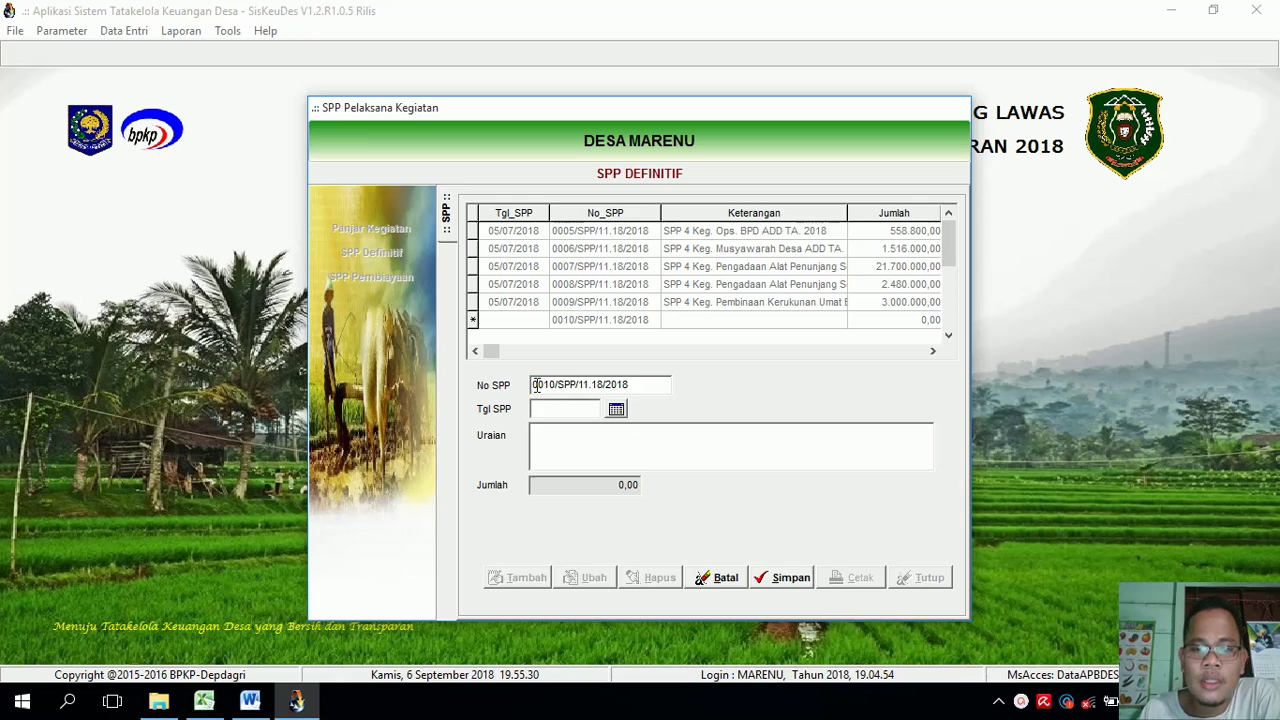
- Set the new SPP record's Tgl SPP to 21/08/2018
{"action": "left_click", "coordinate": [616, 411]}
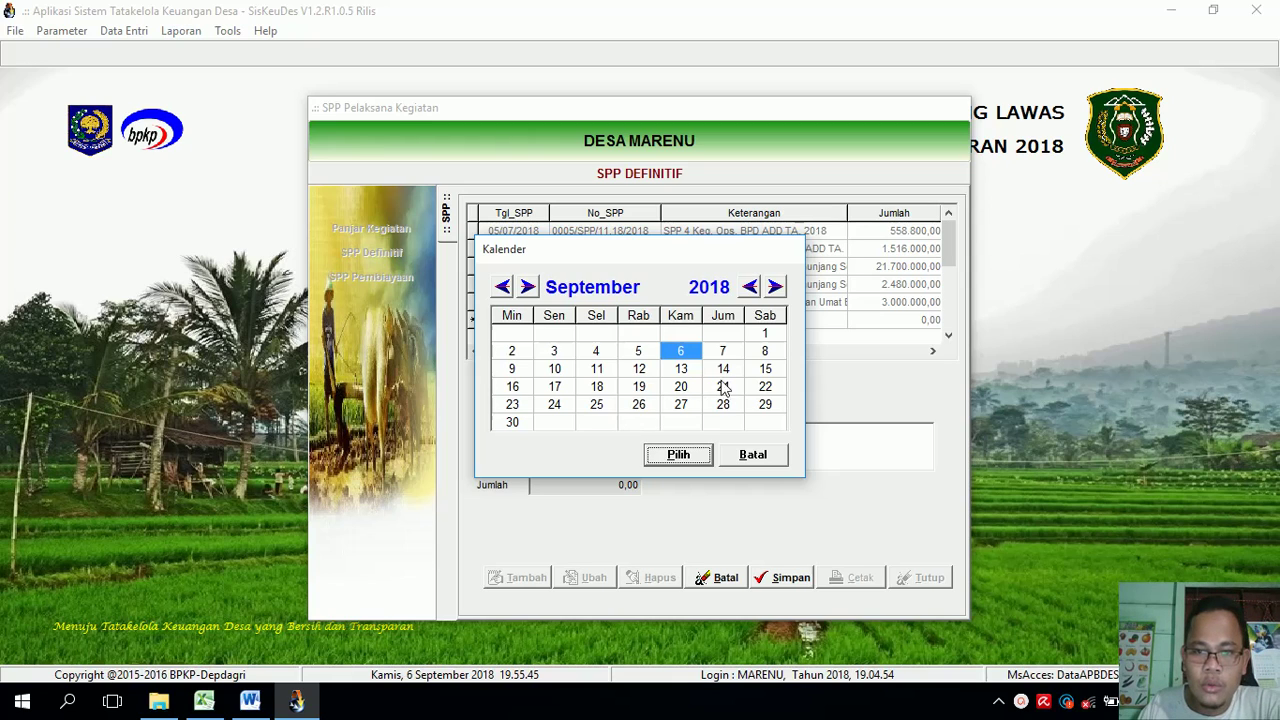
{"action": "left_click", "coordinate": [500, 290]}
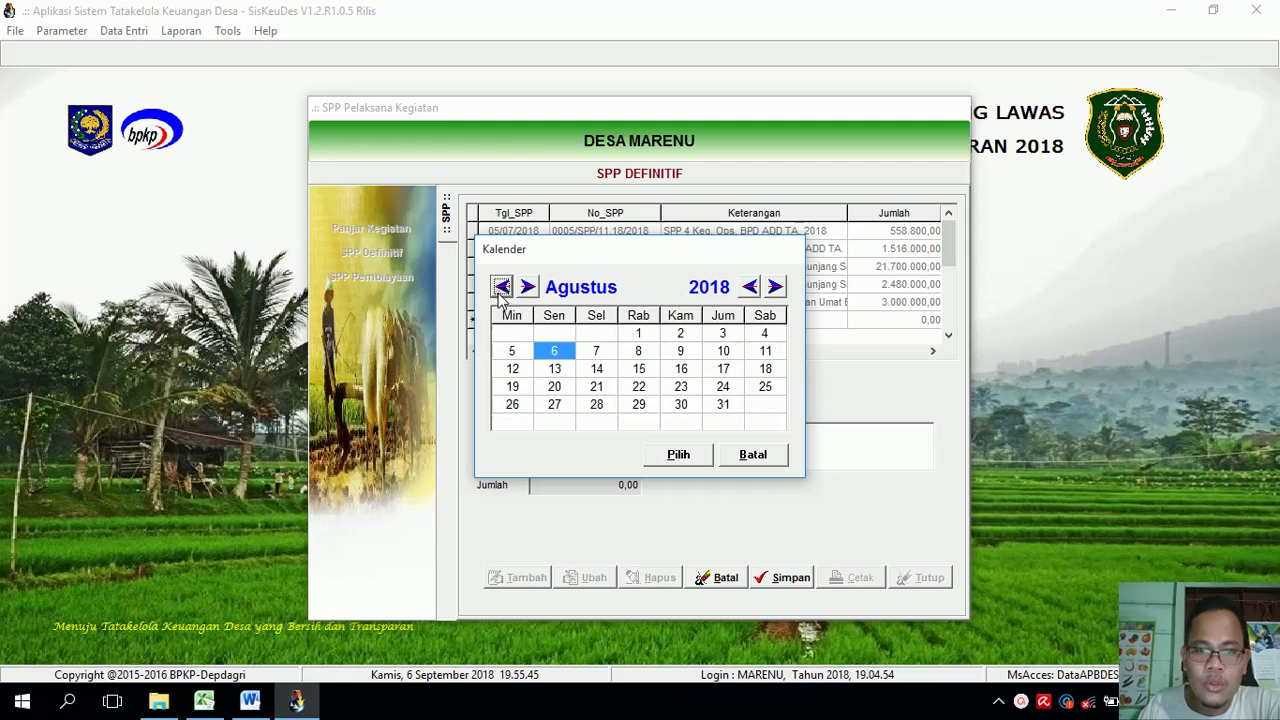
{"action": "left_click", "coordinate": [596, 389]}
{"action": "left_click", "coordinate": [679, 455]}
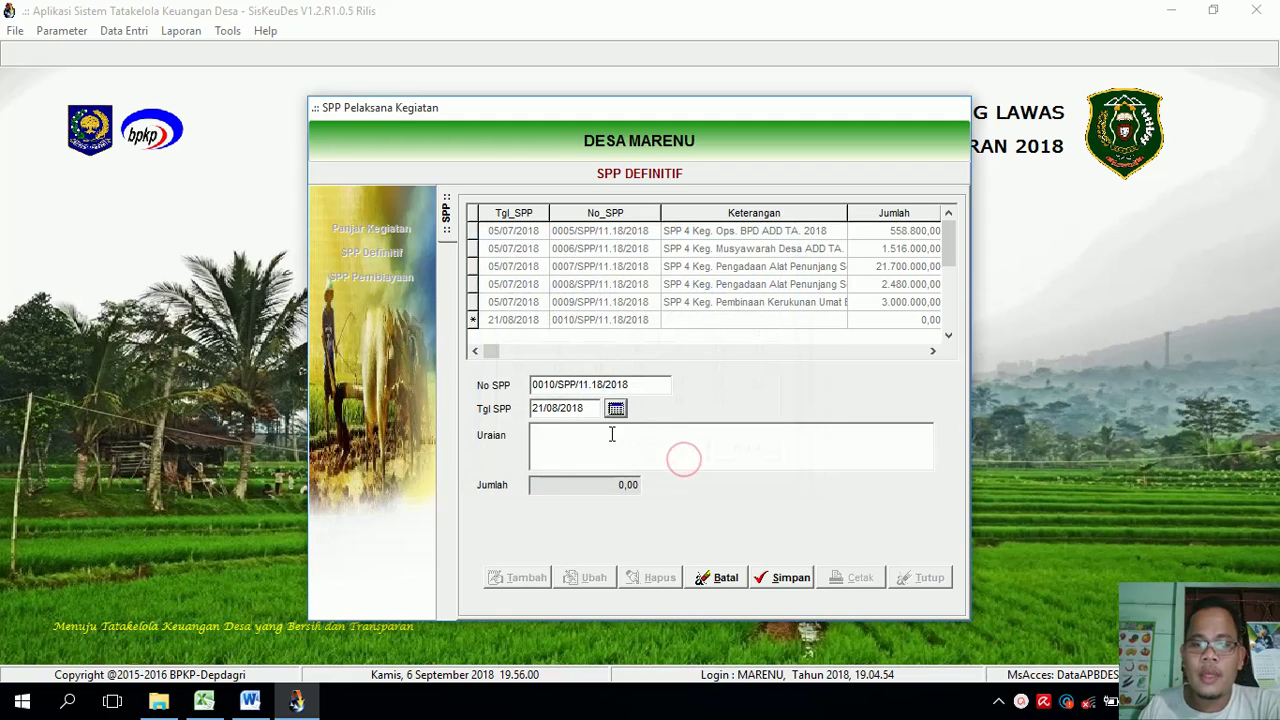
- Begin the new SPP record's Uraian with "SPP 5 Keg."
{"action": "left_click", "coordinate": [610, 434]}
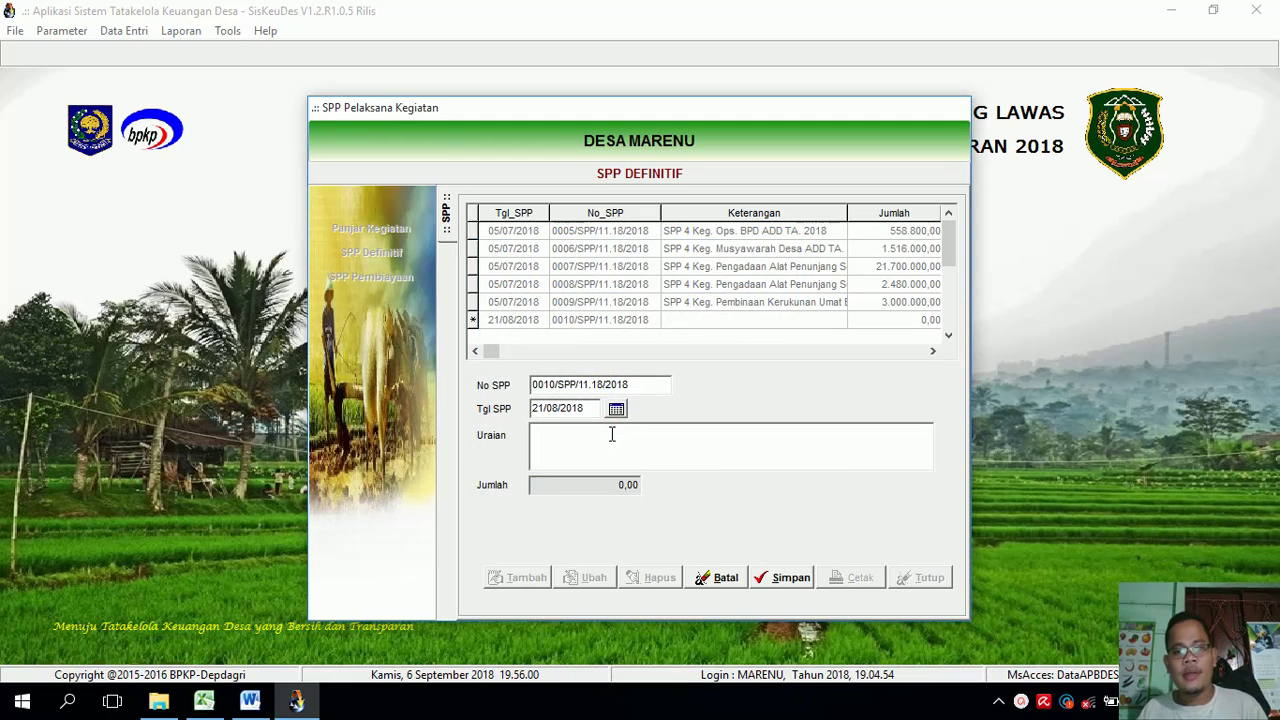
{"action": "type", "text": "SPP 5"}
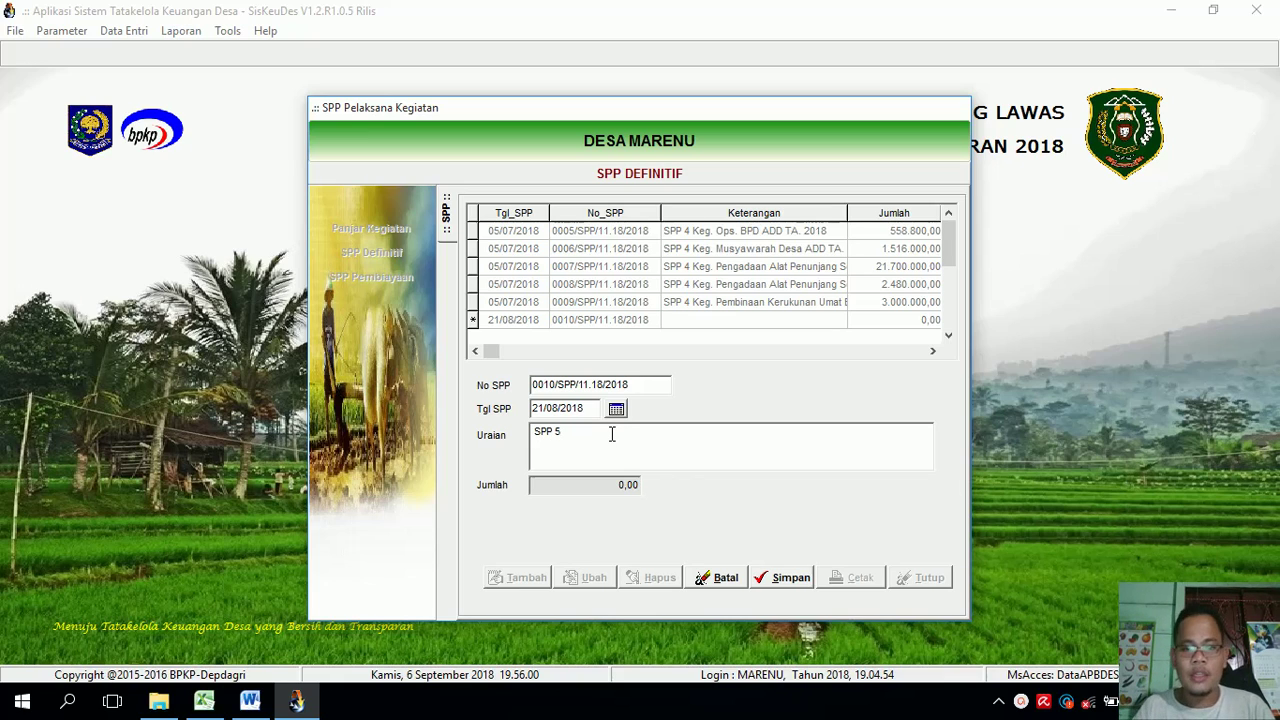
{"action": "type", "text": " K"}
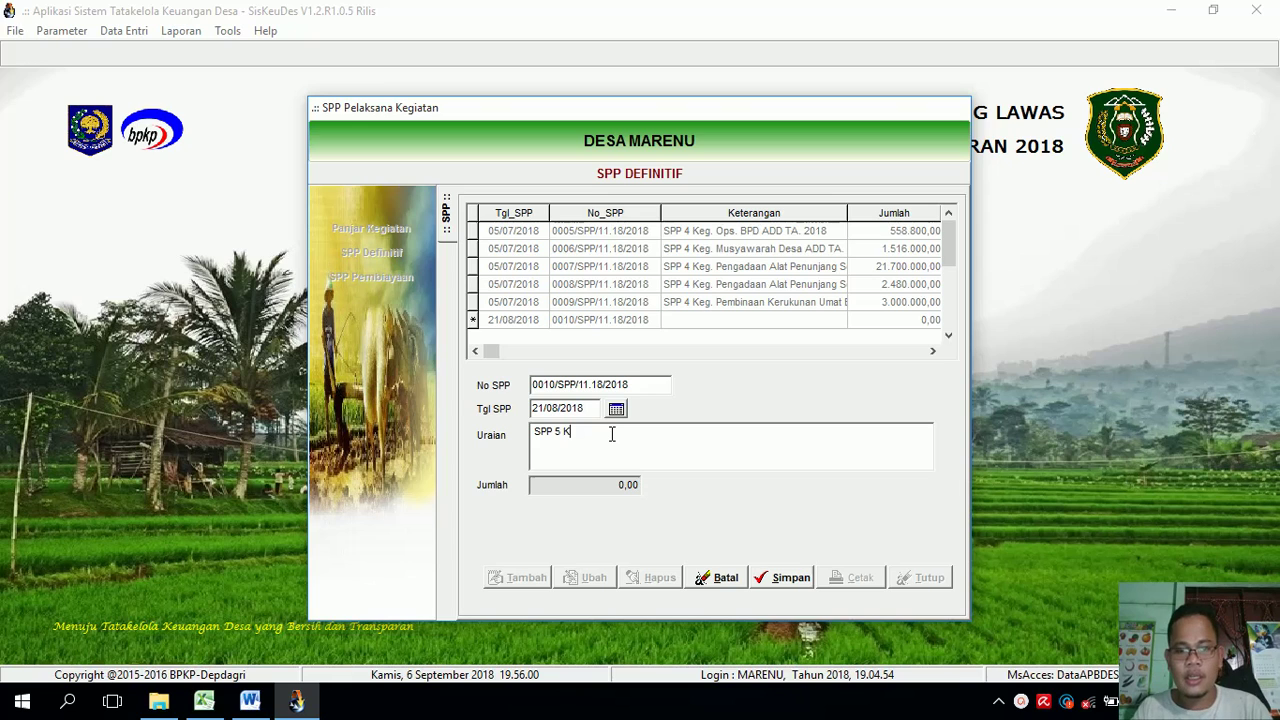
{"action": "type", "text": "eg."}
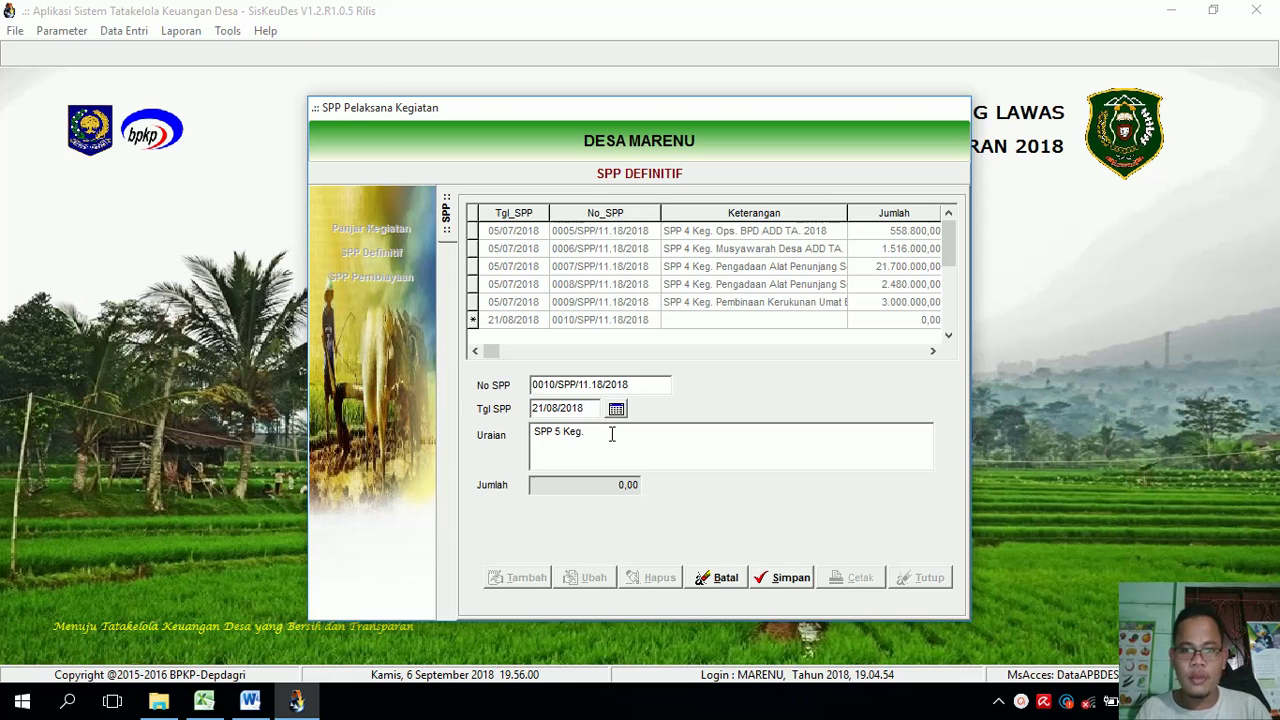
- Look up the name of activity 5 on Excel's spp 4 DD 40 % MARENU sheet, and return to the SPP Definitif form in SisKeuDes
{"action": "left_click", "coordinate": [203, 705]}
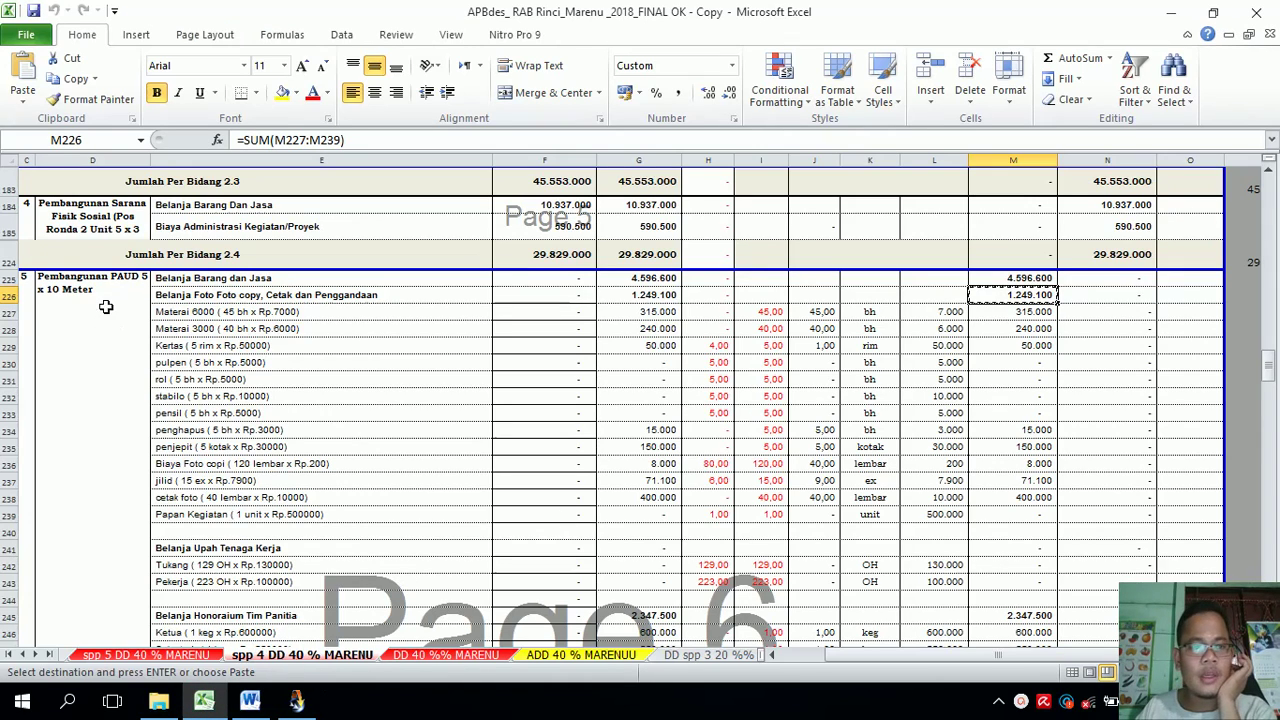
{"action": "left_click", "coordinate": [80, 285]}
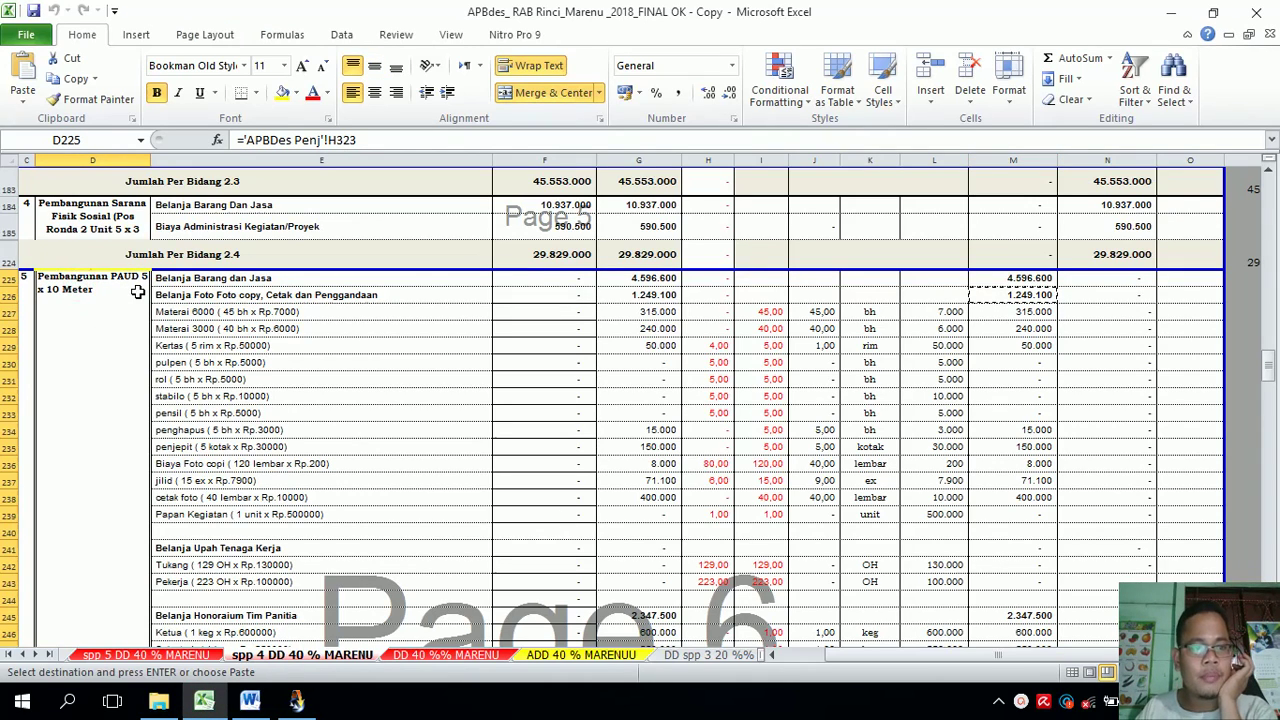
{"action": "left_click", "coordinate": [294, 704]}
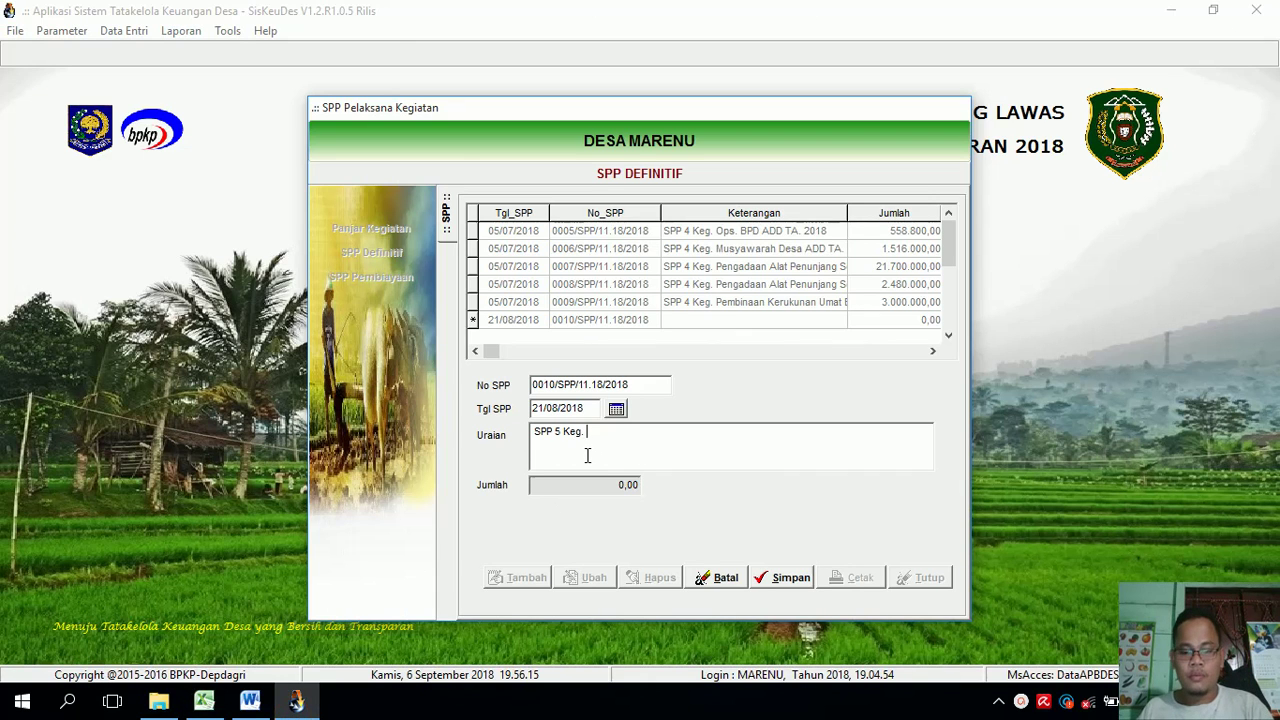
- Complete the new record's Uraian as "SPP 5 Keg. Pemb. PAUD DD TA. 2018" and save the SPP
{"action": "type", "text": "embangu"}
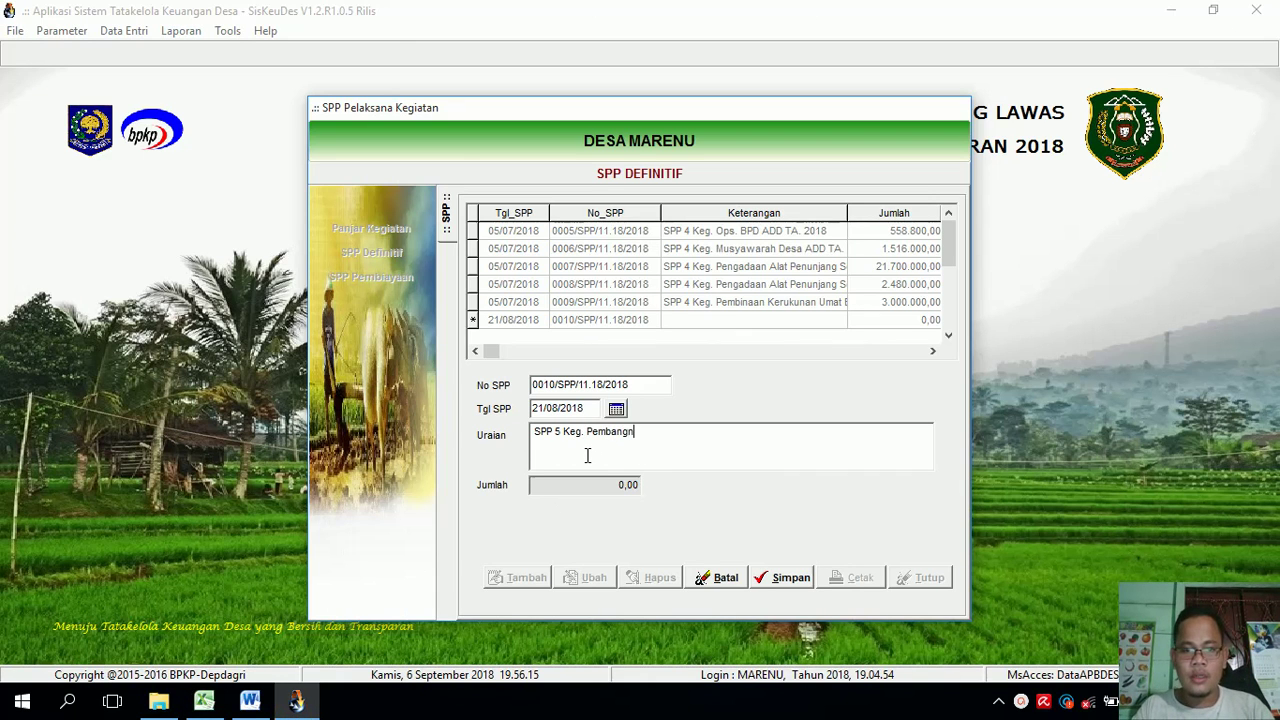
{"action": "key", "text": "BackSpace"}
{"action": "key", "text": "BackSpace"}
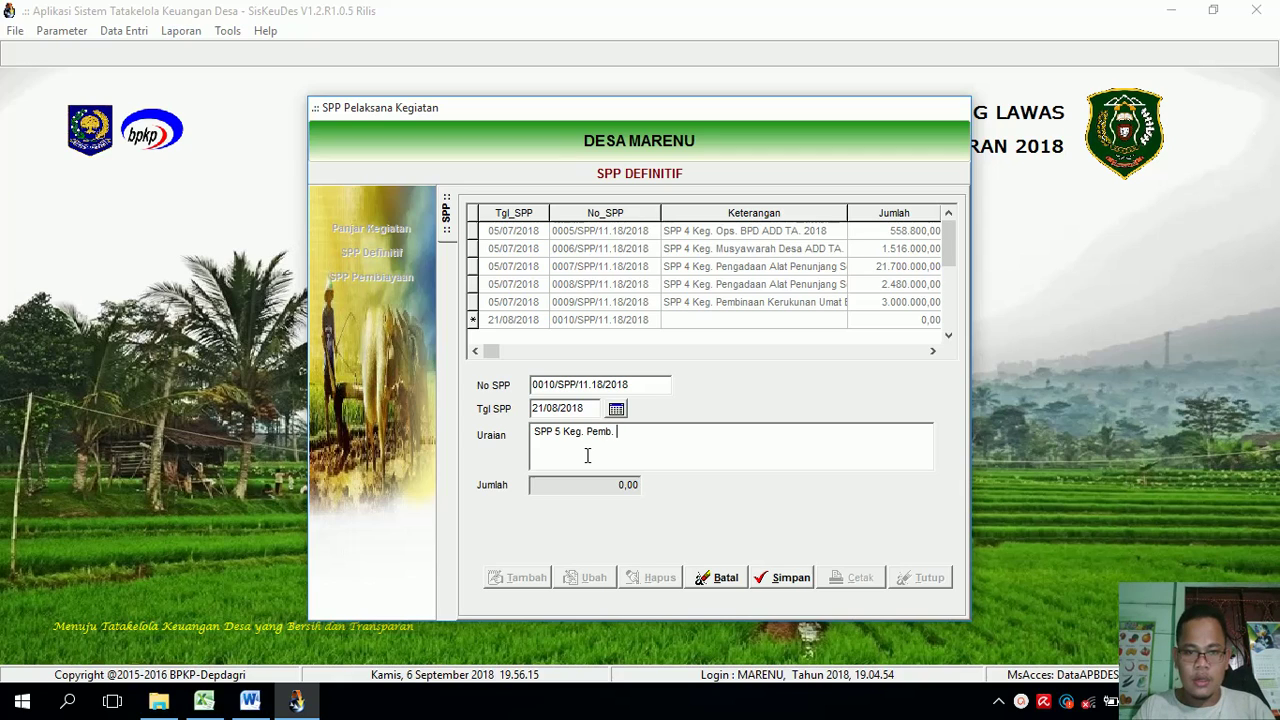
{"action": "type", "text": "UD"}
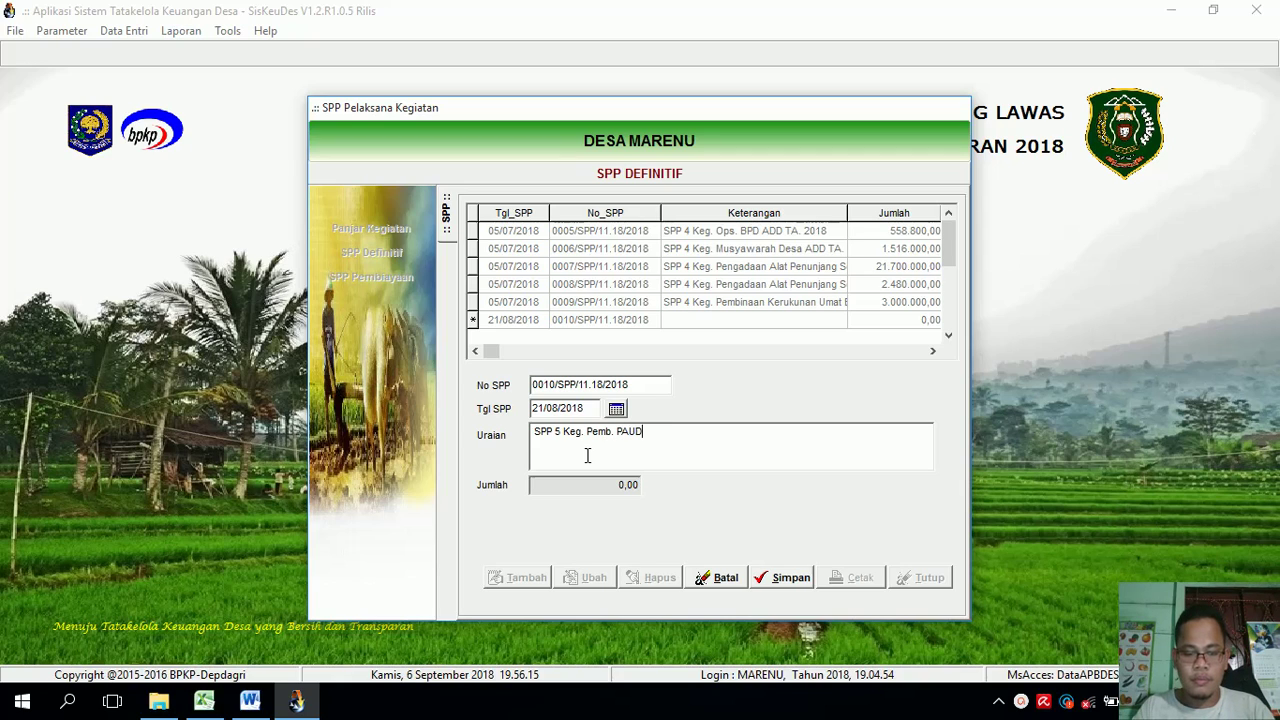
{"action": "type", "text": " TA"}
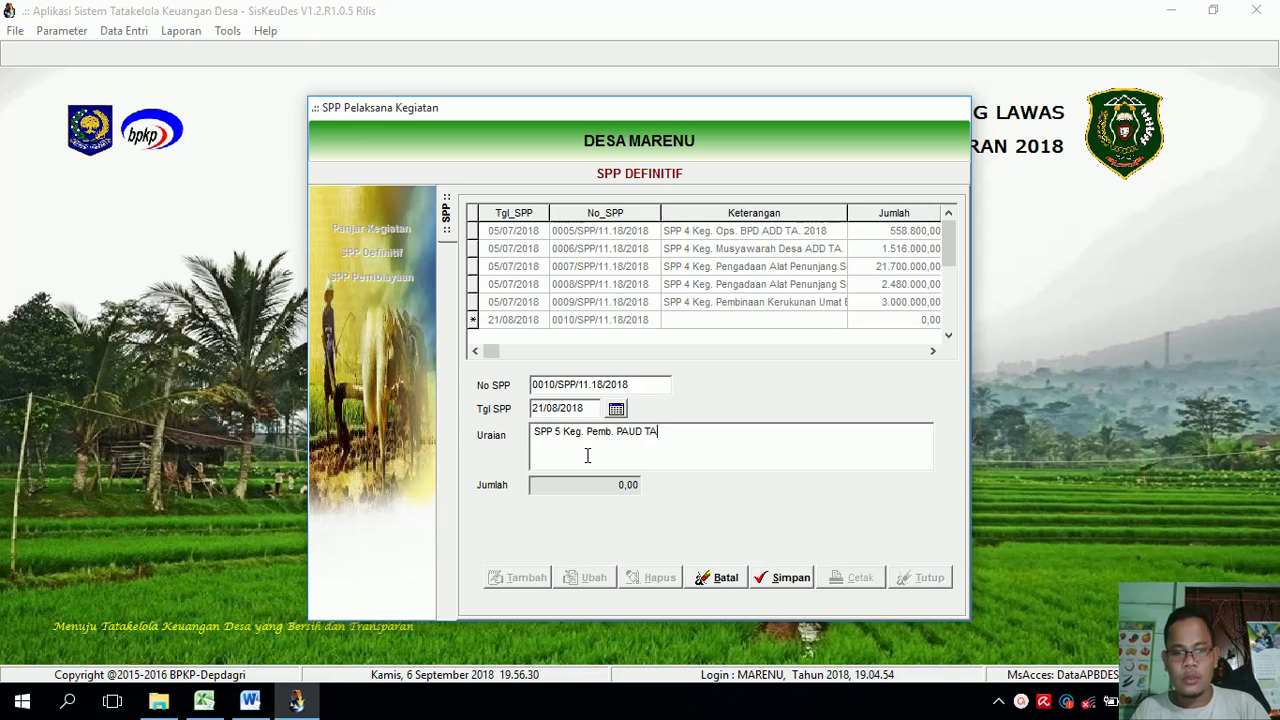
{"action": "key", "text": "BackSpace"}
{"action": "key", "text": "BackSpace"}
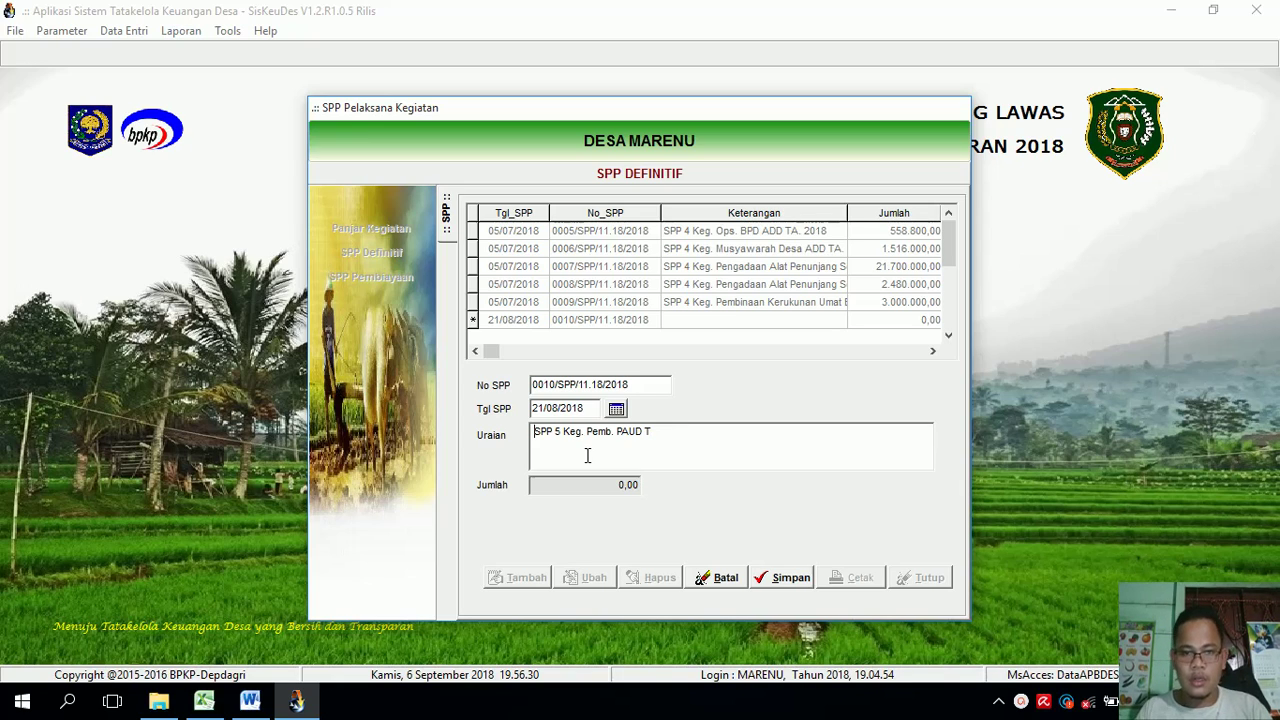
{"action": "left_click", "coordinate": [706, 430]}
{"action": "key", "text": "BackSpace"}
{"action": "type", "text": "D"}
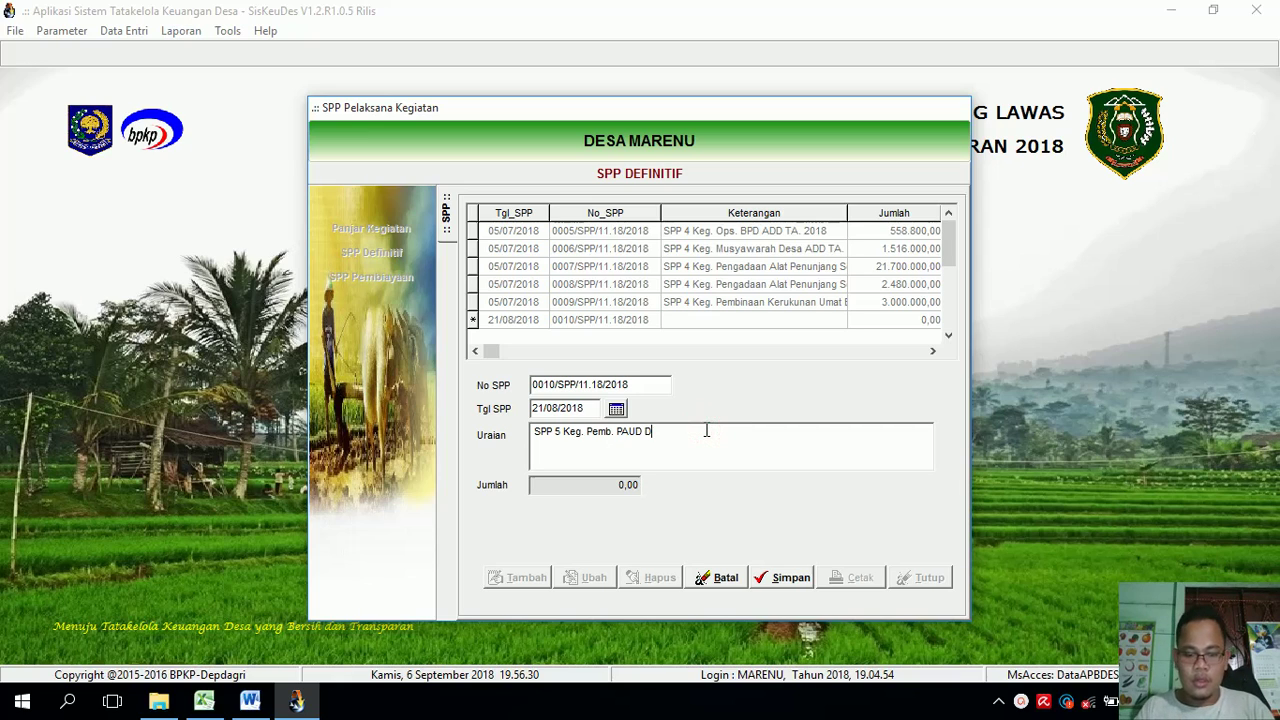
{"action": "type", "text": "D TA"}
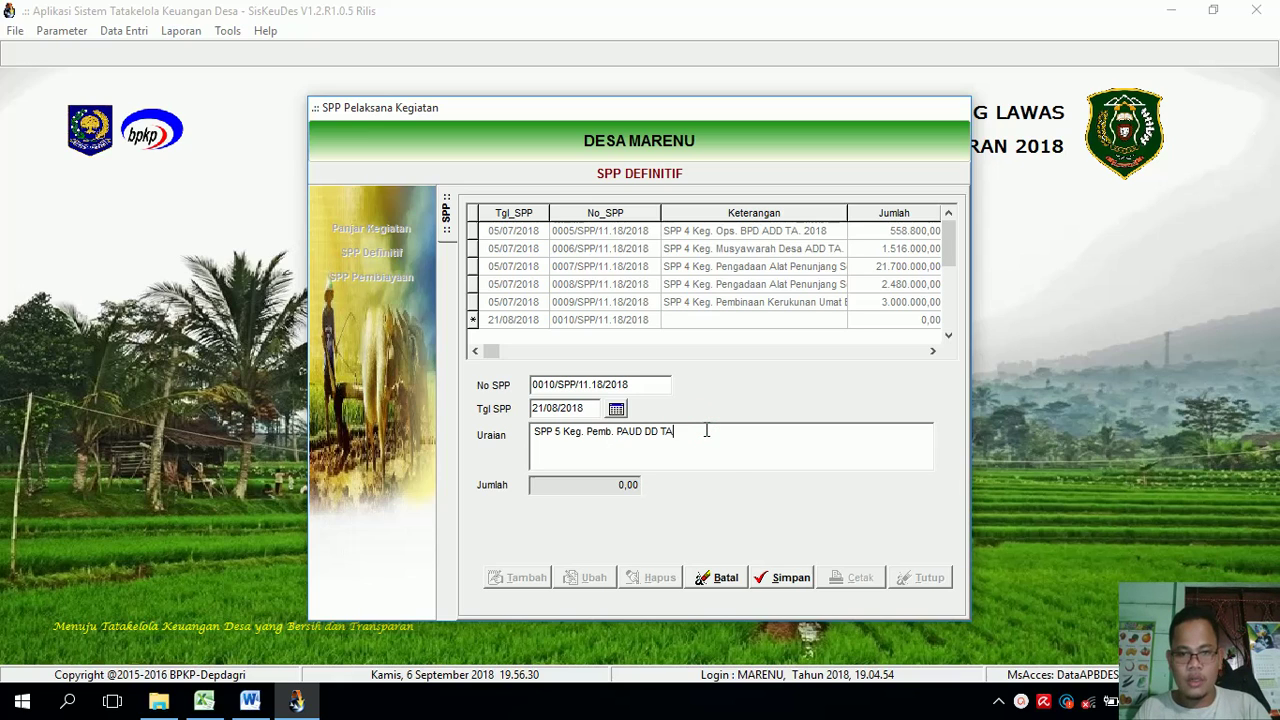
{"action": "type", "text": ". 201"}
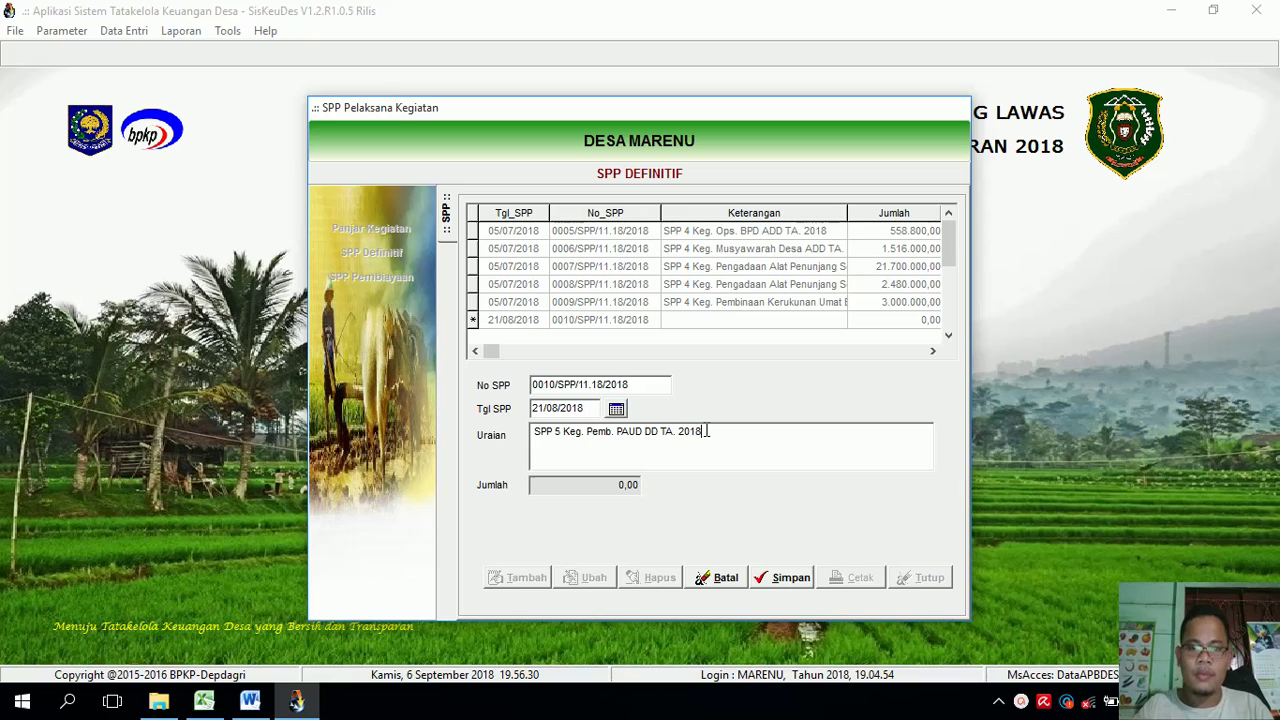
{"action": "type", "text": "8"}
{"action": "left_click", "coordinate": [788, 578]}
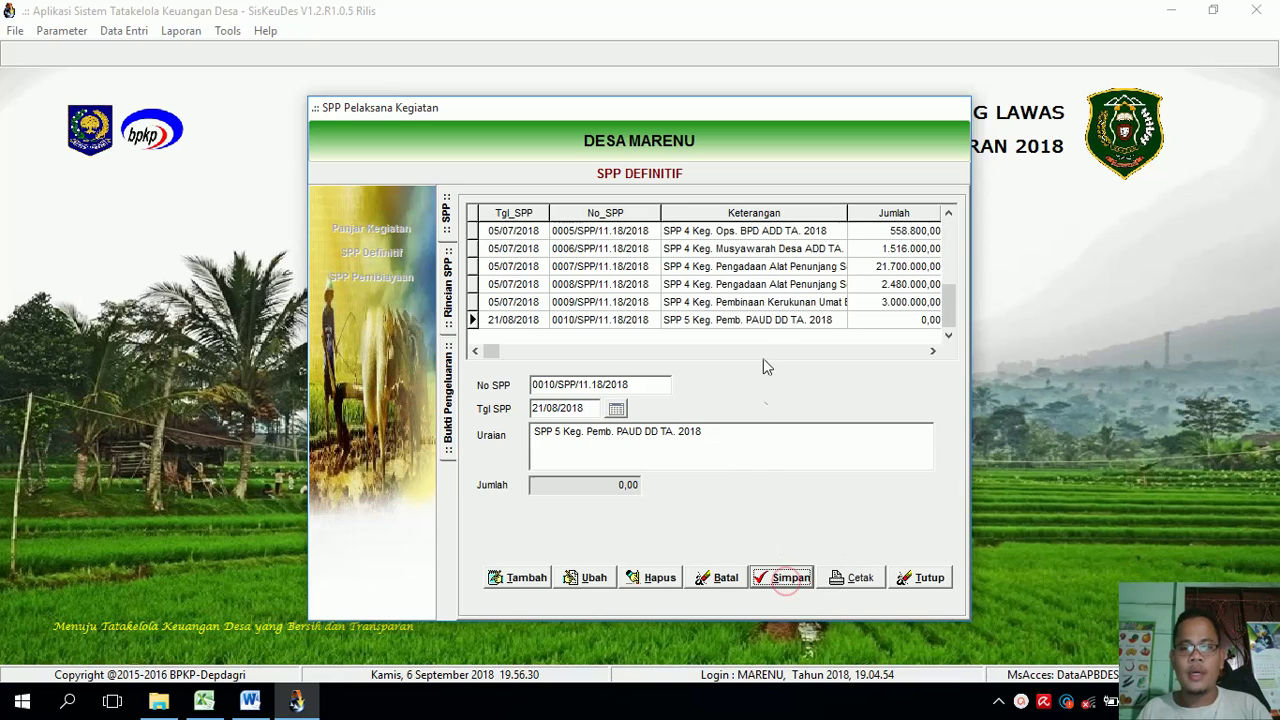
- Add a Rincian SPP line to the saved PAUD SPP and choose the activity Kegiatan Pembangunan PAUD for it
{"action": "left_click", "coordinate": [778, 320]}
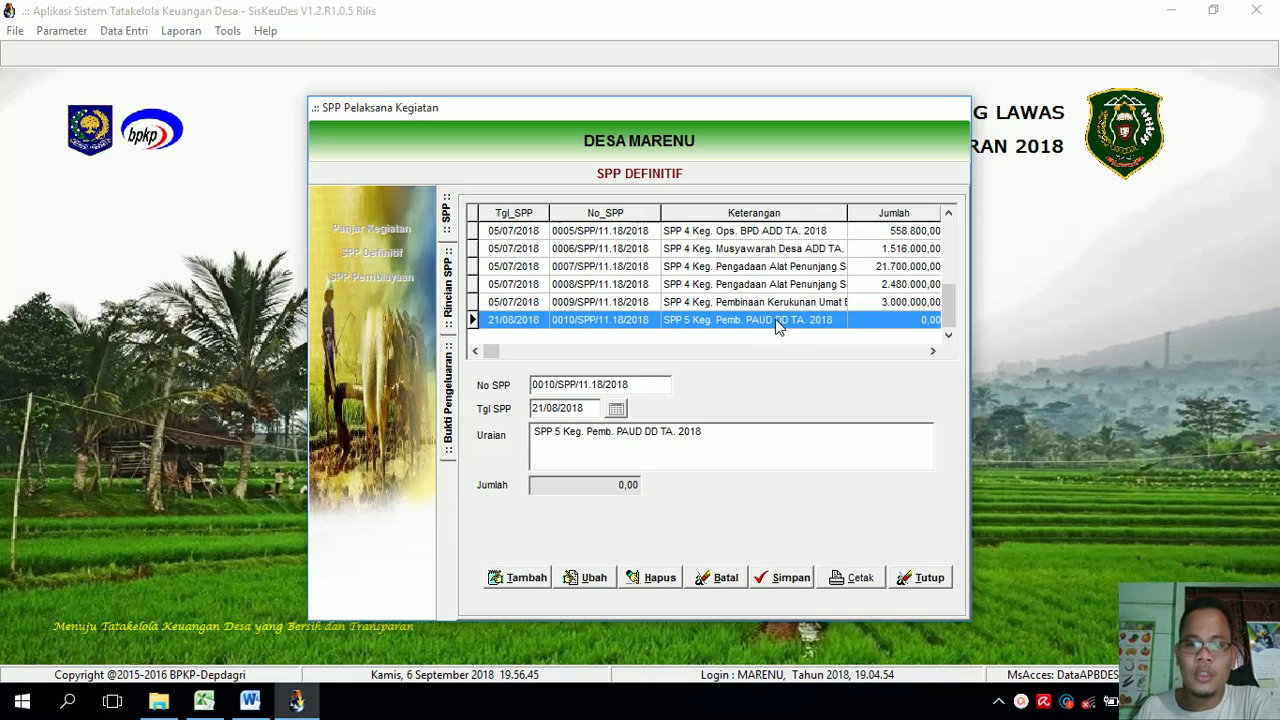
{"action": "double_click", "coordinate": [775, 319]}
{"action": "left_click", "coordinate": [524, 578]}
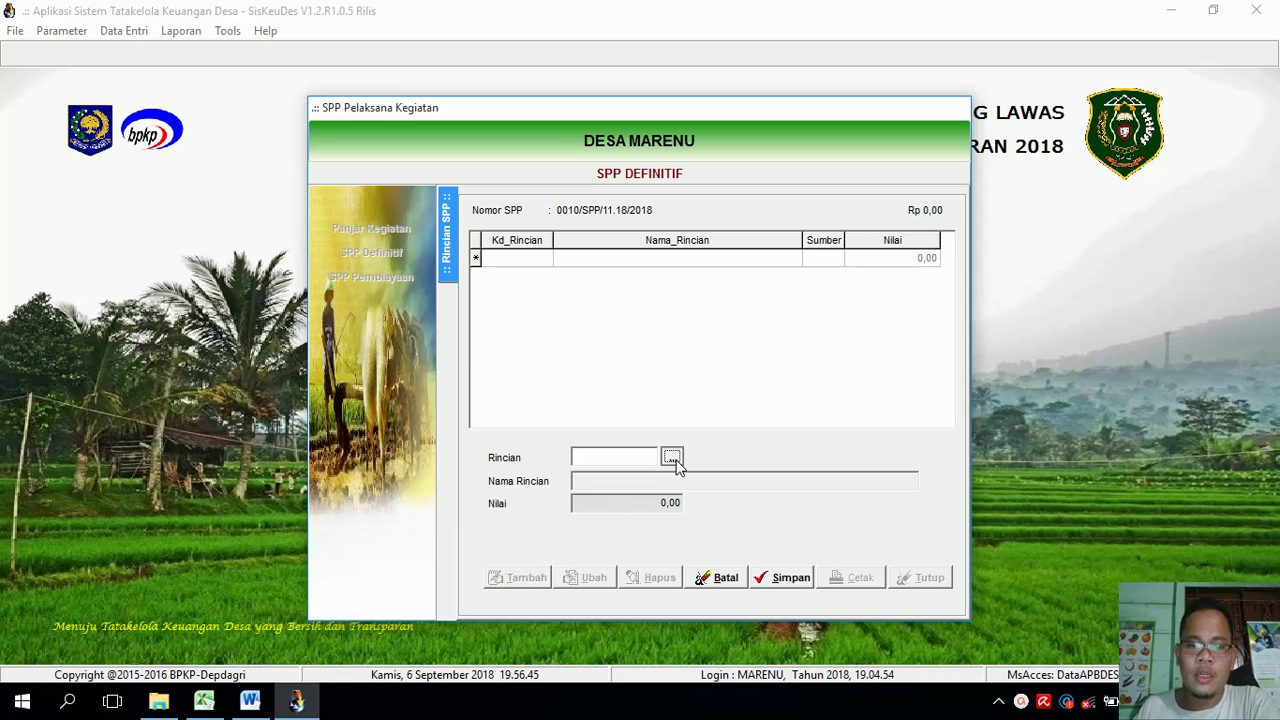
{"action": "left_click", "coordinate": [672, 457]}
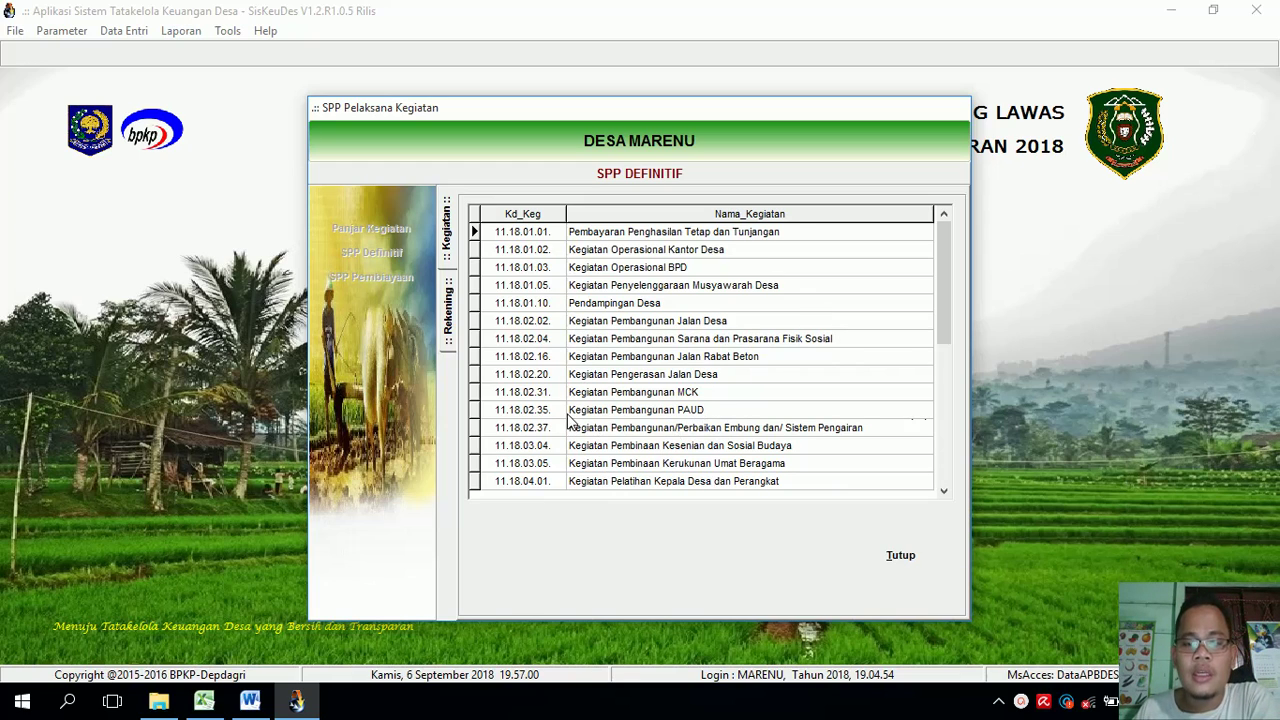
{"action": "left_click", "coordinate": [645, 414]}
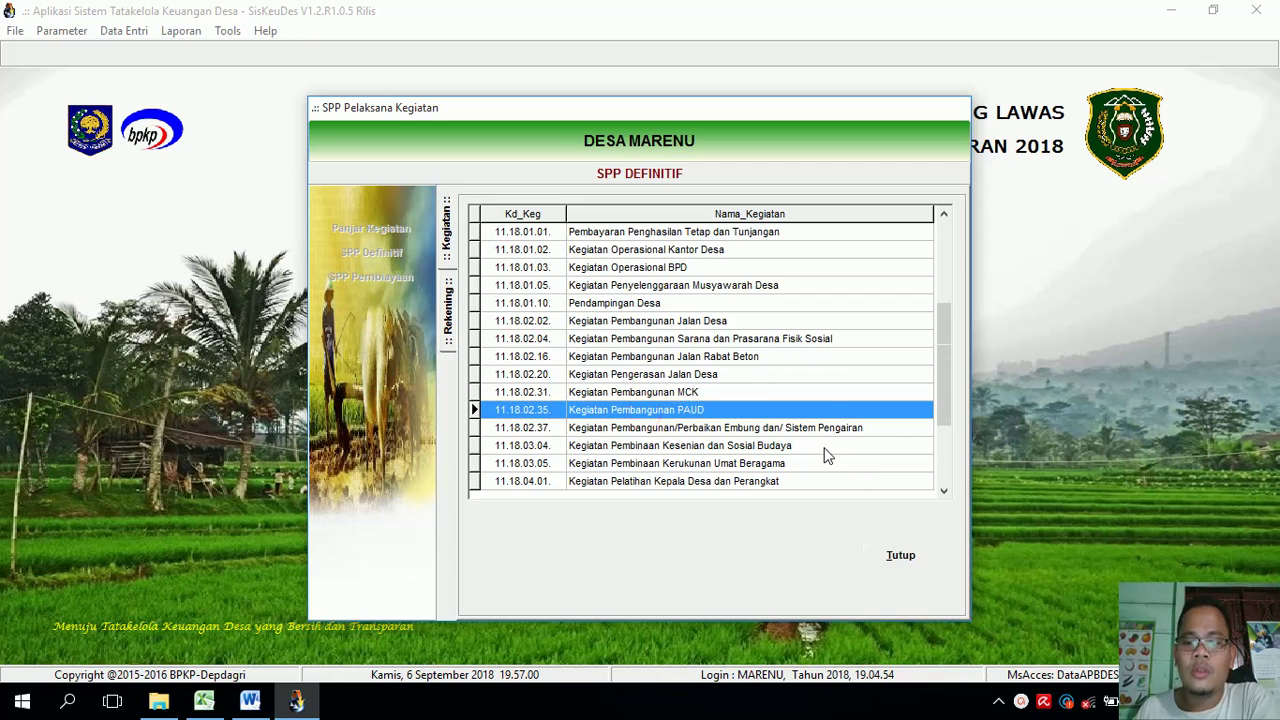
{"action": "double_click", "coordinate": [826, 410]}
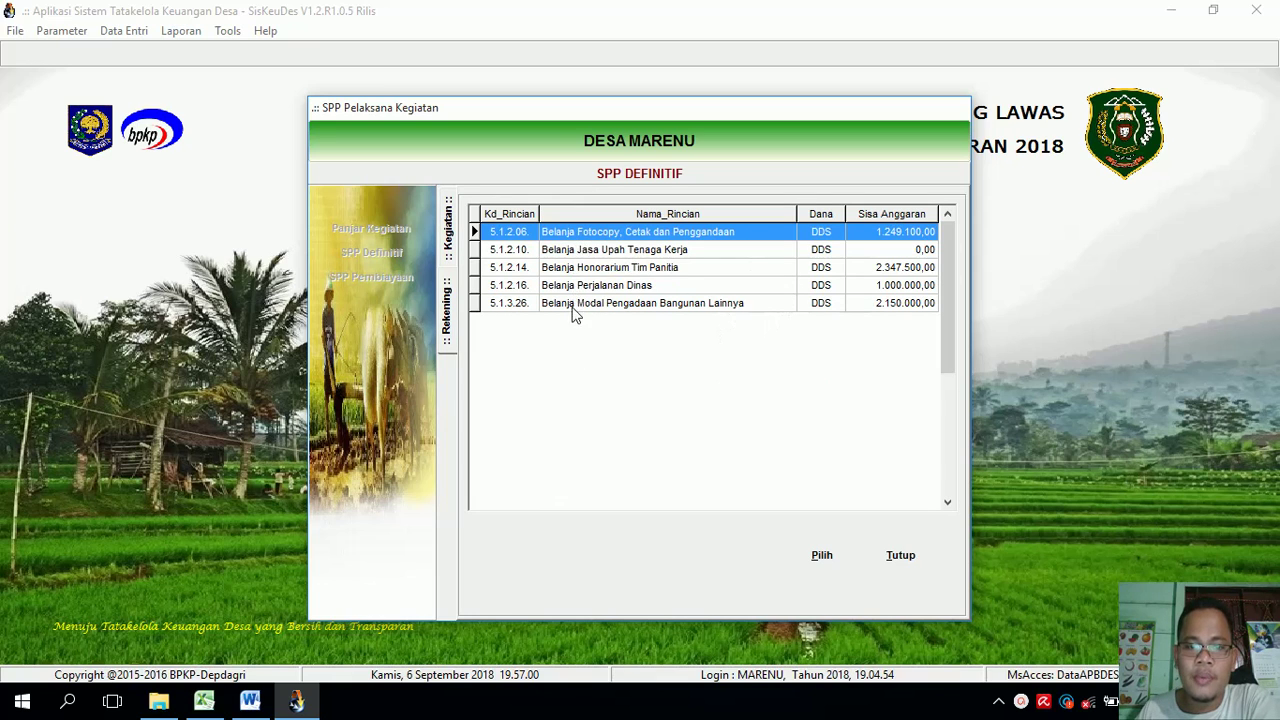
- Check the Pembangunan PAUD spending items in Excel, and select and save the rincian Belanja Fotocopy, Cetak dan Penggandaan in SisKeuDes
{"action": "left_click", "coordinate": [204, 701]}
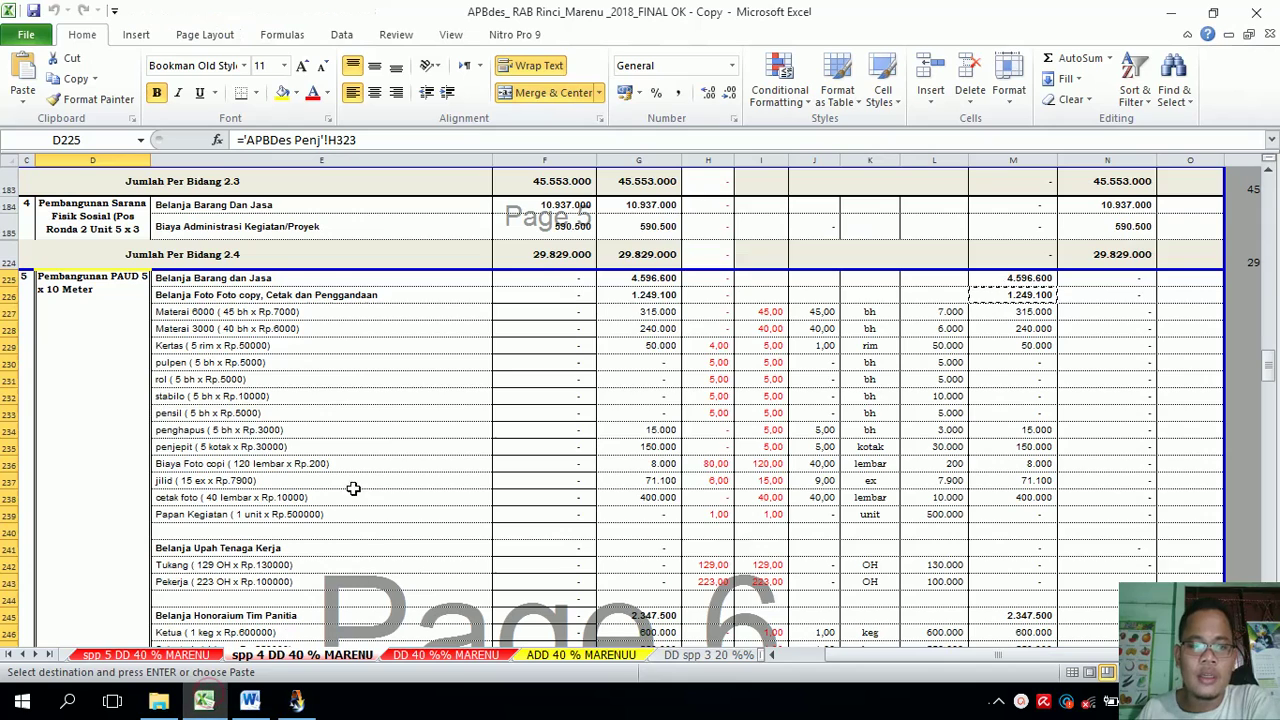
{"action": "mouse_move", "coordinate": [186, 300]}
{"action": "left_mouse_down"}
{"action": "mouse_move", "coordinate": [188, 312]}
{"action": "mouse_move", "coordinate": [204, 296]}
{"action": "left_mouse_up"}
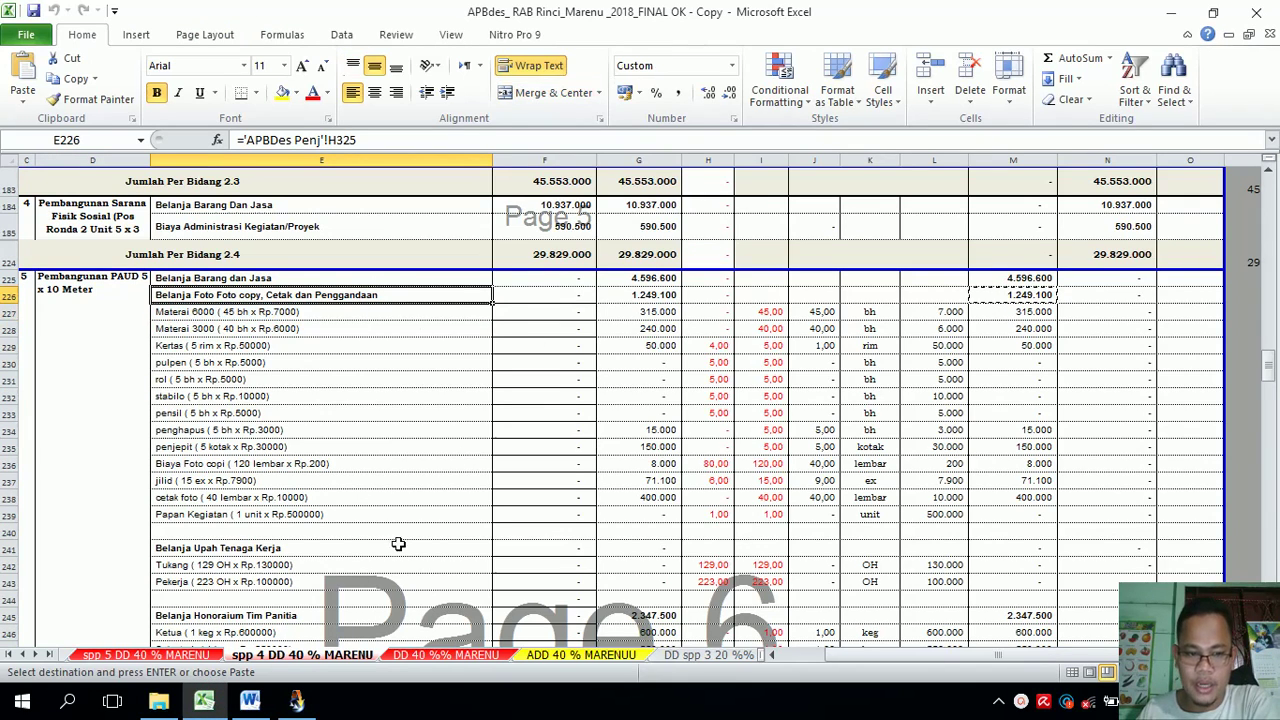
{"action": "left_click", "coordinate": [297, 701]}
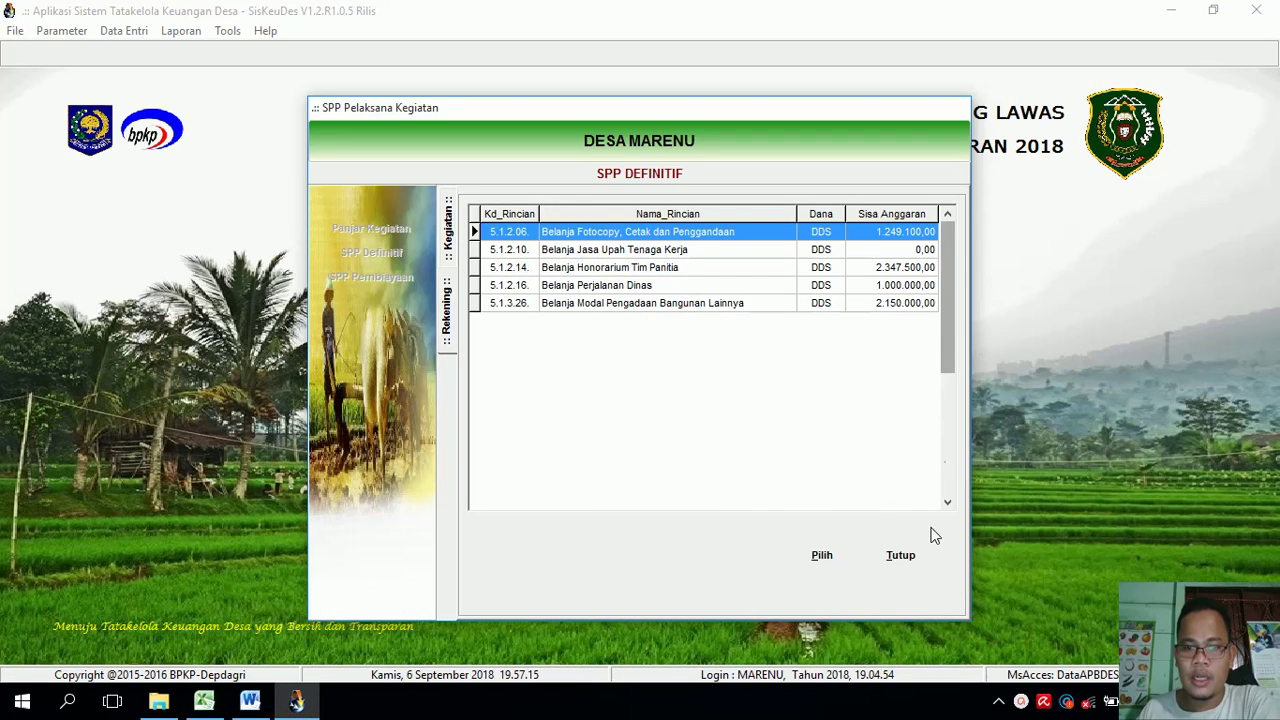
{"action": "left_click", "coordinate": [822, 560]}
{"action": "left_click", "coordinate": [792, 579]}
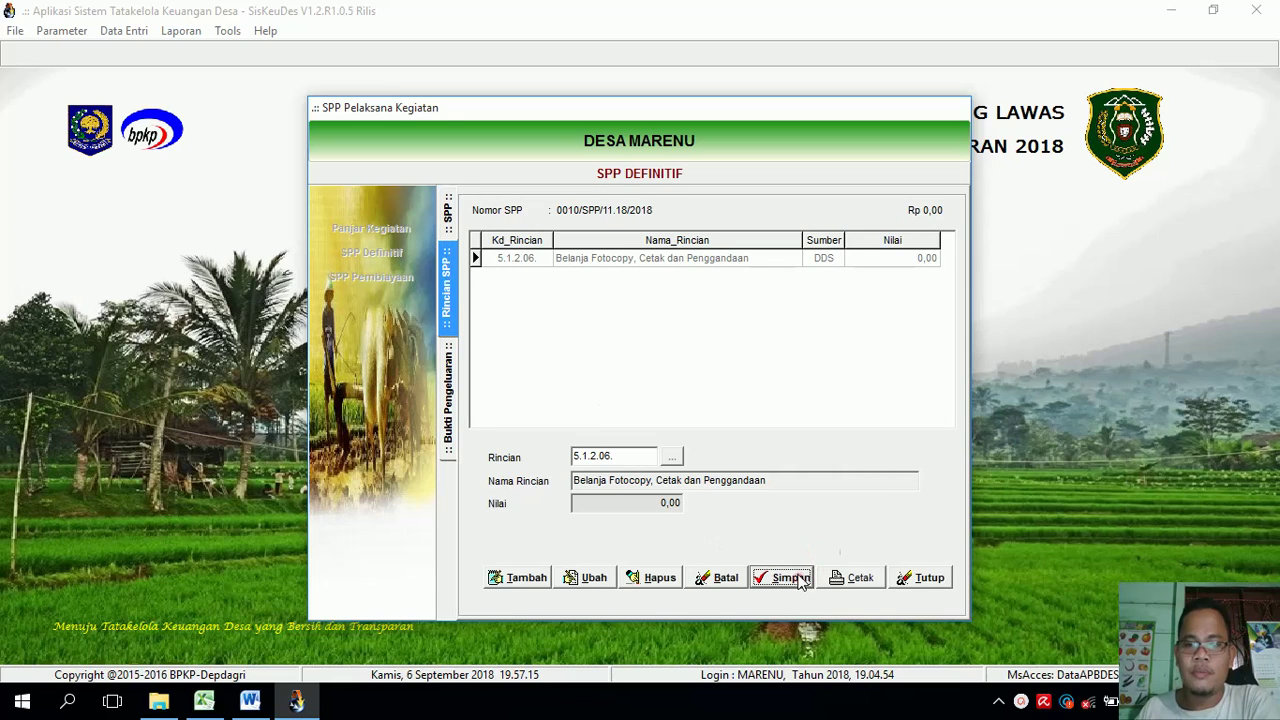
- Add a Bukti Pengeluaran entry under Belanja Fotocopy, Cetak dan Penggandaan with Tgl Bukti 21/08/2018
{"action": "double_click", "coordinate": [728, 262]}
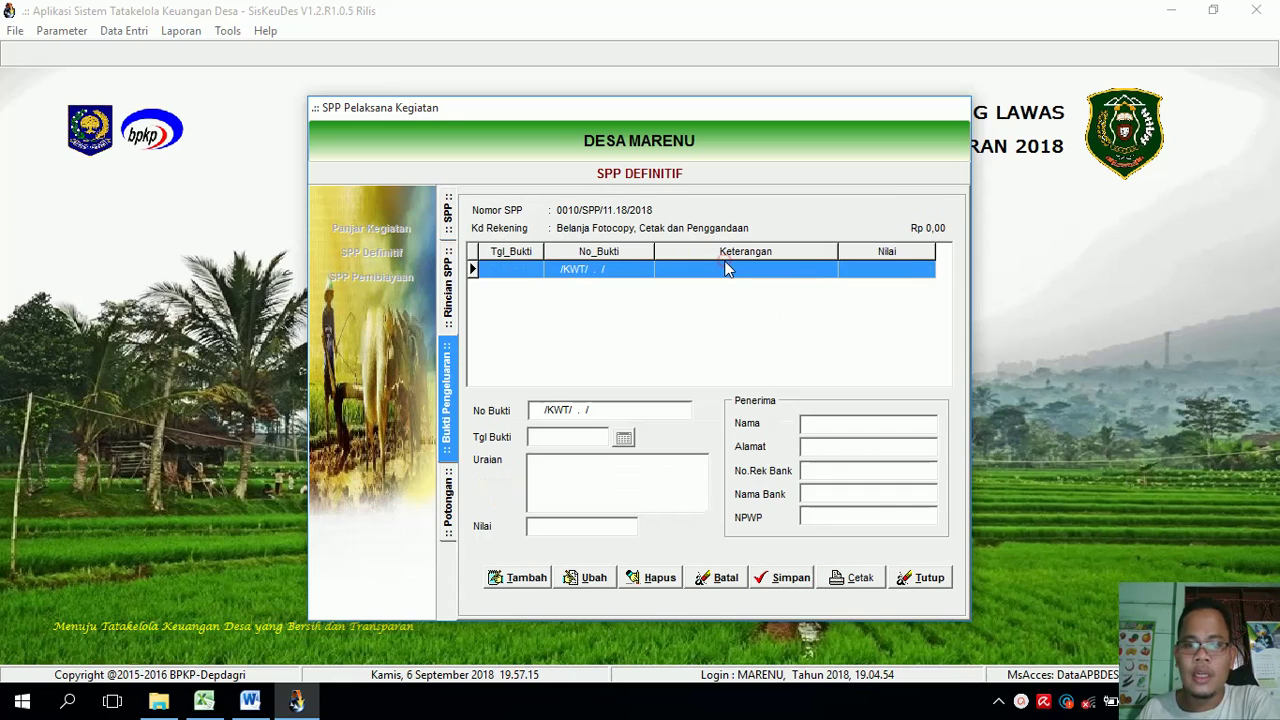
{"action": "left_click", "coordinate": [525, 580]}
{"action": "left_click", "coordinate": [626, 440]}
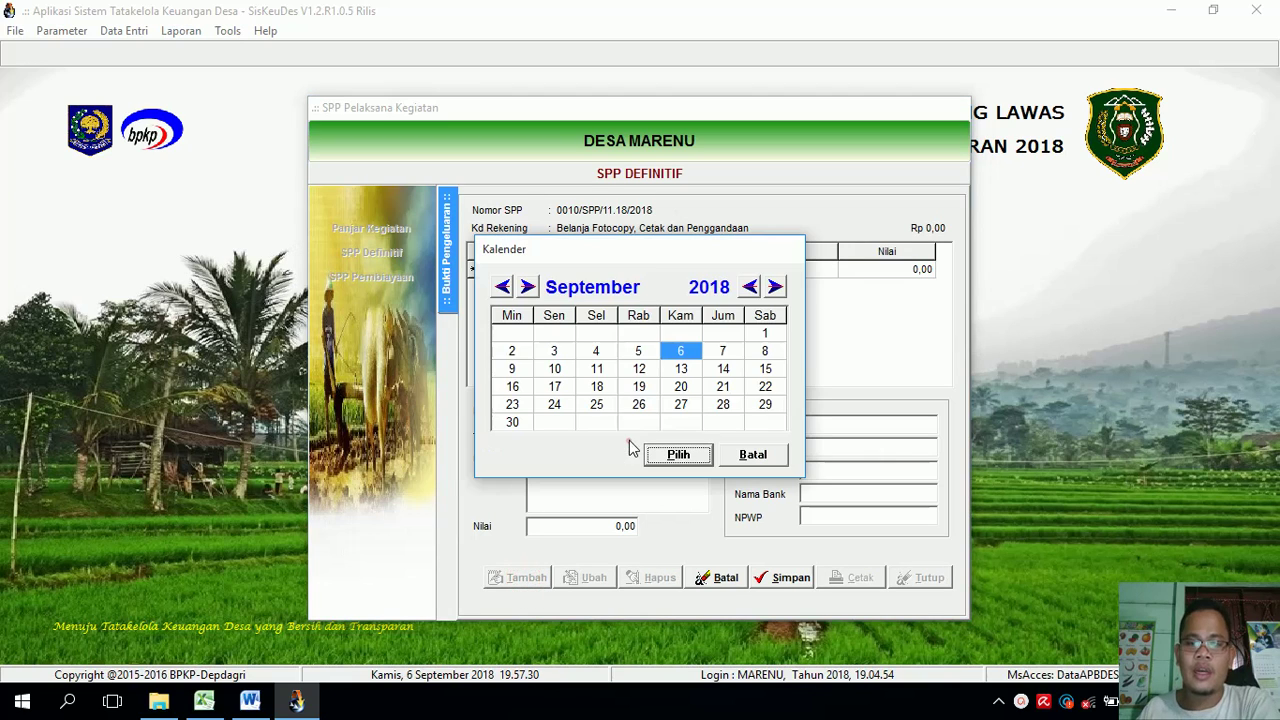
{"action": "left_click", "coordinate": [503, 287]}
{"action": "left_click", "coordinate": [596, 387]}
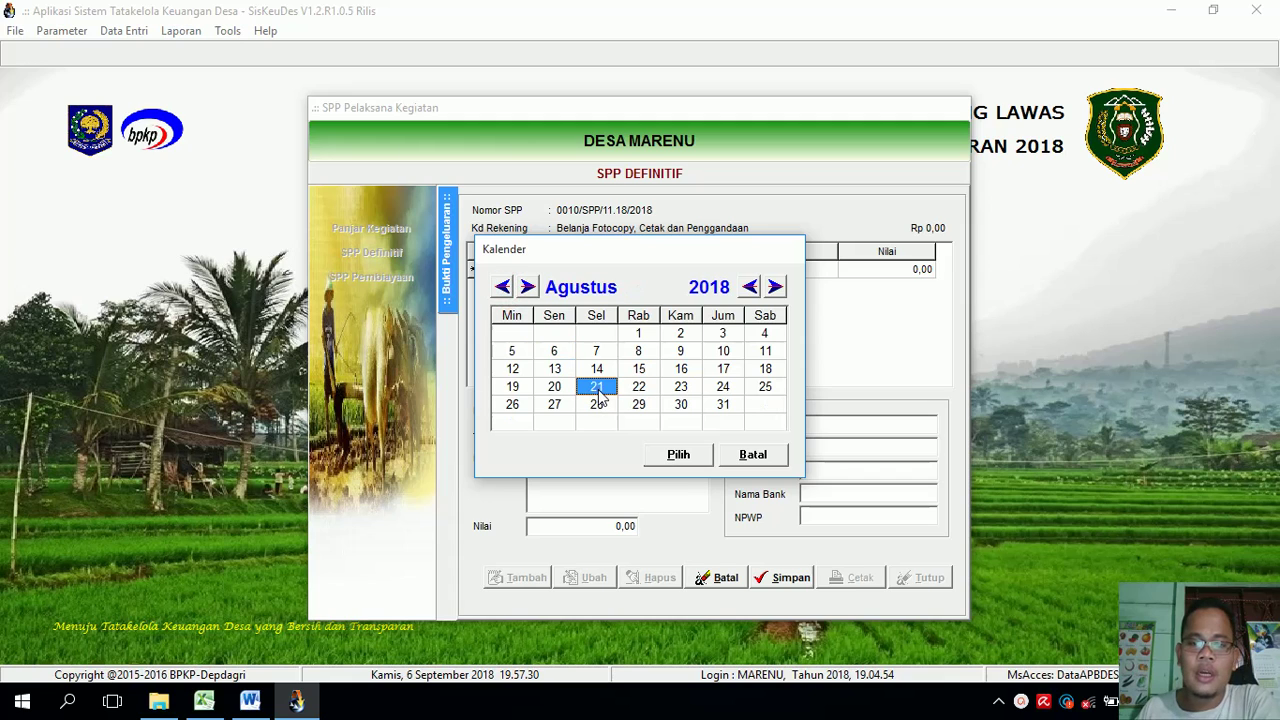
{"action": "left_click", "coordinate": [680, 458]}
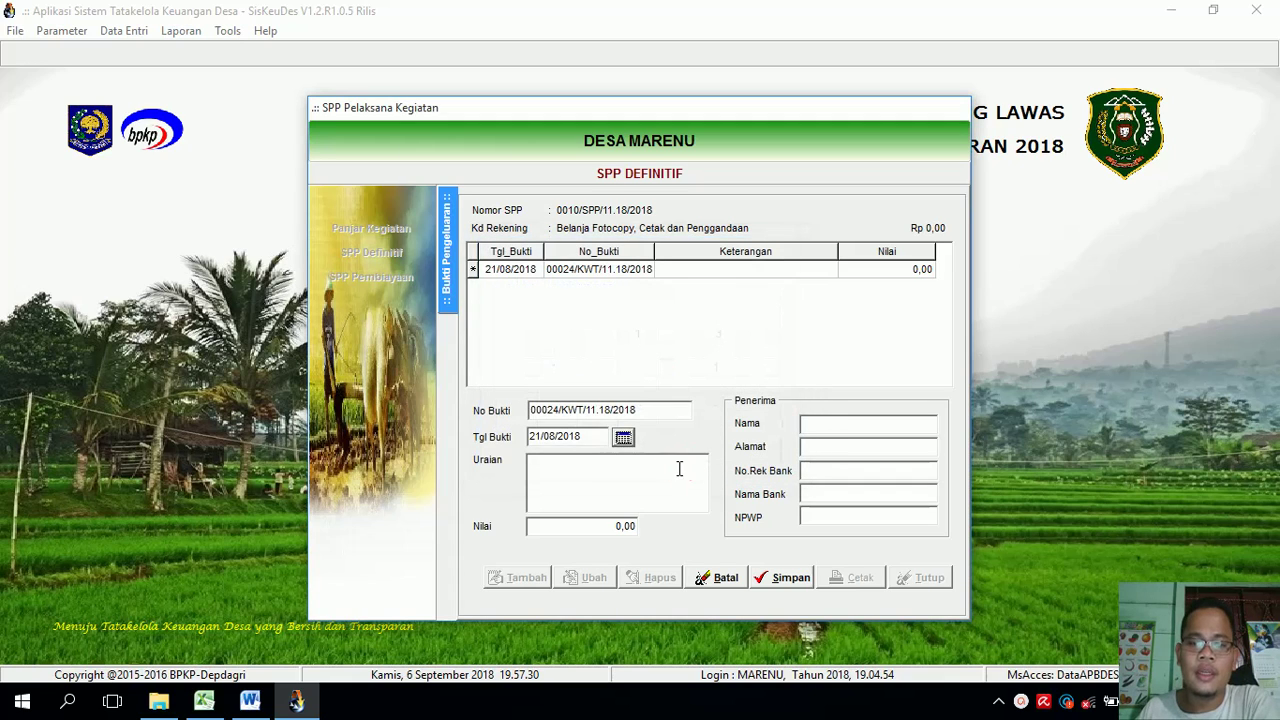
- Enter "Belanja Fotocopy, cetal dan Penggandaan" as the Uraian of the new Bukti Pengeluaran
{"action": "left_click", "coordinate": [604, 472]}
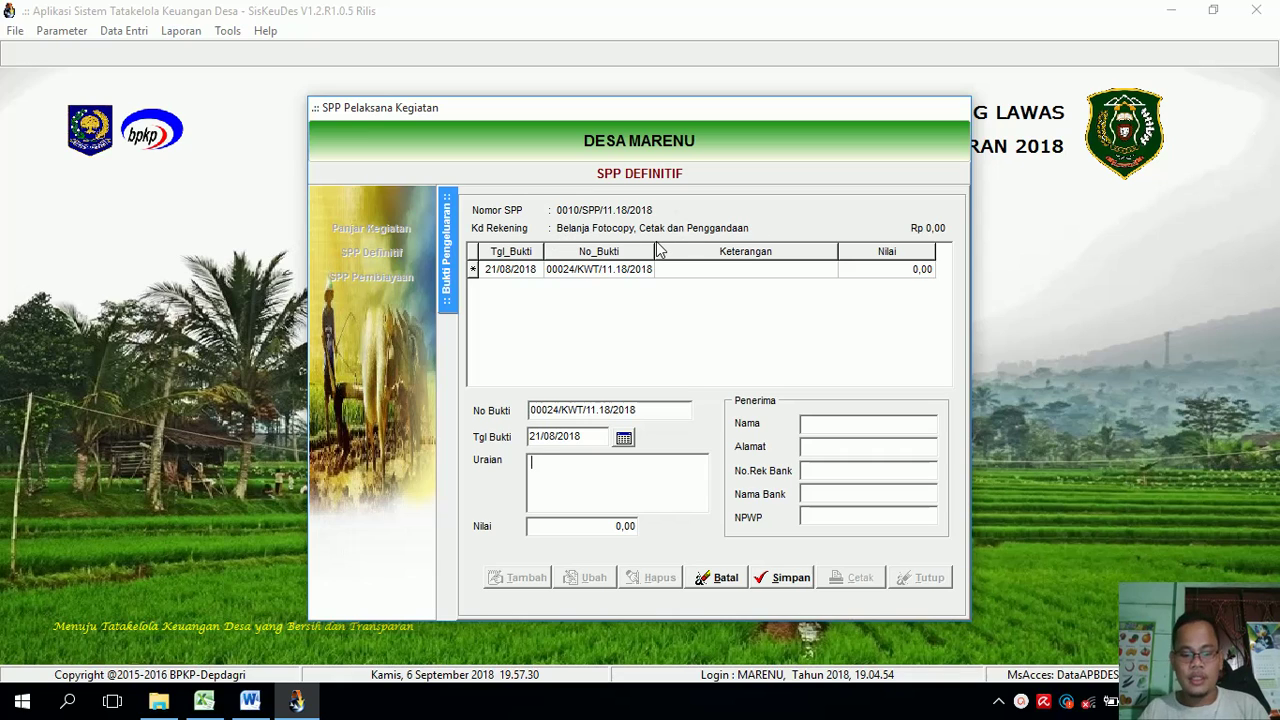
{"action": "type", "text": "Belanja Fotocopy, cetal"}
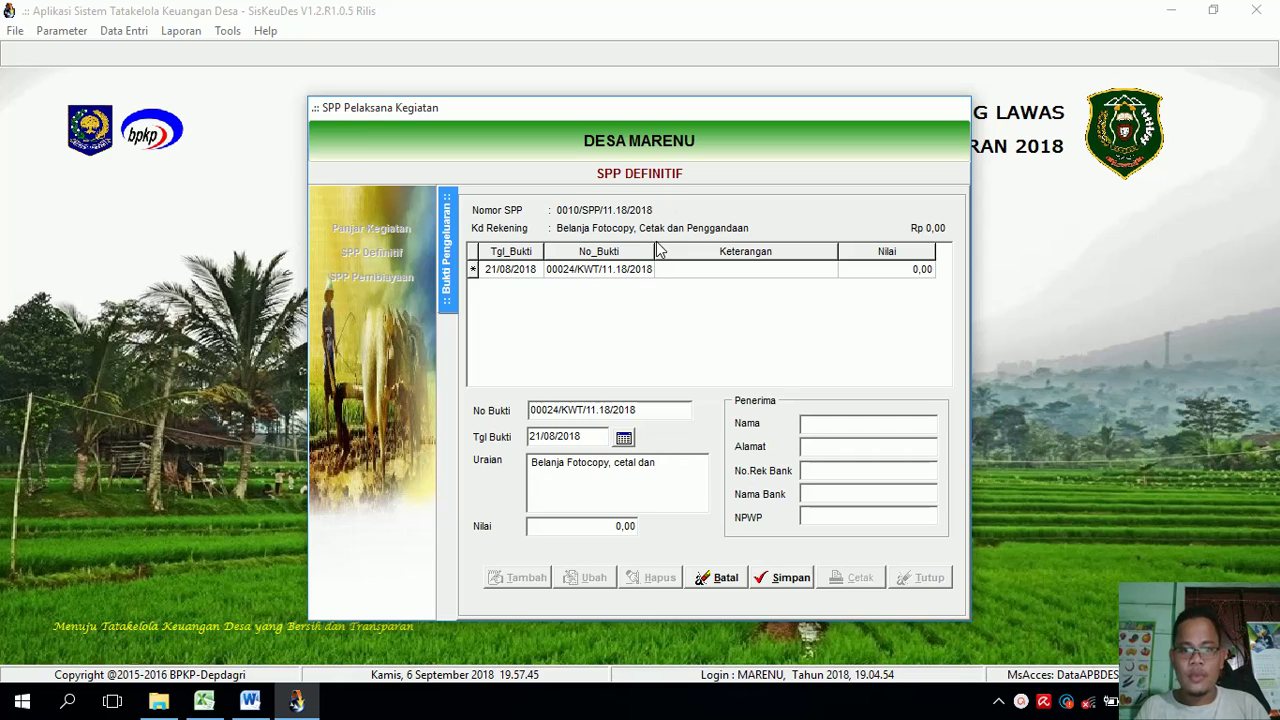
{"action": "type", "text": "daa"}
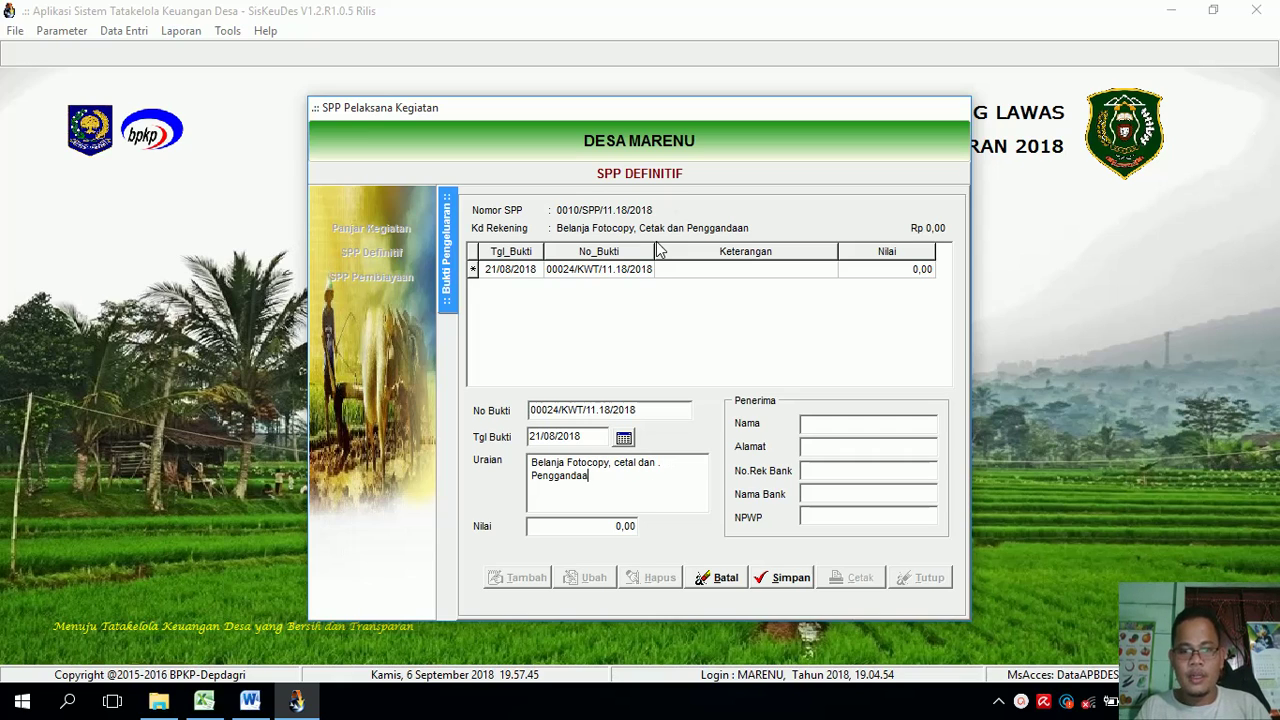
{"action": "type", "text": "n"}
{"action": "key", "text": "Tab"}
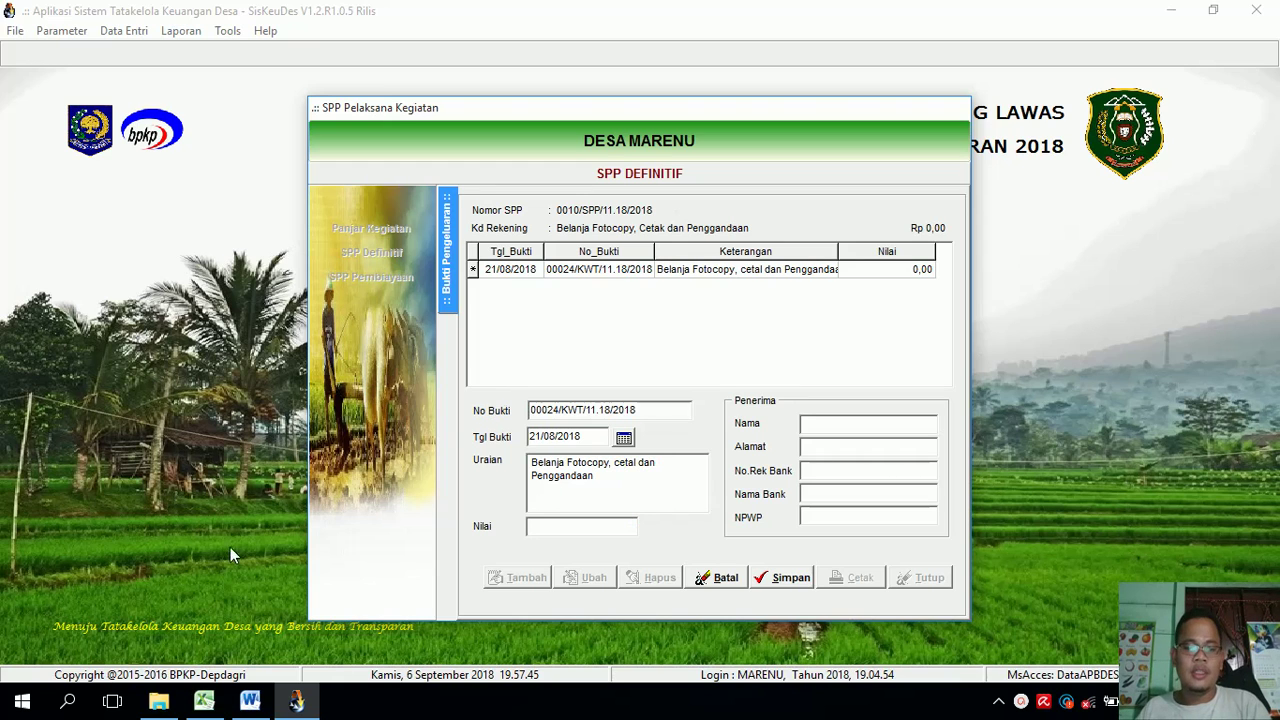
- Look up the PAUD photocopy and printing amount in Excel, and set the Nilai of the Bukti Pengeluaran to 1249100 in SisKeuDes
{"action": "left_click", "coordinate": [204, 701]}
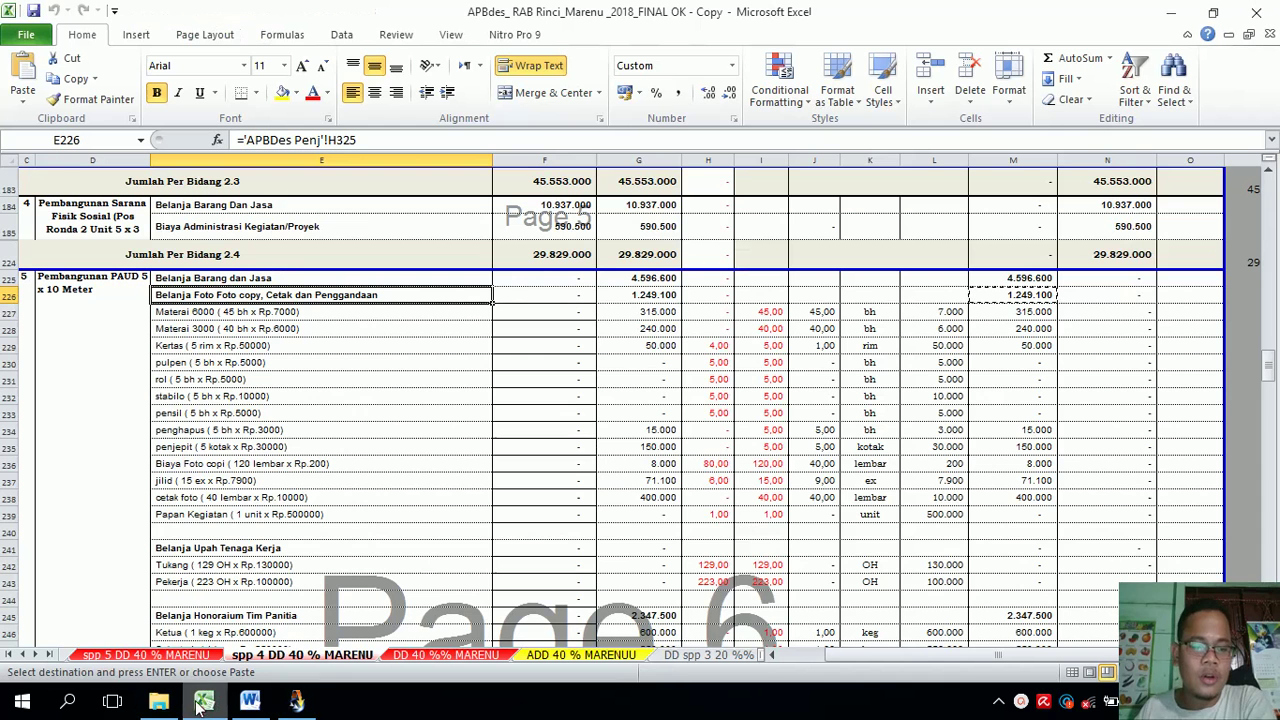
{"action": "left_click", "coordinate": [1040, 294]}
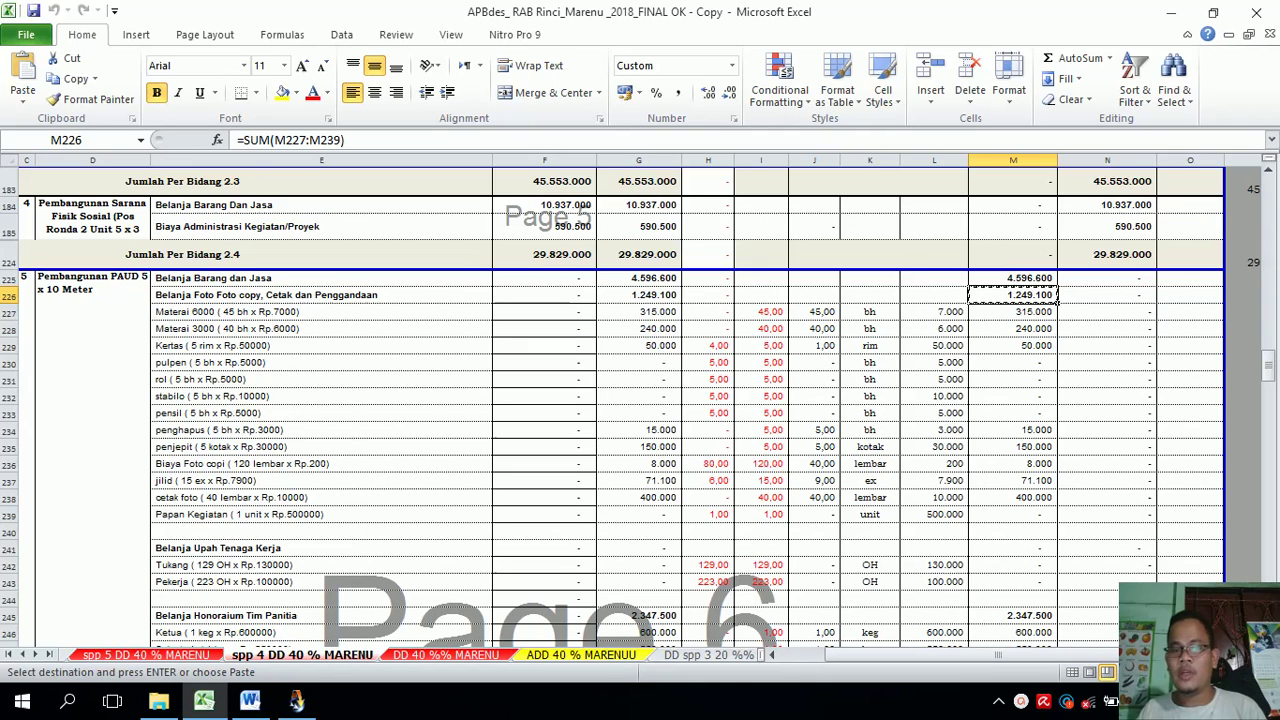
{"action": "left_click", "coordinate": [297, 700]}
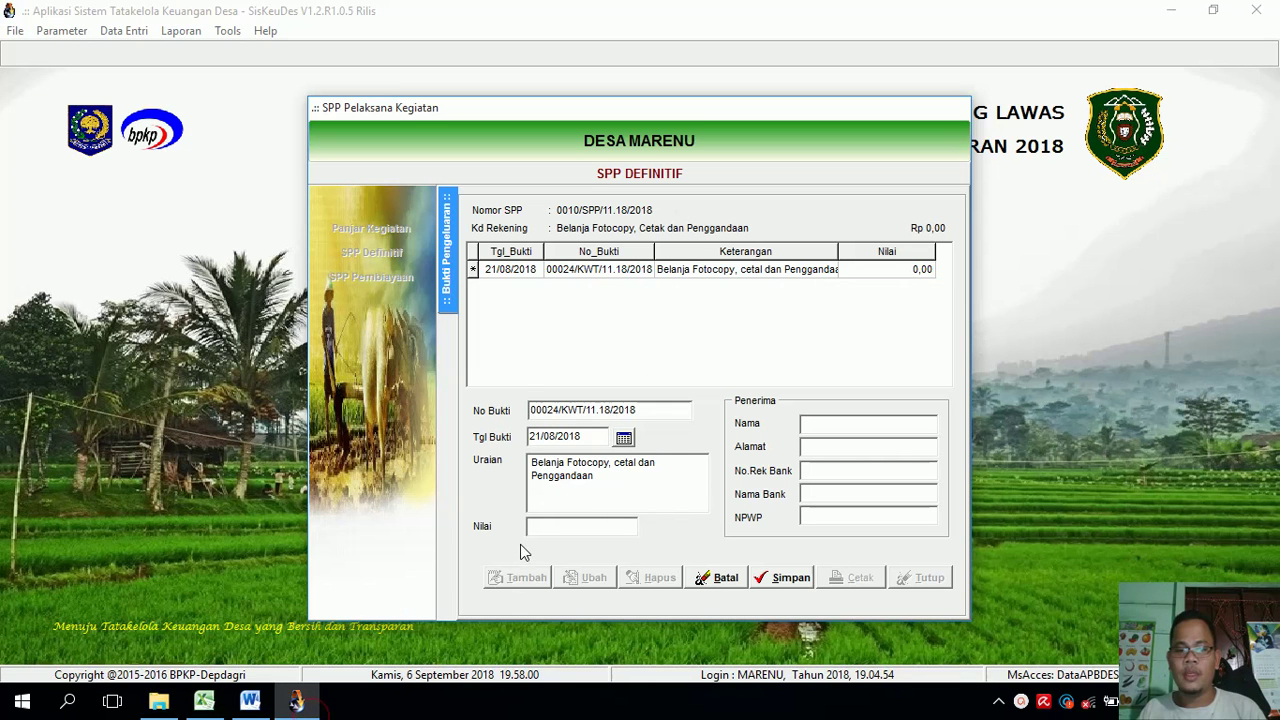
{"action": "type", "text": "1.249.100"}
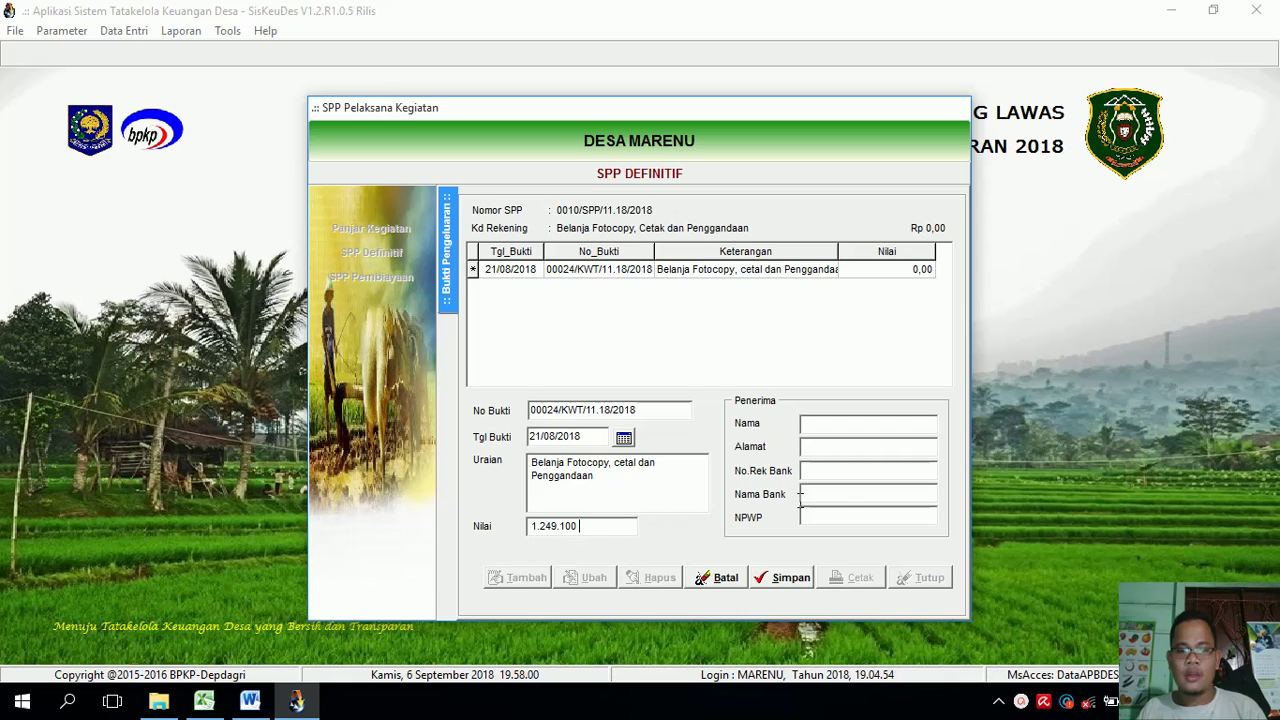
{"action": "left_click", "coordinate": [862, 428]}
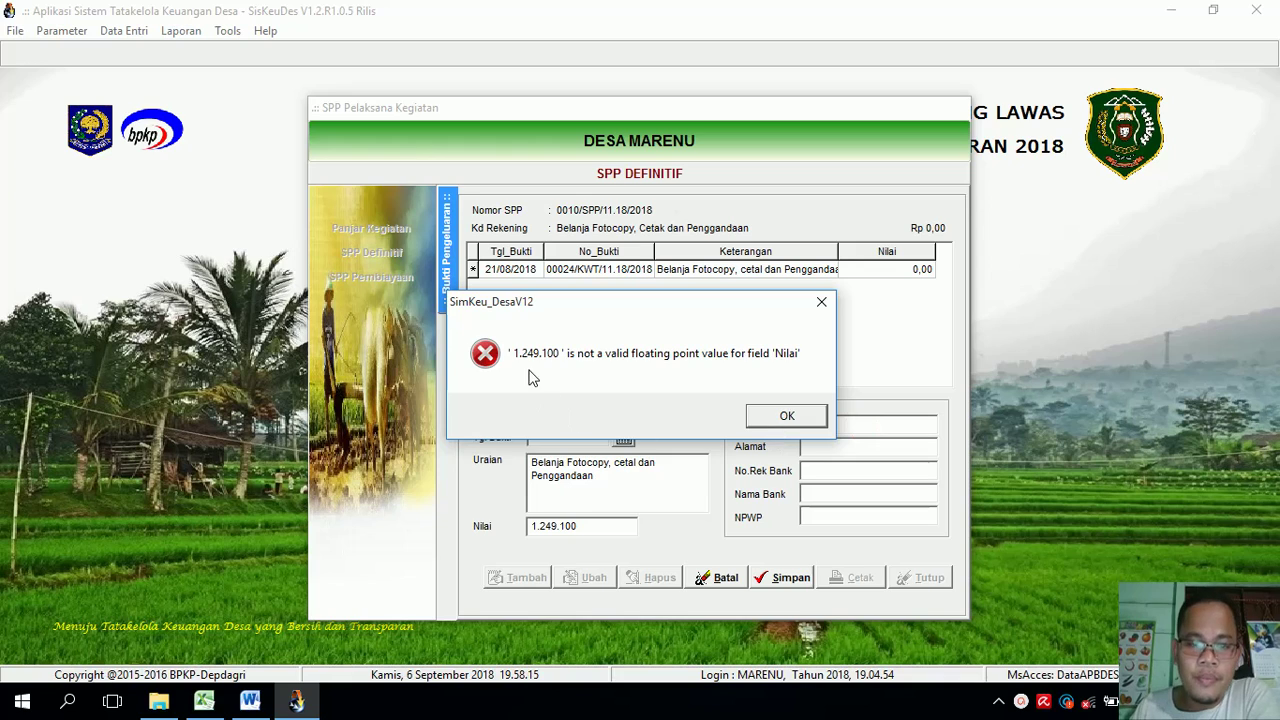
{"action": "left_click", "coordinate": [787, 418]}
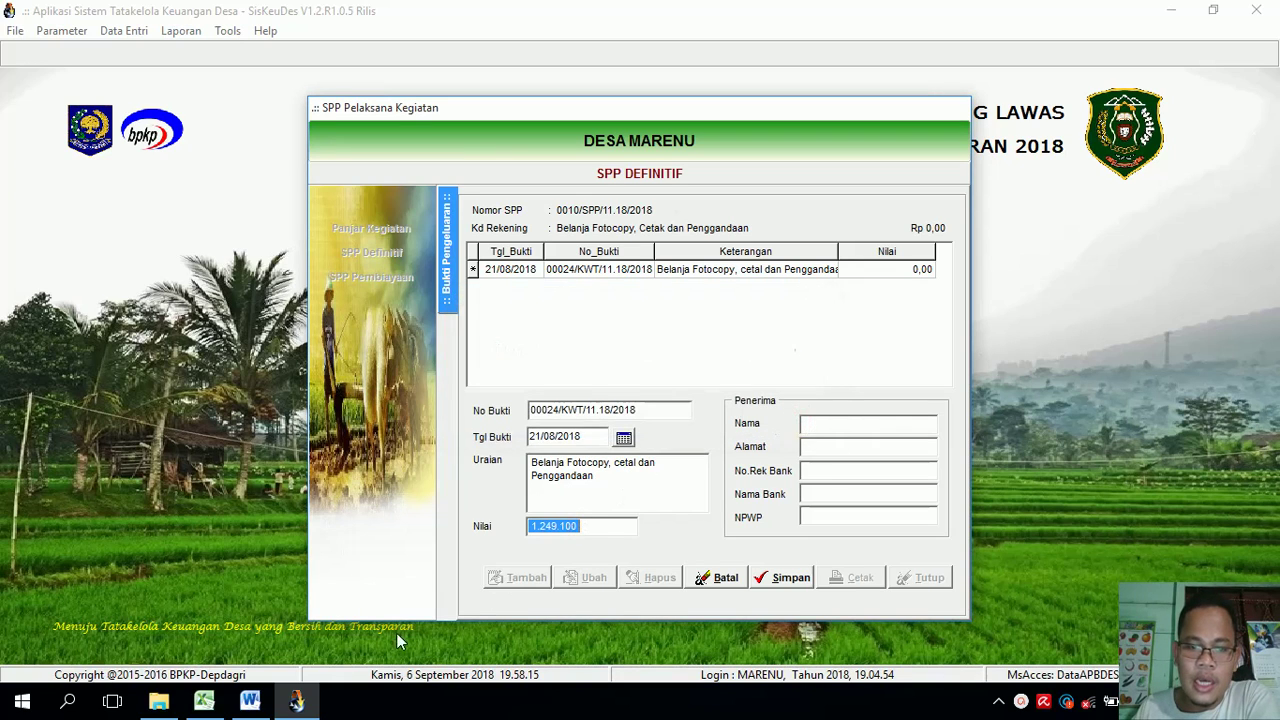
{"action": "left_click", "coordinate": [539, 527]}
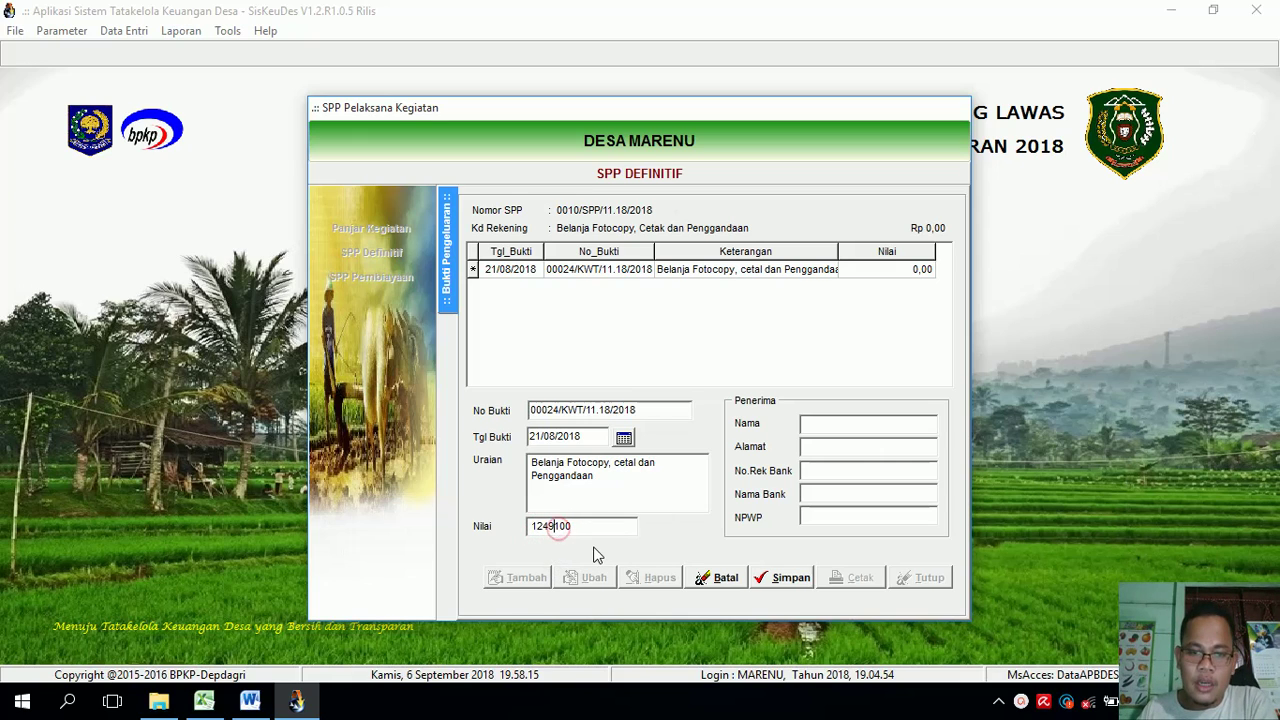
- Fill in the Penerima's name and address, and enter "-" for No.Rek Bank, Nama Bank and NPWP
{"action": "left_click", "coordinate": [859, 422]}
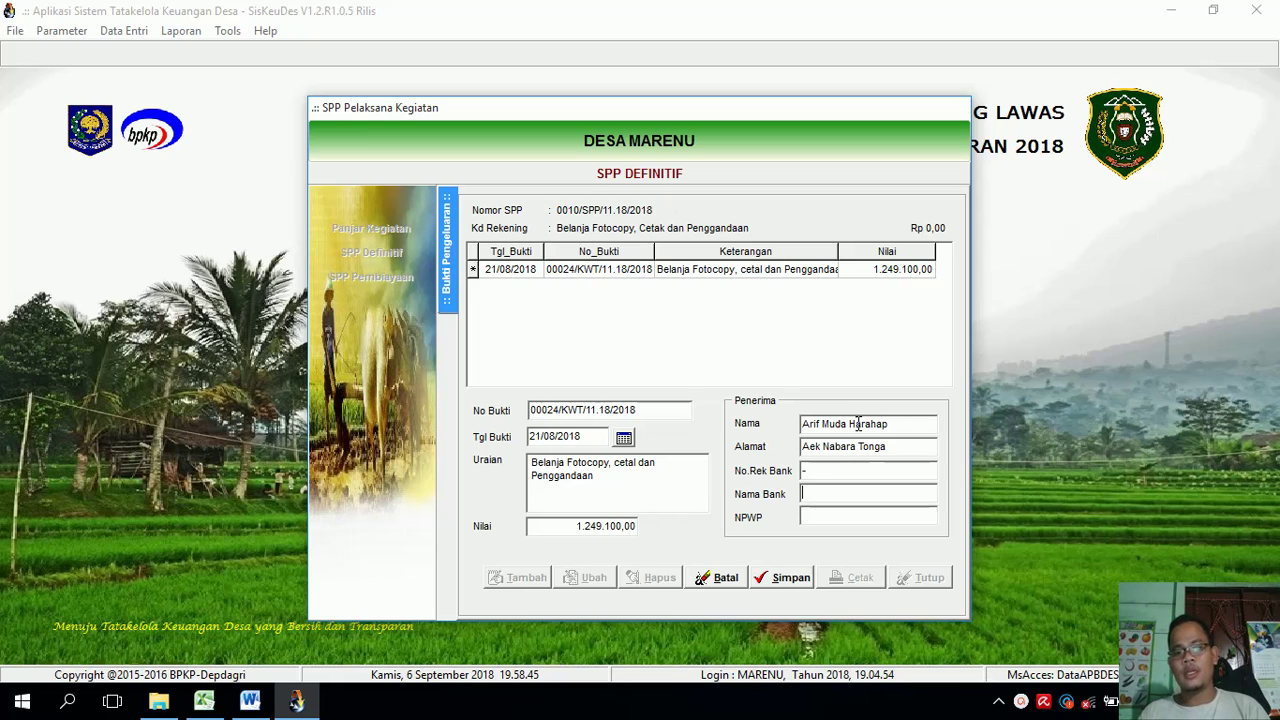
{"action": "key", "text": "Tab"}
{"action": "type", "text": "-"}
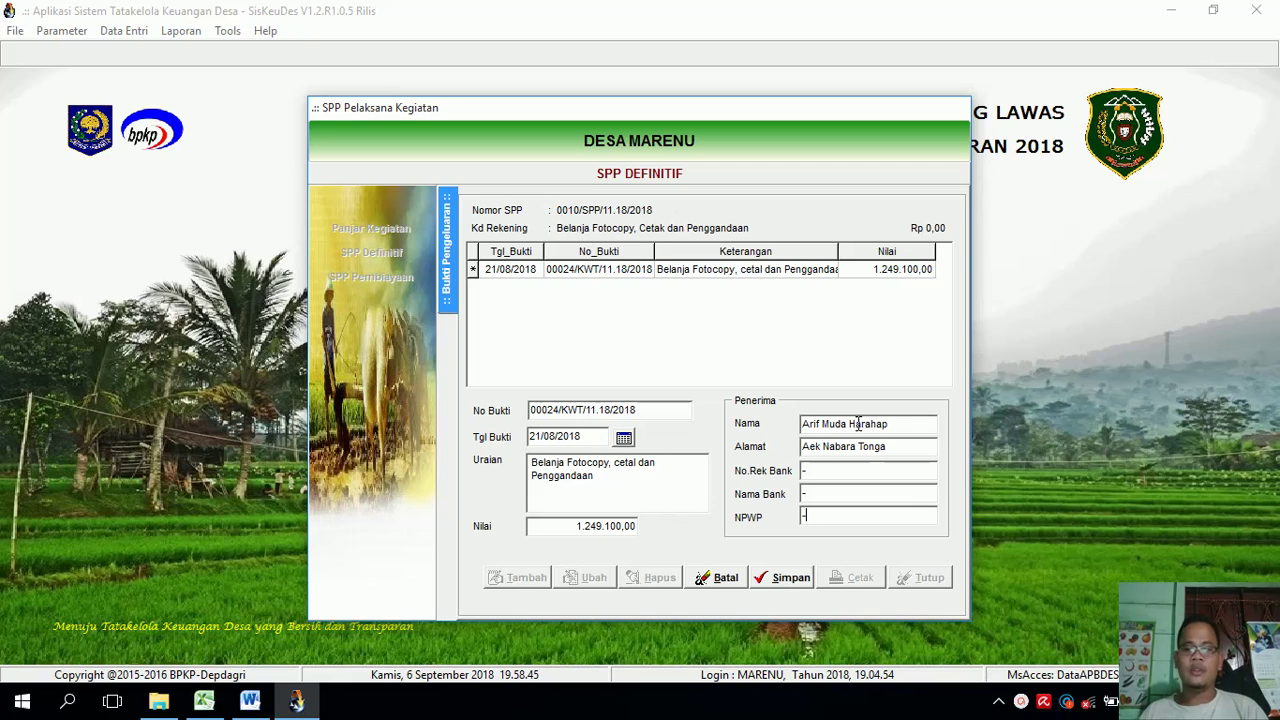
- Save the Bukti Pengeluaran and add a Potongan entry to it with code 7.1.1.01., Potongan Pajak PPN Pusat
{"action": "left_click", "coordinate": [790, 580]}
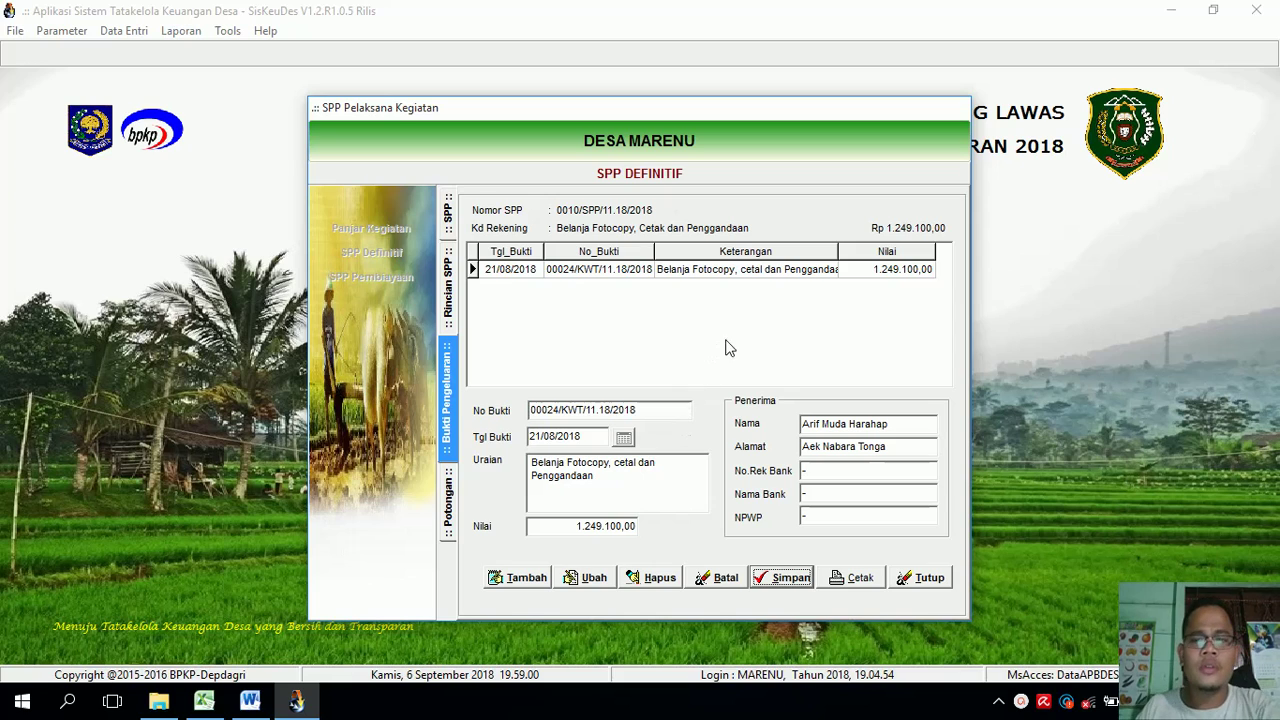
{"action": "double_click", "coordinate": [735, 274]}
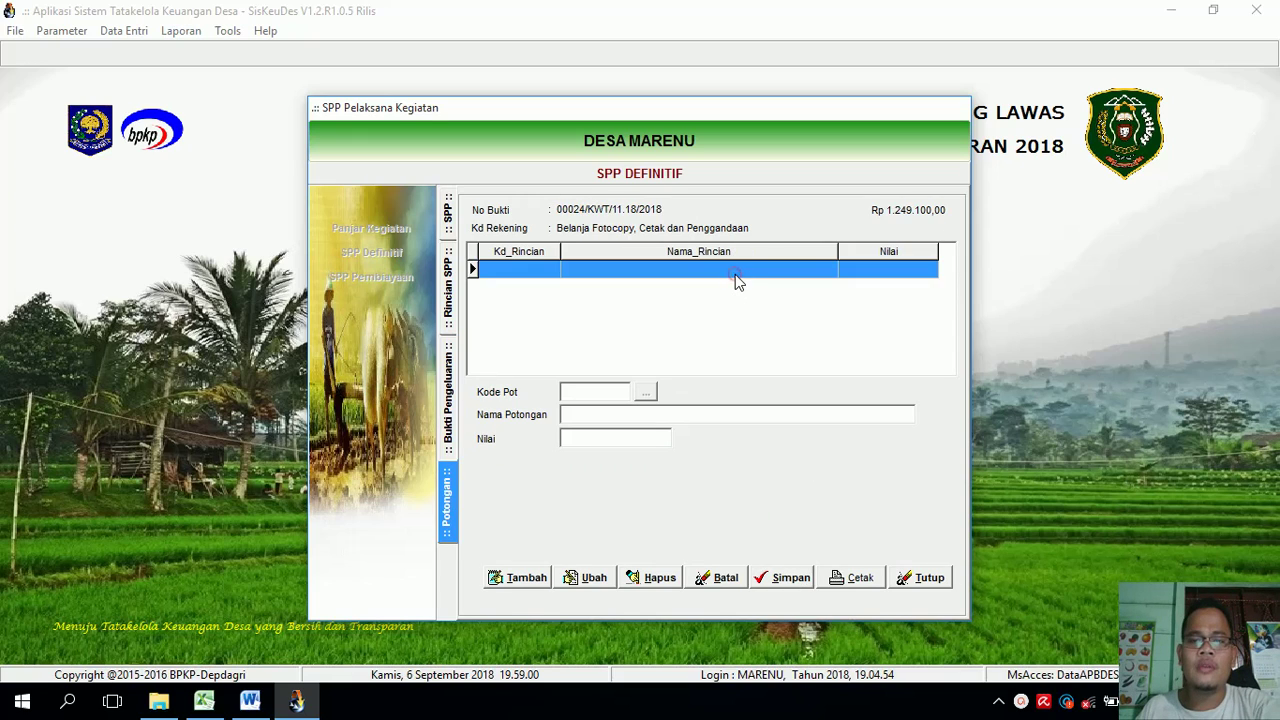
{"action": "left_click", "coordinate": [528, 579]}
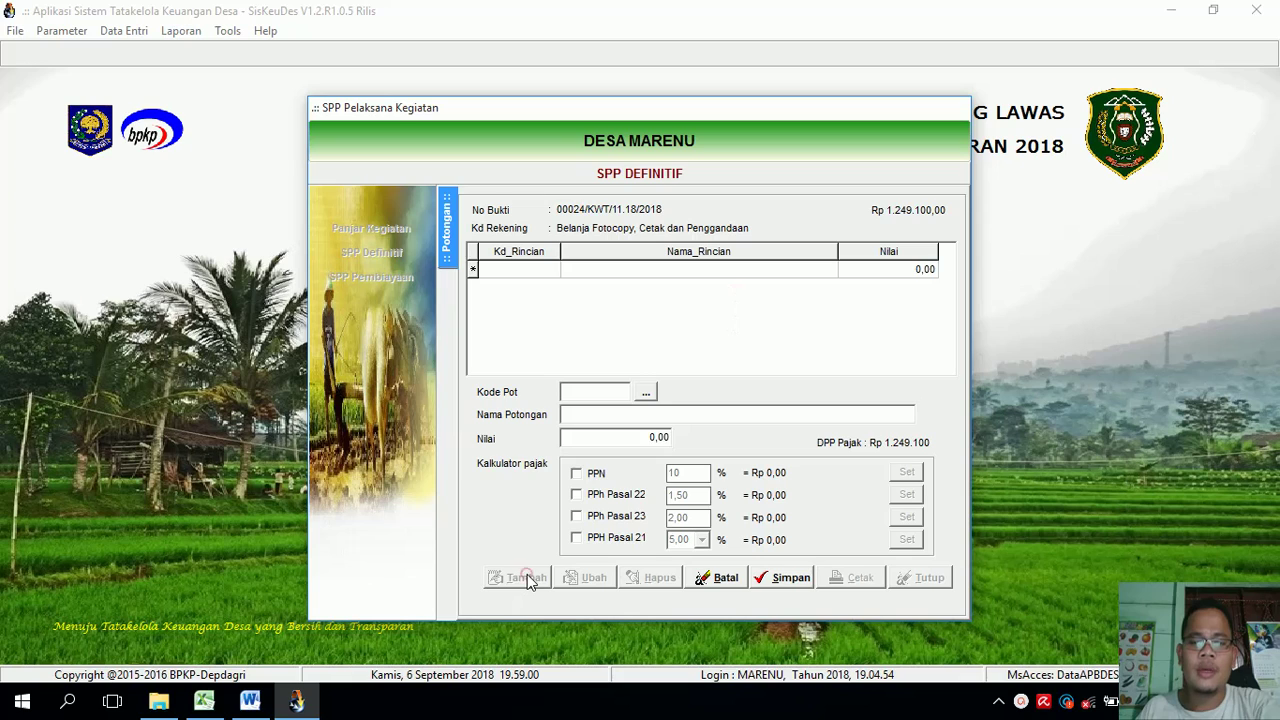
{"action": "left_click", "coordinate": [648, 395]}
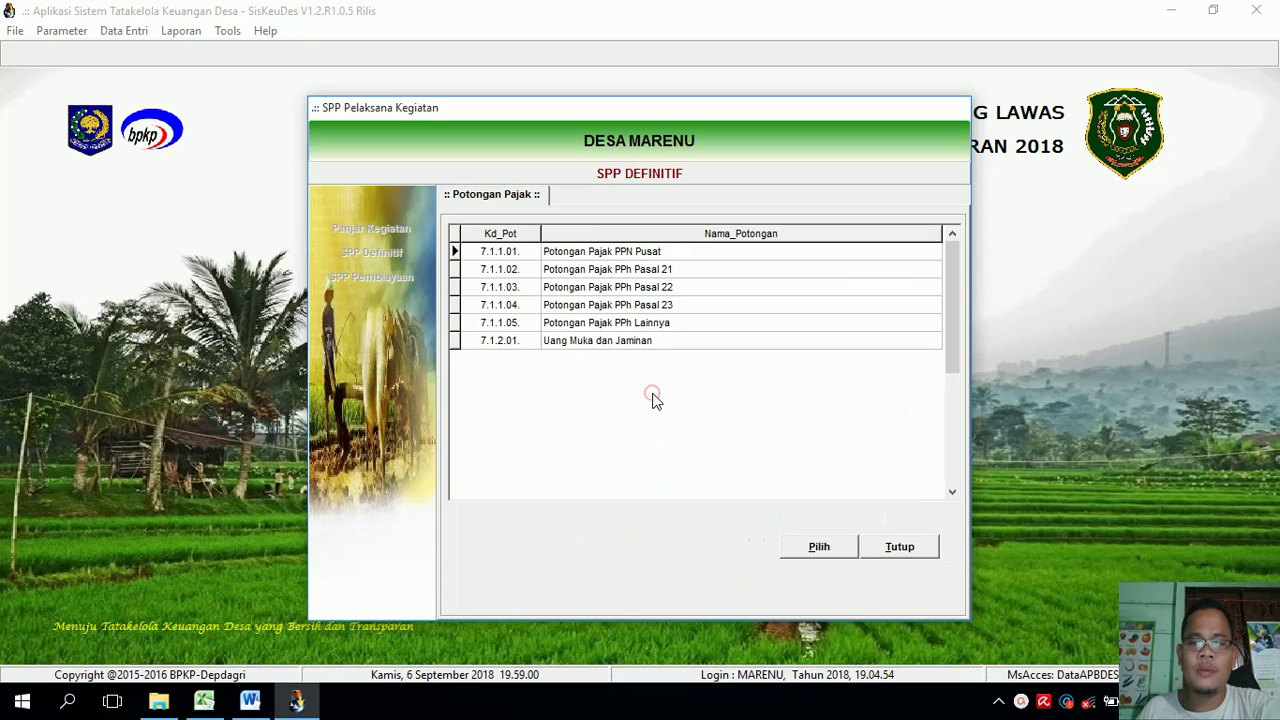
{"action": "left_click", "coordinate": [634, 254]}
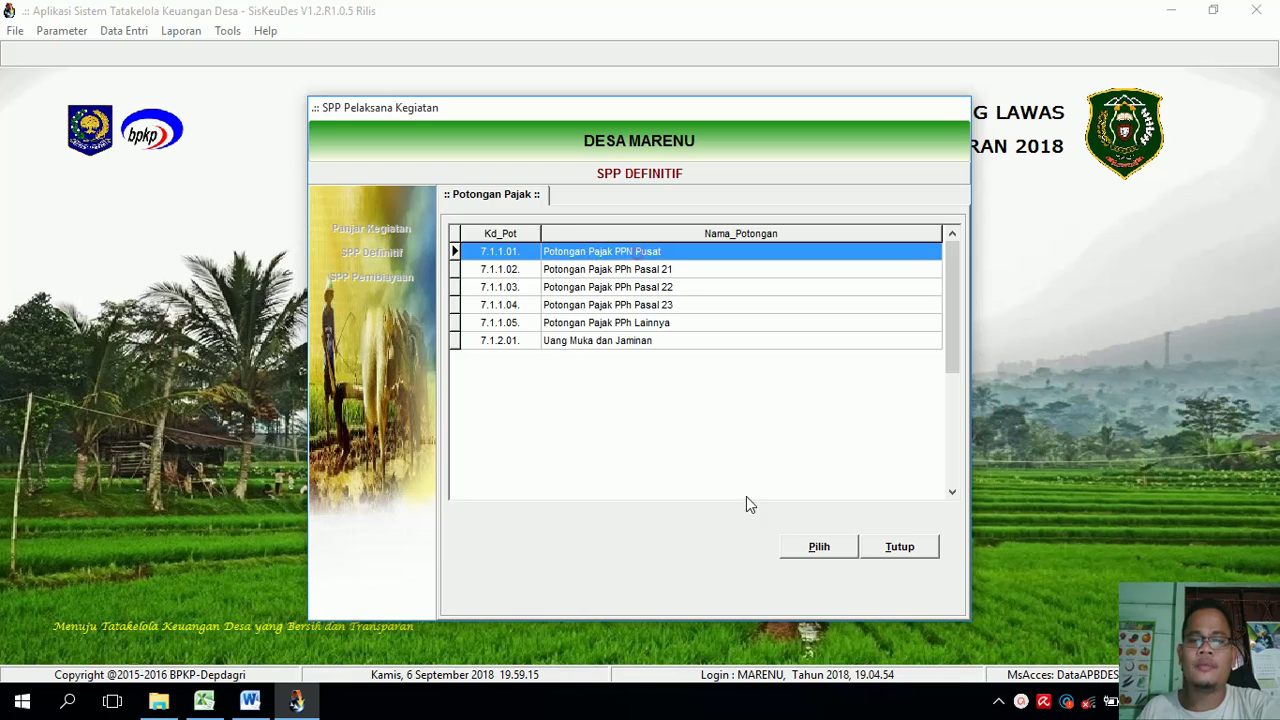
{"action": "left_click", "coordinate": [806, 553]}
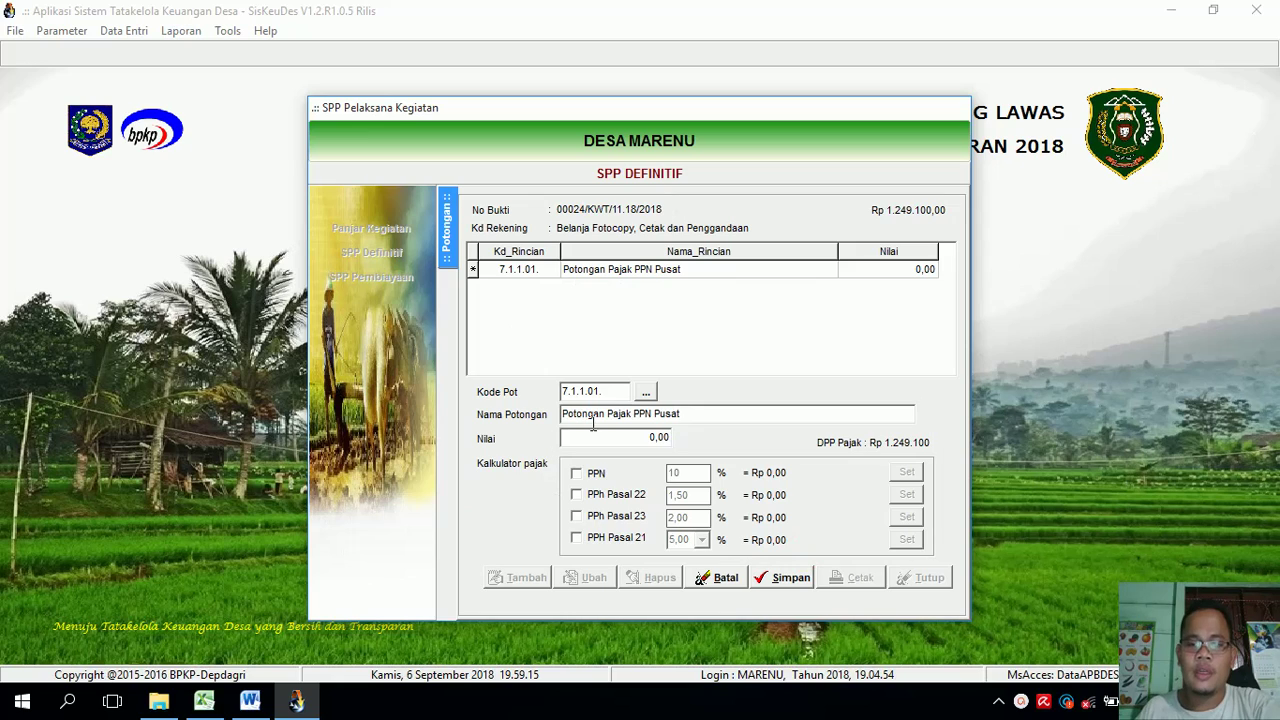
- Calculate the PPN at 10%, set it as the deduction's Nilai, and save the deduction
{"action": "left_click", "coordinate": [578, 482]}
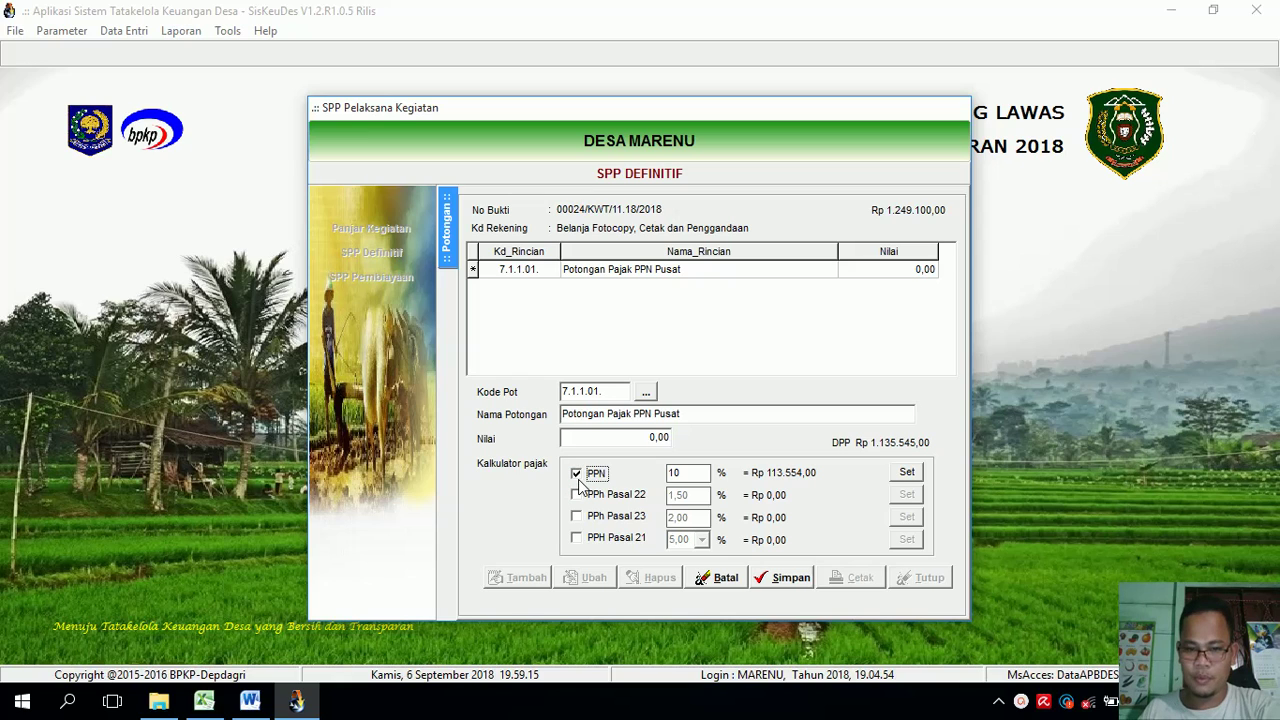
{"action": "left_click", "coordinate": [907, 474]}
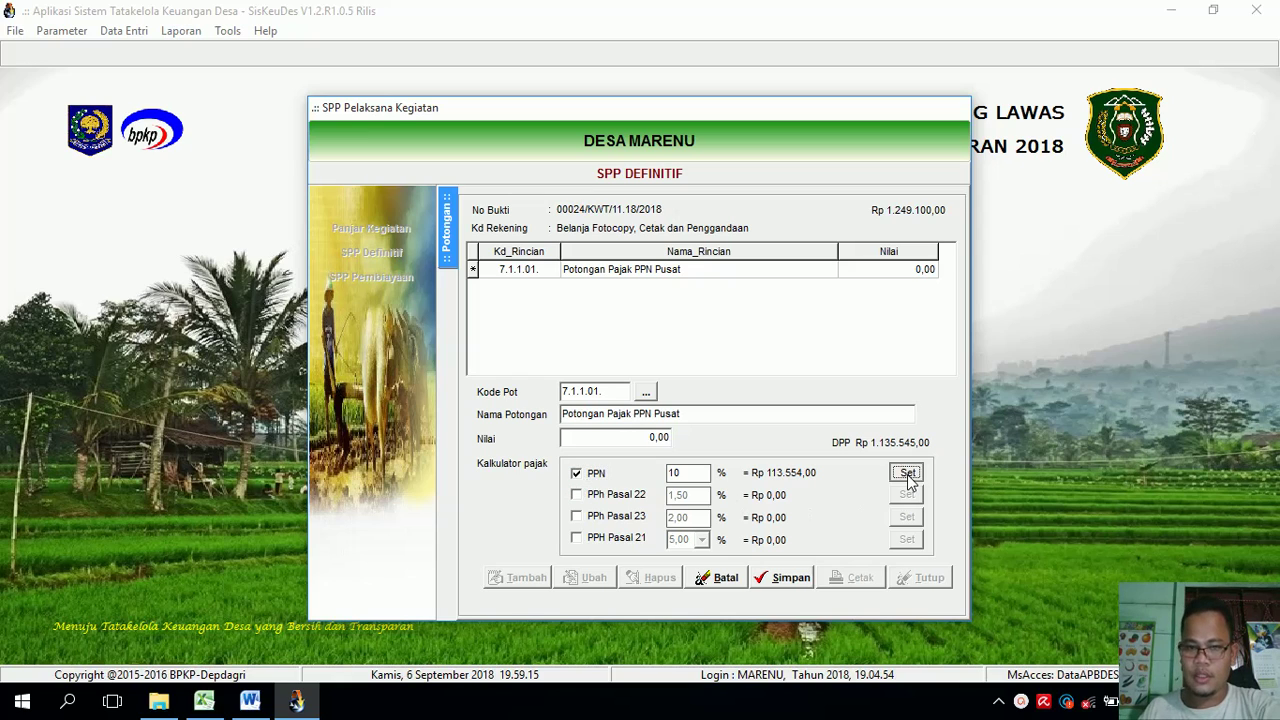
{"action": "left_click", "coordinate": [784, 584]}
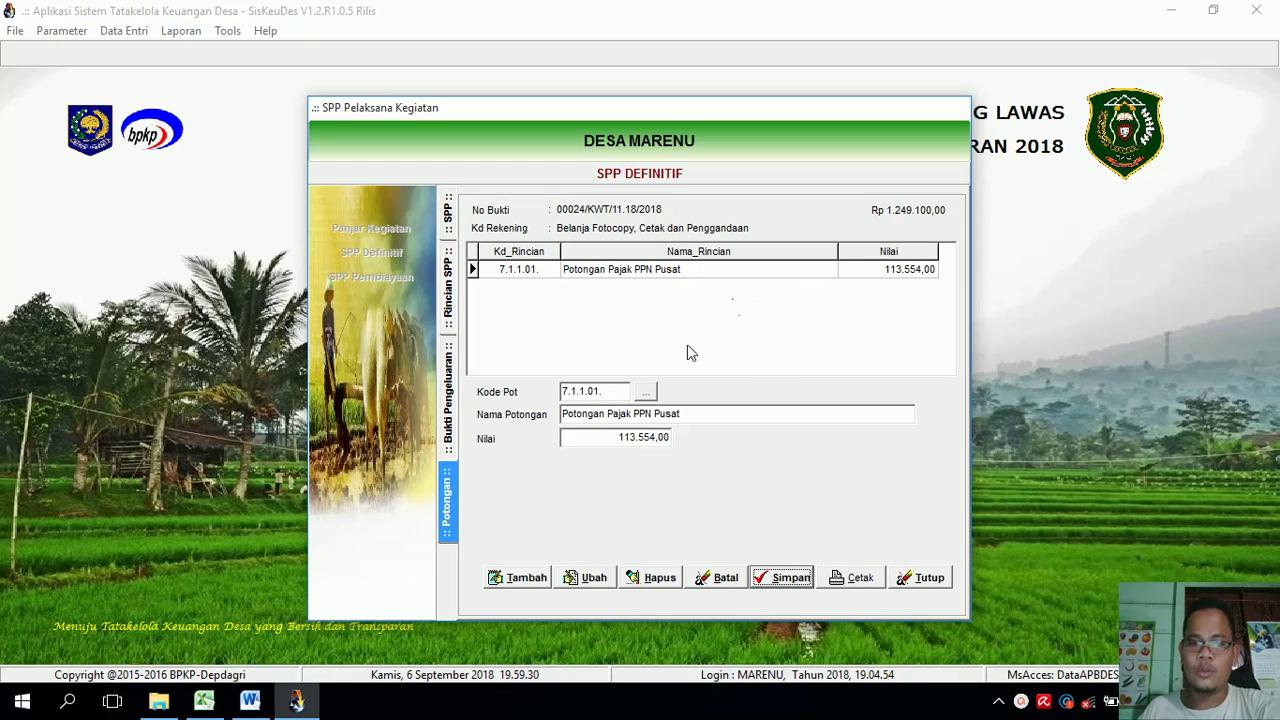
{"action": "left_click", "coordinate": [525, 580]}
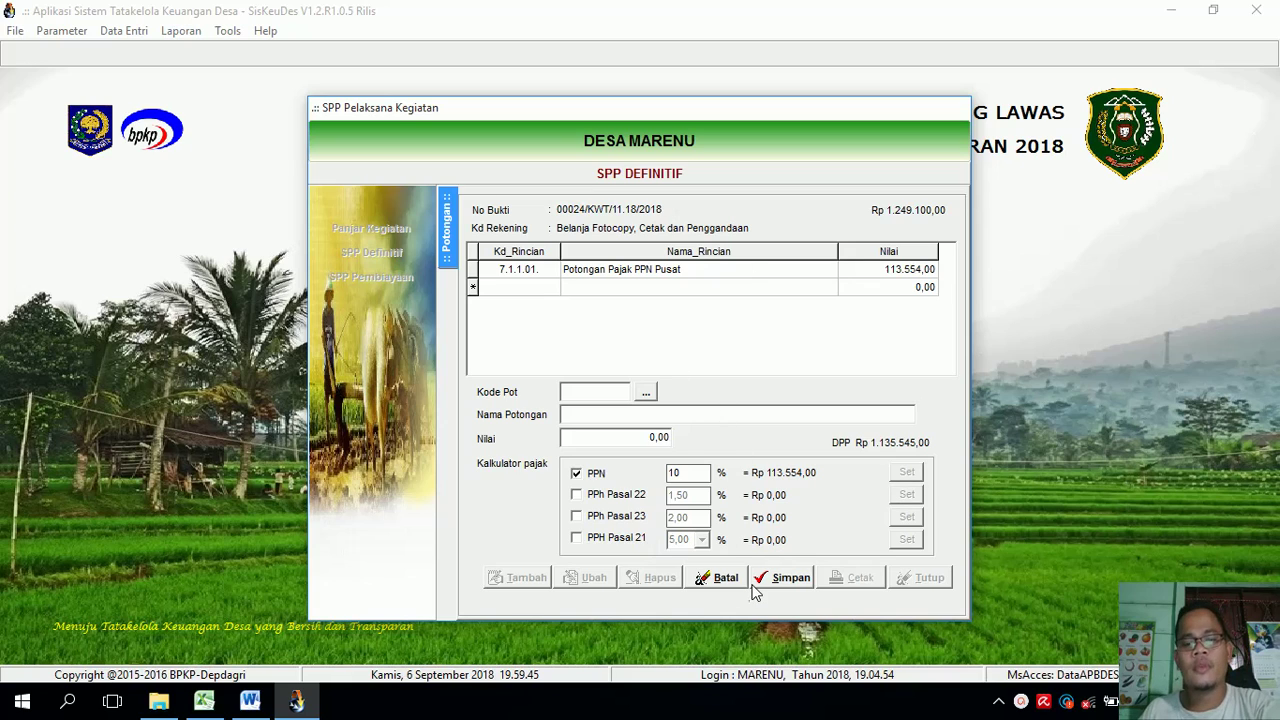
{"action": "left_click", "coordinate": [715, 584]}
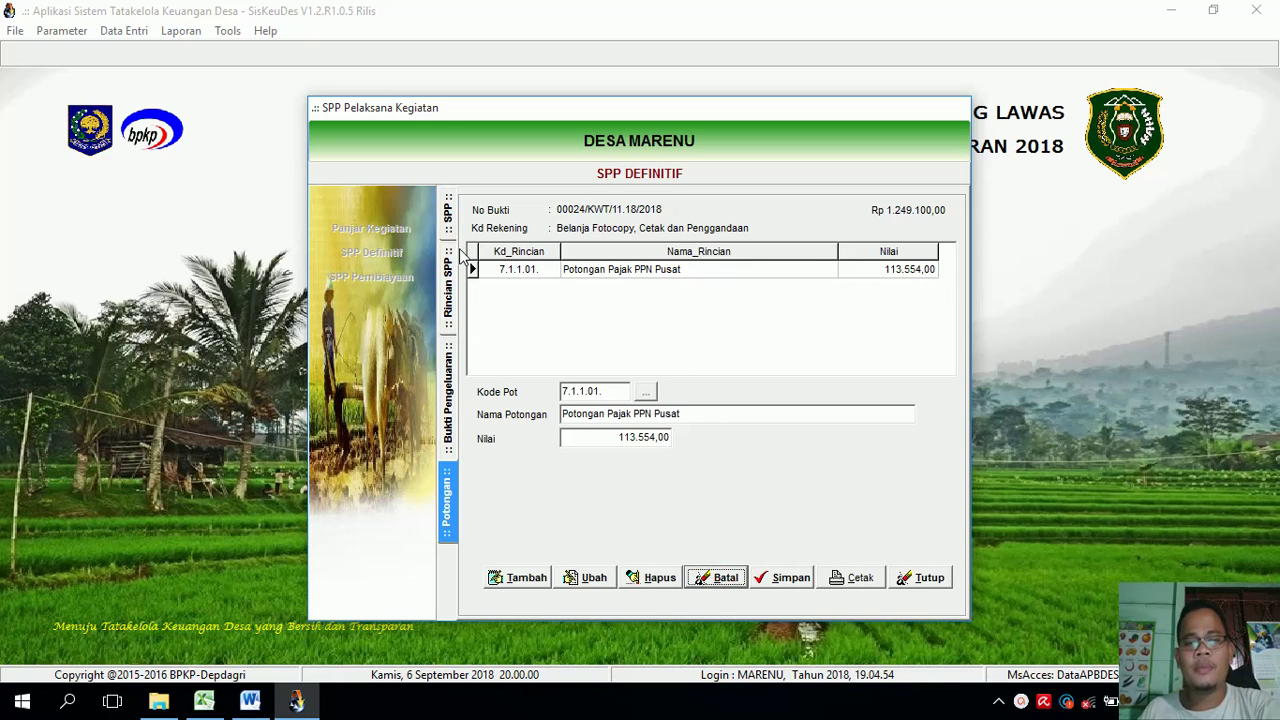
- Return to the SPP list and preview the SPP-1 cover letter of the PAUD SPP
{"action": "left_click", "coordinate": [450, 216]}
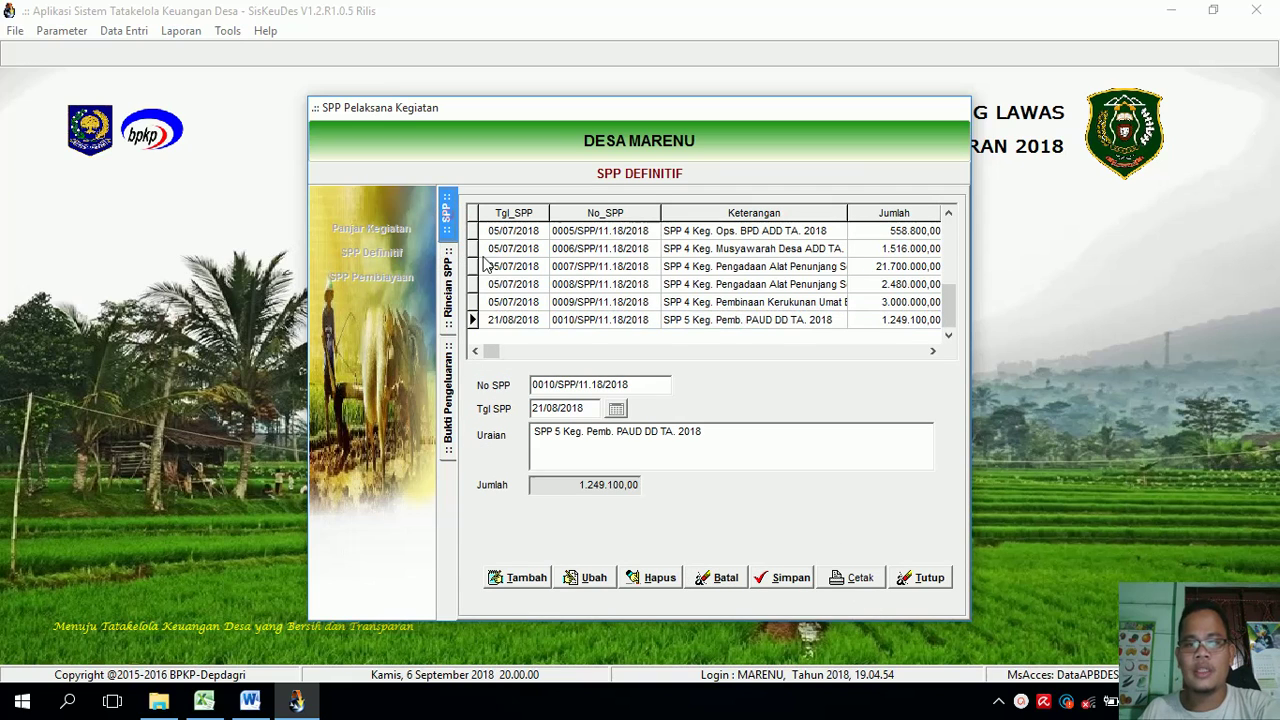
{"action": "left_click", "coordinate": [850, 580]}
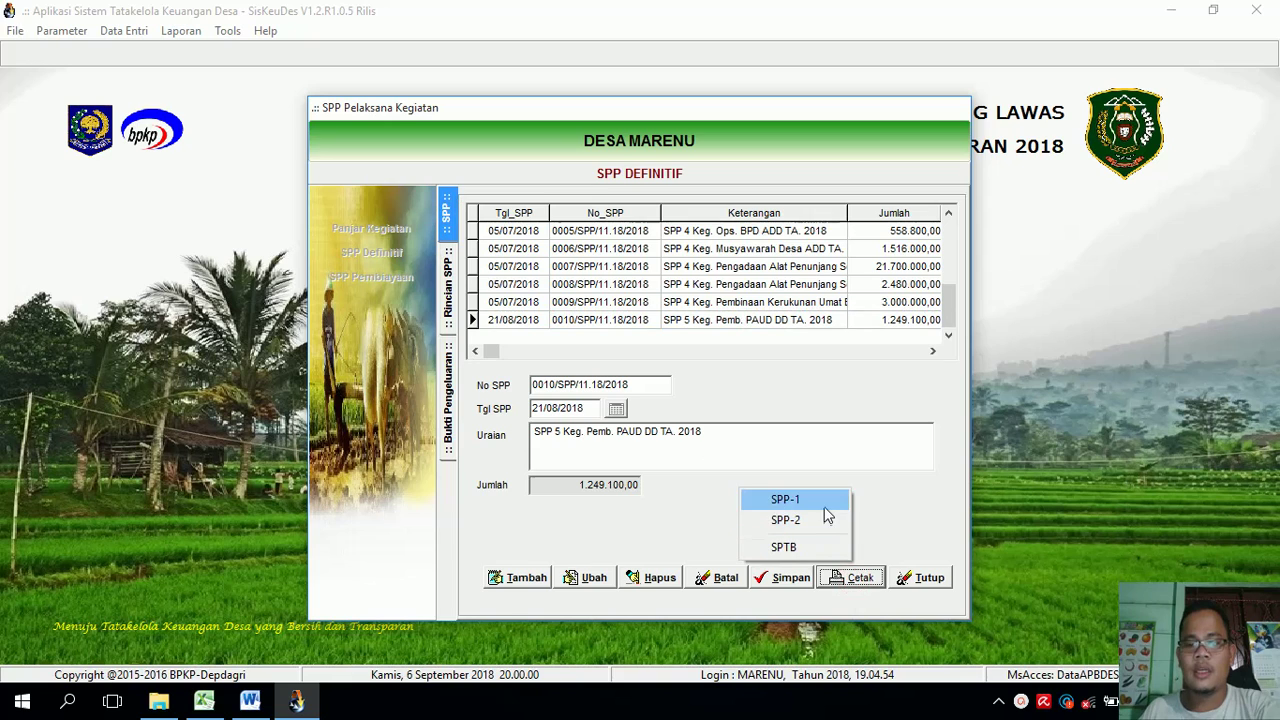
{"action": "left_click", "coordinate": [826, 500]}
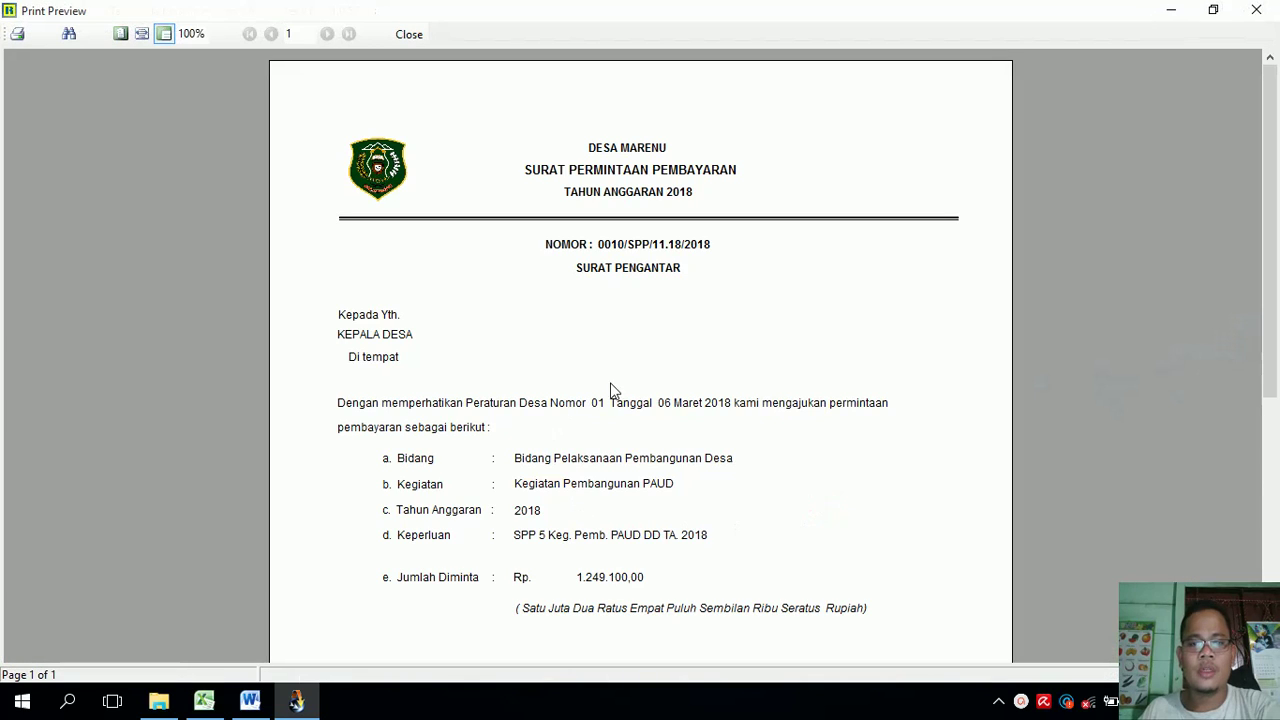
{"action": "scroll", "coordinate": [637, 371], "scroll_direction": "down", "scroll_amount": 5}
{"action": "scroll", "coordinate": [638, 373], "scroll_direction": "up", "scroll_amount": 4}
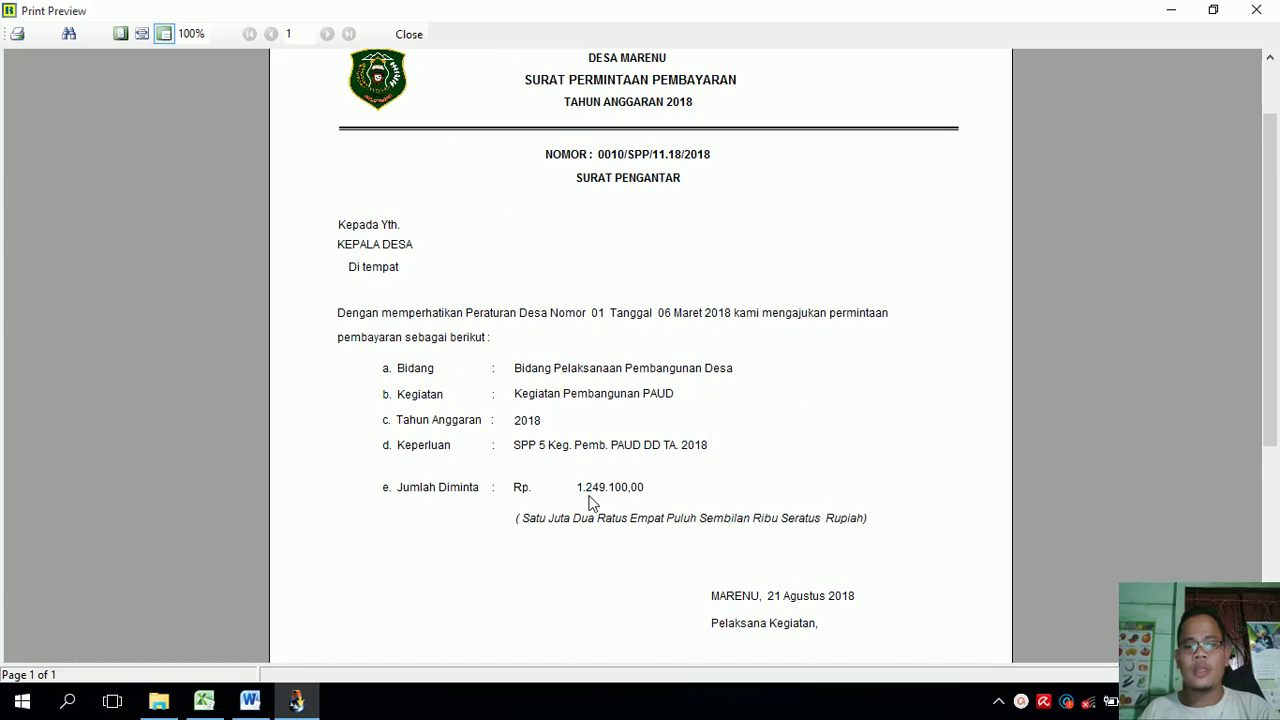
{"action": "key", "text": "Escape"}
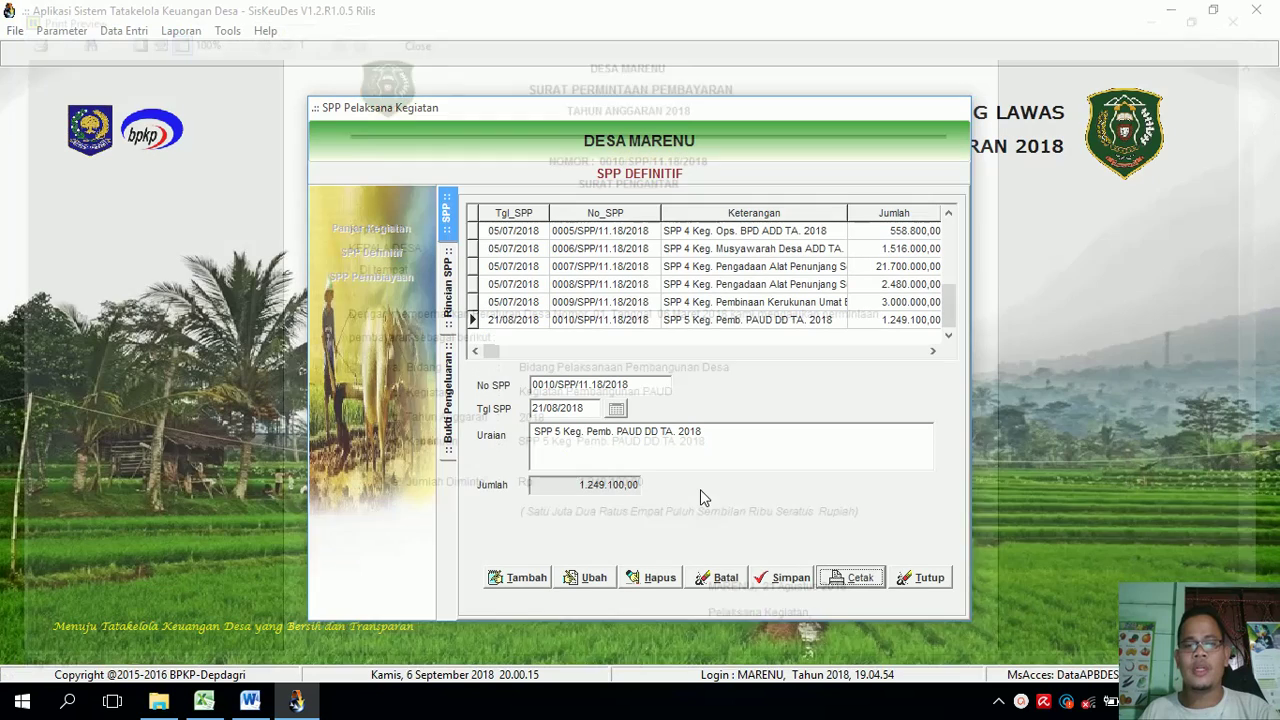
- Preview the SPP-2 funding breakdown of the PAUD SPP and review the amounts for each account
{"action": "left_click", "coordinate": [876, 578]}
{"action": "left_click", "coordinate": [812, 521]}
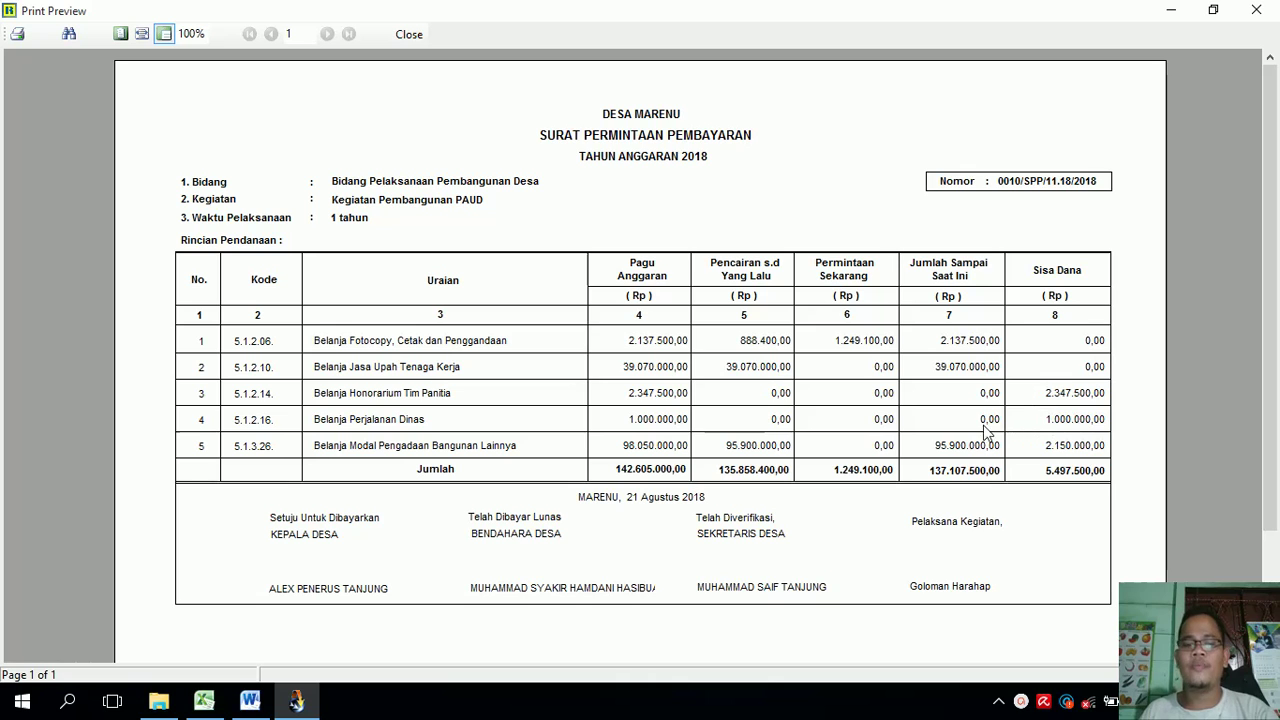
{"action": "key", "text": "Escape"}
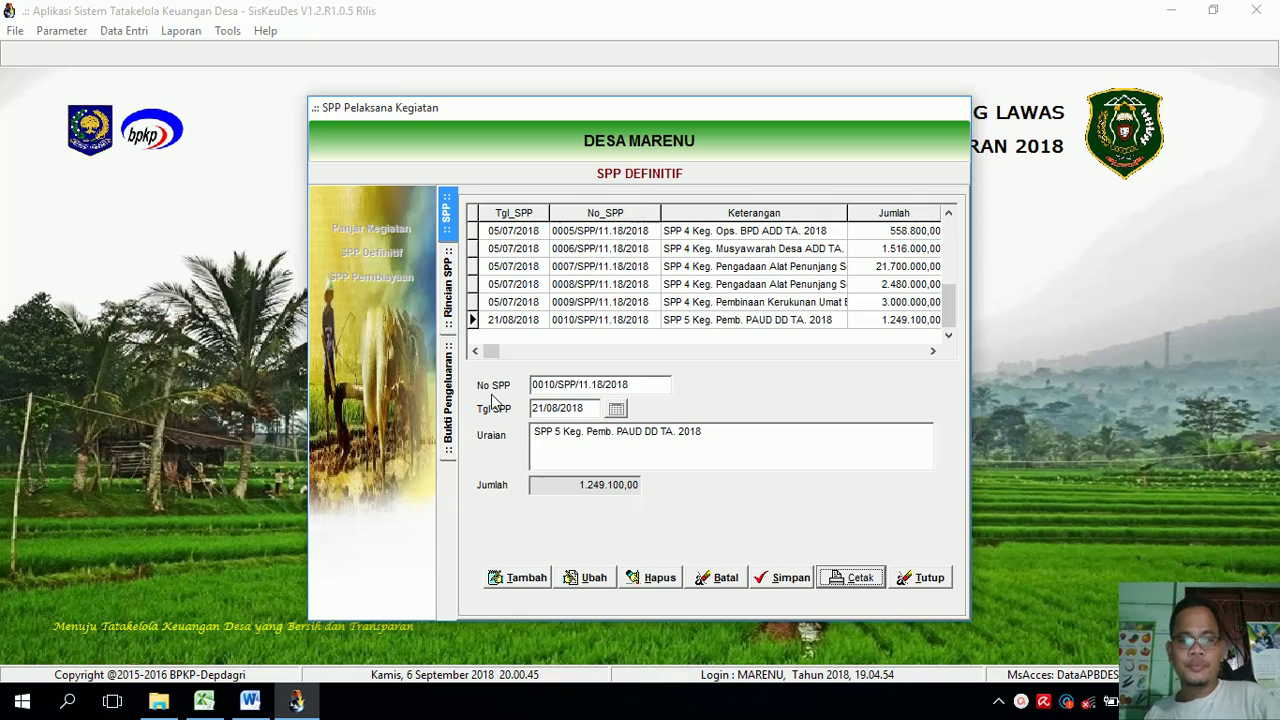
- Open the PAUD SPP's Rincian and preview the SPP-1 from there
{"action": "left_click", "coordinate": [452, 303]}
{"action": "left_click", "coordinate": [849, 575]}
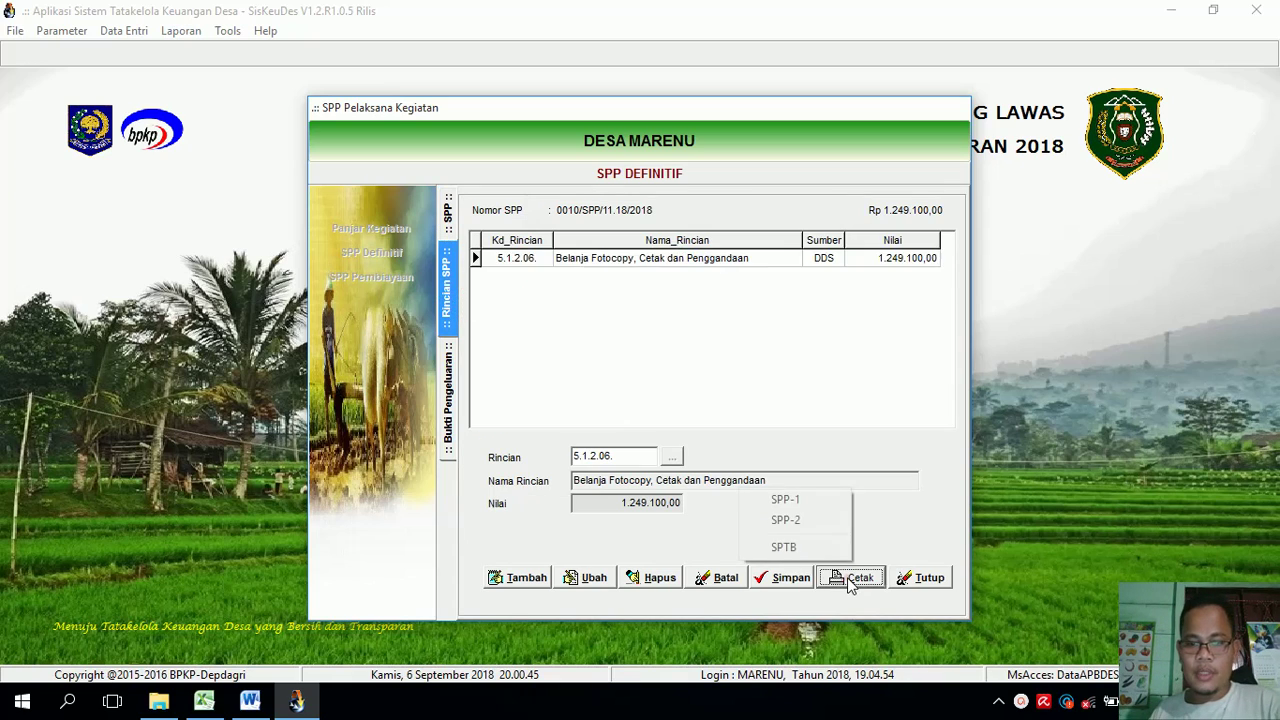
{"action": "left_click", "coordinate": [815, 500]}
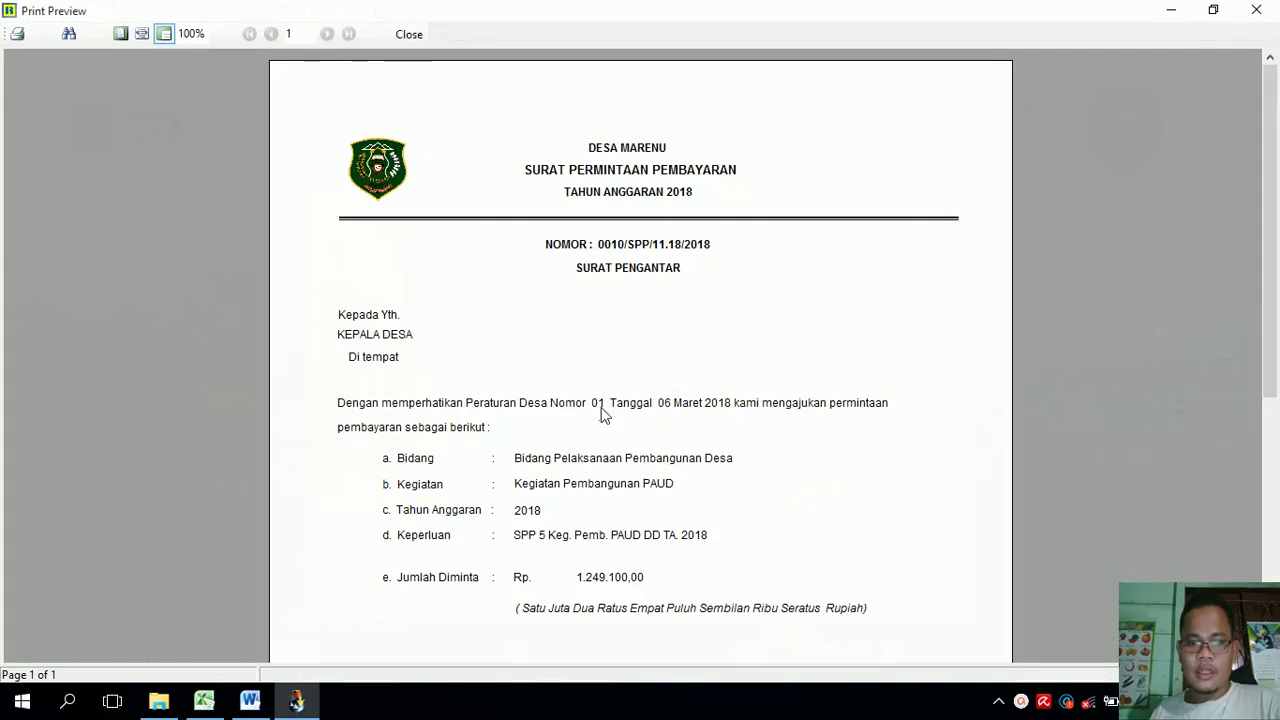
{"action": "key", "text": "Escape"}
- Open the Bukti Pengeluaran and preview its printed Kuitansi Pengeluaran with the tax deduction
{"action": "left_click", "coordinate": [448, 425]}
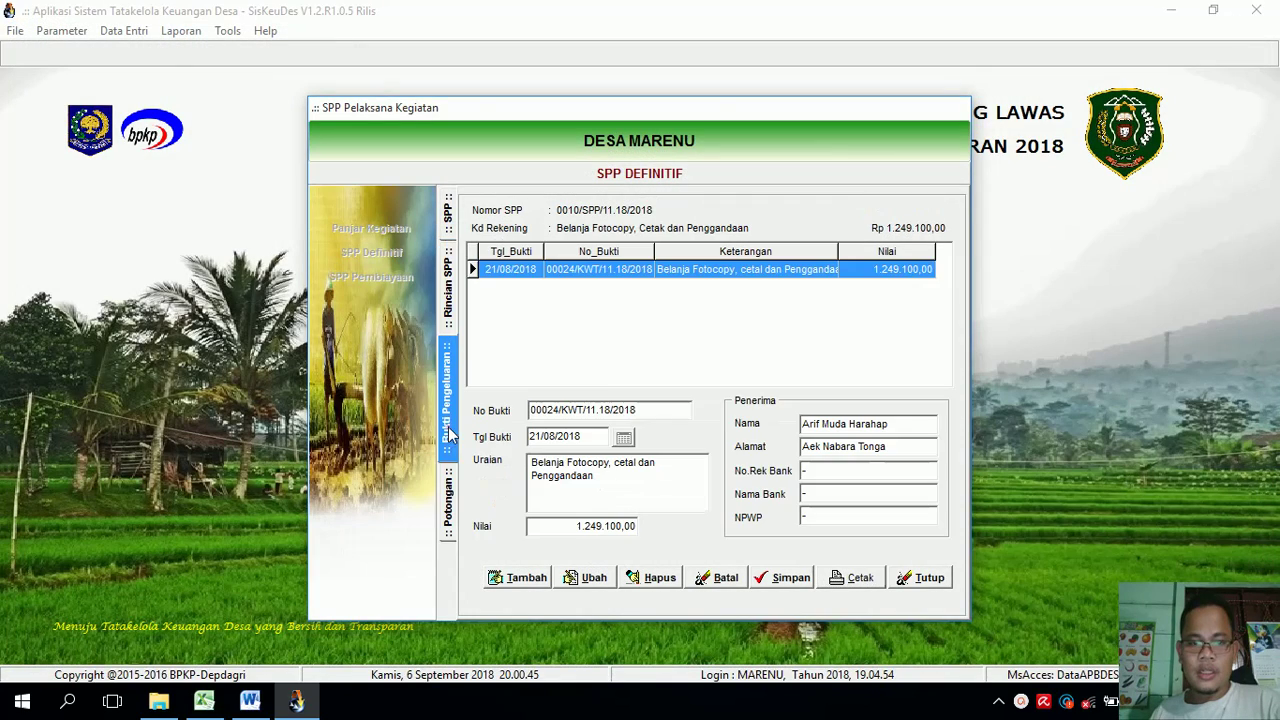
{"action": "left_click", "coordinate": [857, 589]}
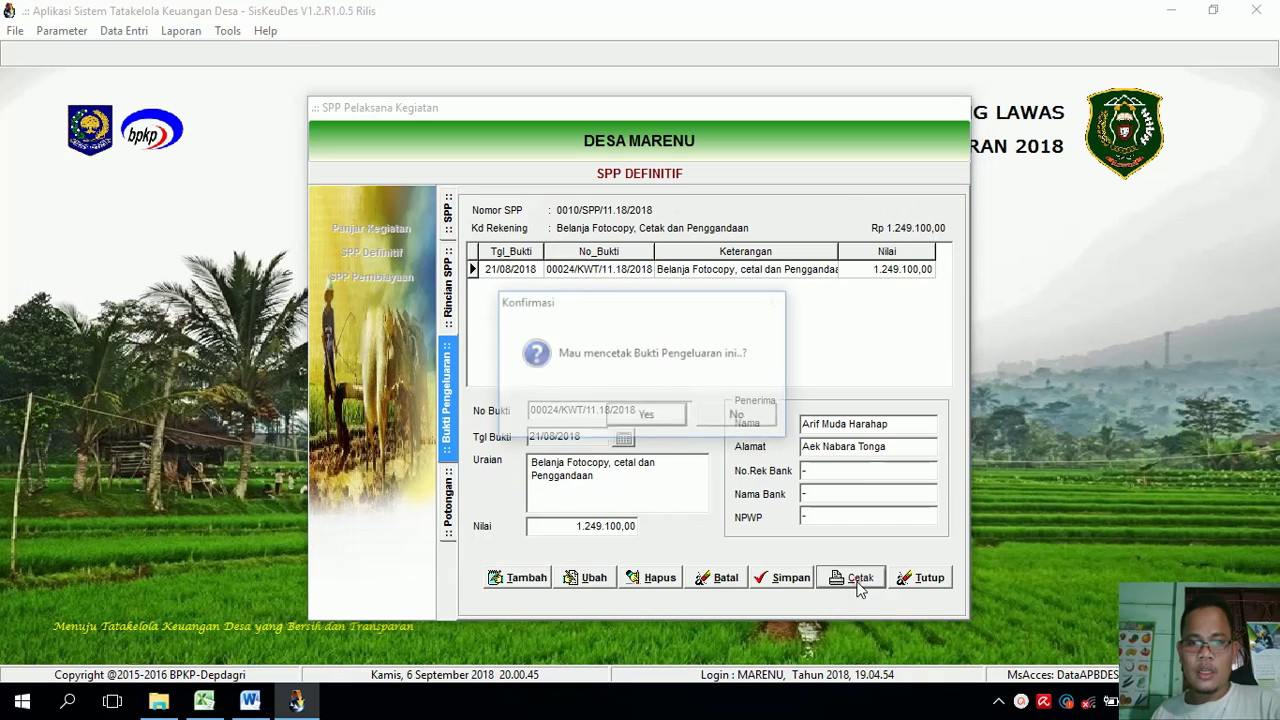
{"action": "left_click", "coordinate": [635, 420]}
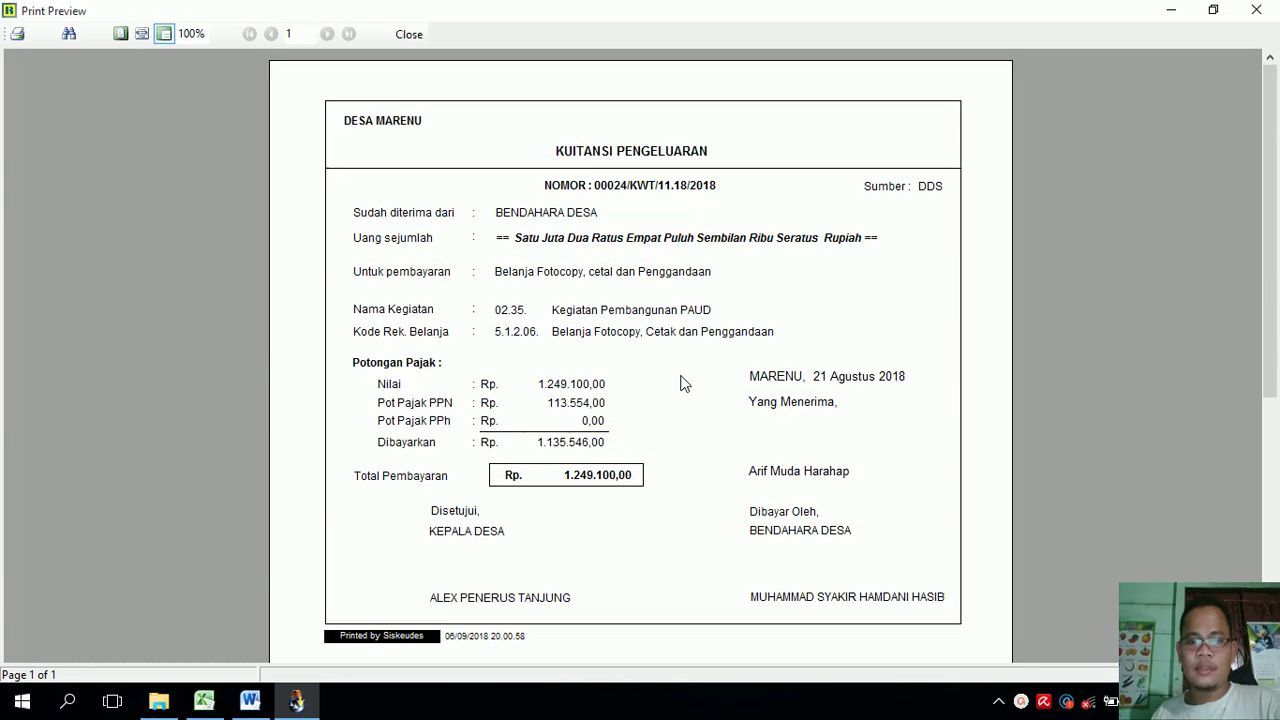
{"action": "key", "text": "Escape"}
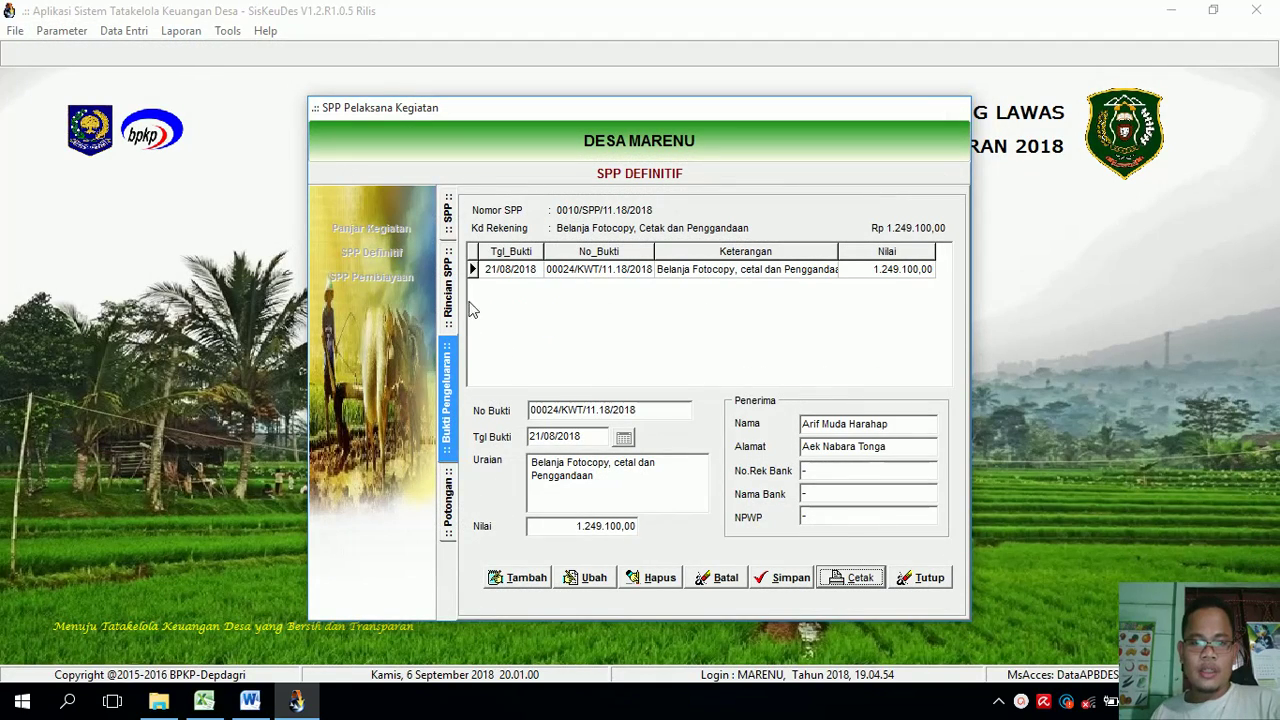
- Return to the SPP list and preview the SPTB statement of the PAUD SPP
{"action": "left_click", "coordinate": [448, 233]}
{"action": "left_click", "coordinate": [858, 578]}
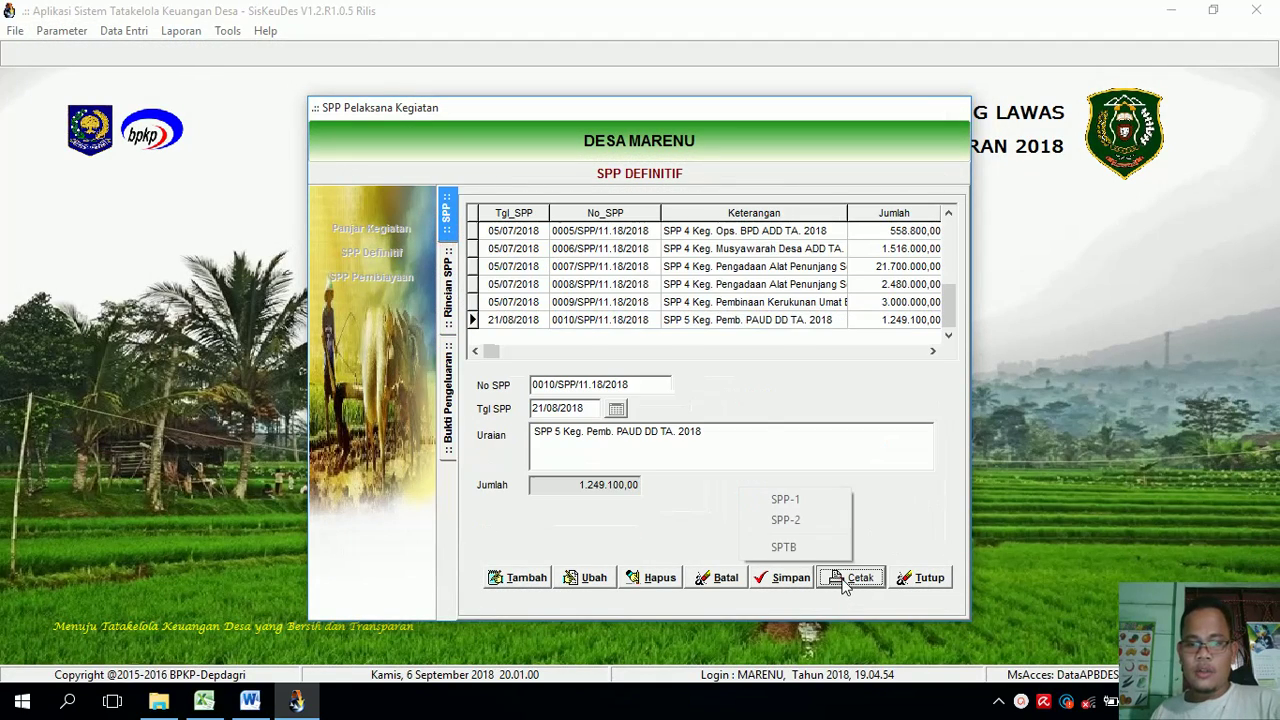
{"action": "left_click", "coordinate": [818, 548]}
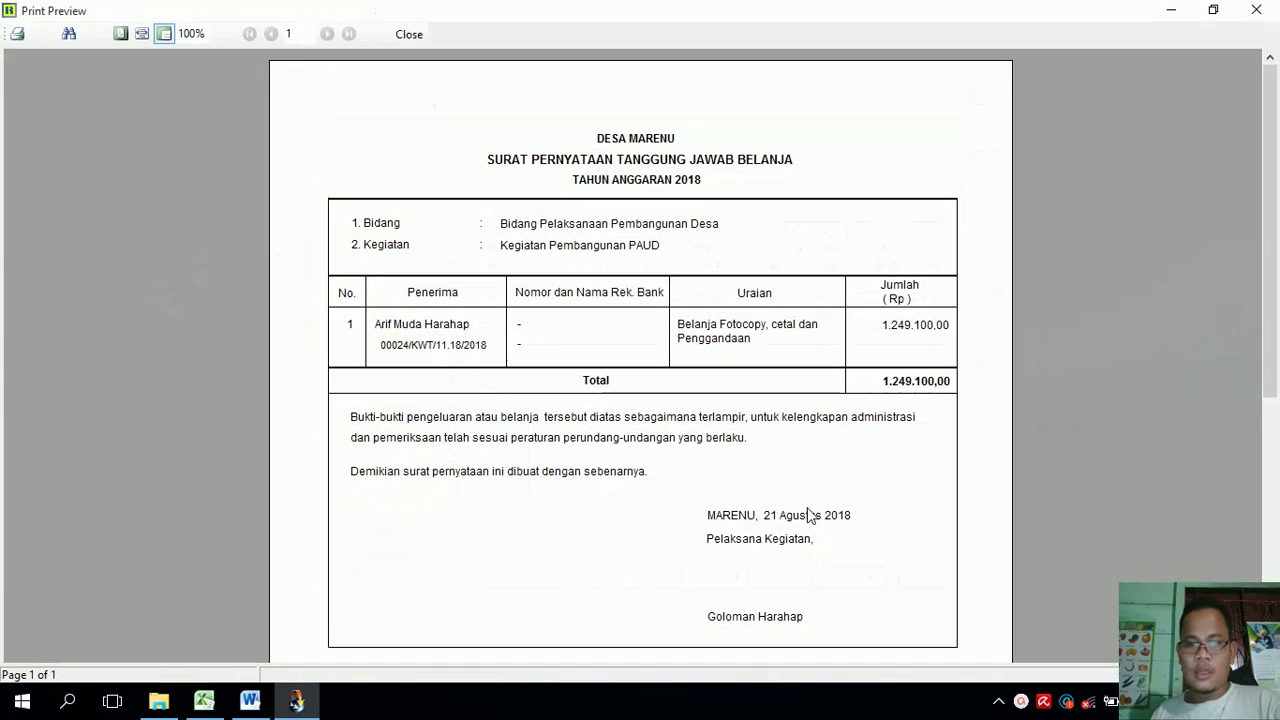
{"action": "key", "text": "Escape"}
- Preview the SPP-2 again and look up the PAUD photocopy and Tim Panitia honorarium amounts in the Excel budget
{"action": "left_click", "coordinate": [858, 578]}
{"action": "left_click", "coordinate": [826, 521]}
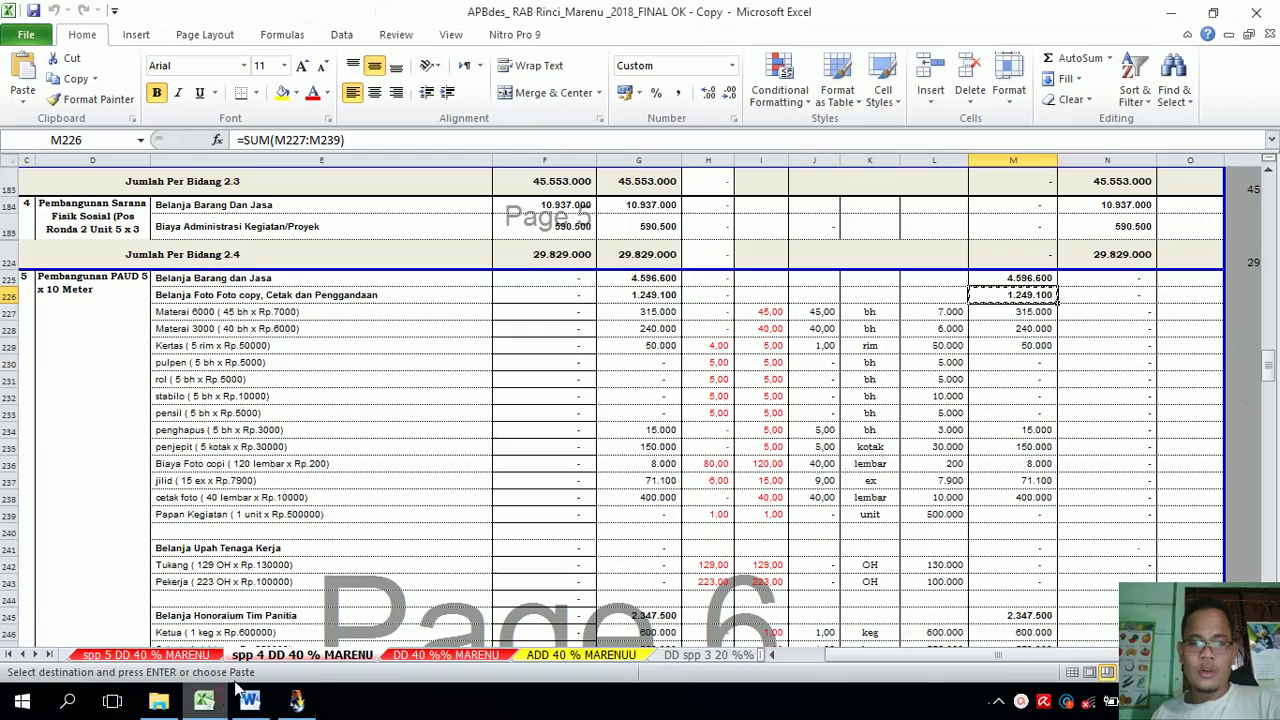
{"action": "left_click", "coordinate": [204, 701]}
{"action": "left_click_drag", "start_coordinate": [1104, 298], "coordinate": [1143, 502]}
{"action": "scroll", "coordinate": [273, 569], "scroll_direction": "down", "scroll_amount": 2}
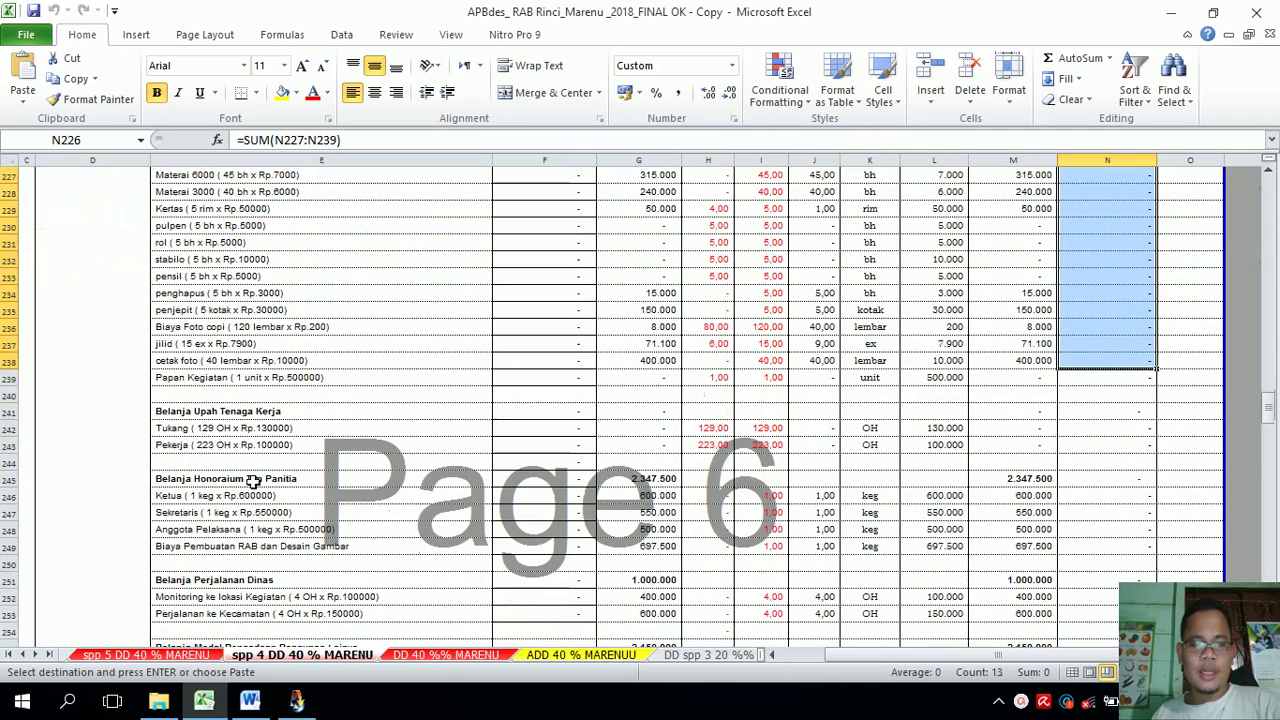
{"action": "left_click", "coordinate": [1053, 479]}
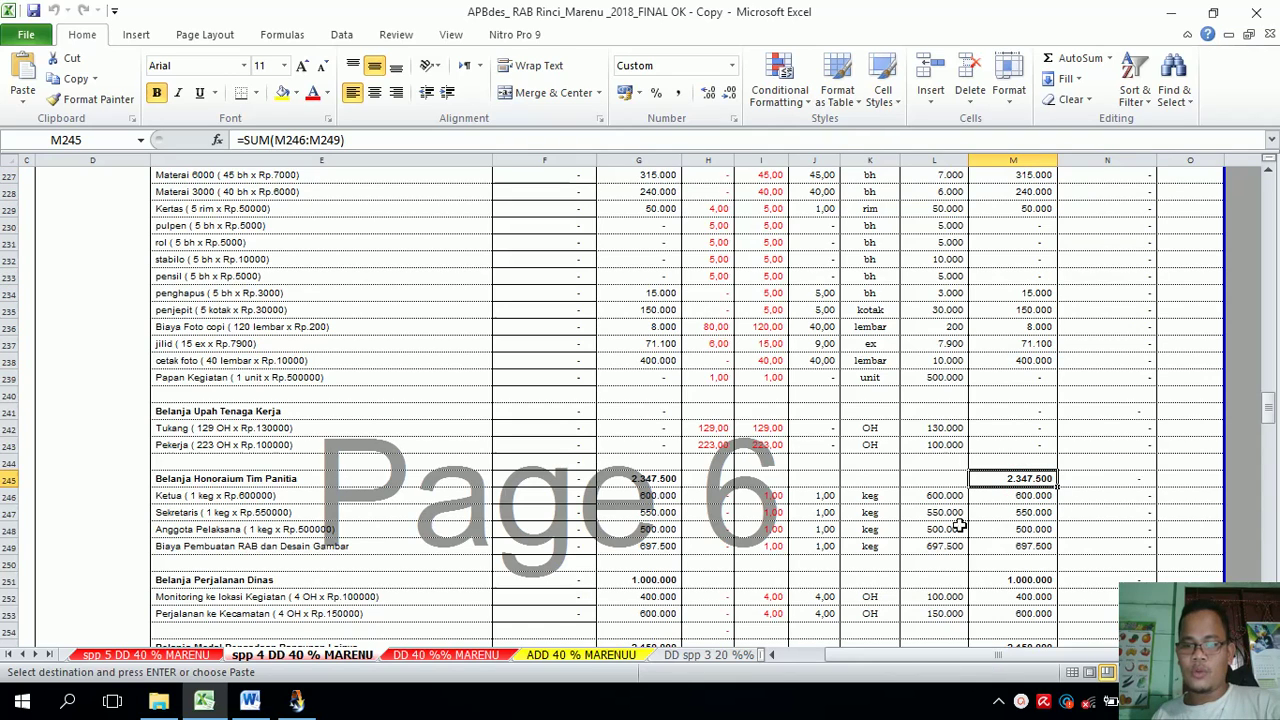
- Compare the SPP-2's Sisa Dana with the PAUD honorarium, travel and building procurement amounts in Excel, and close the preview
{"action": "left_click", "coordinate": [297, 701]}
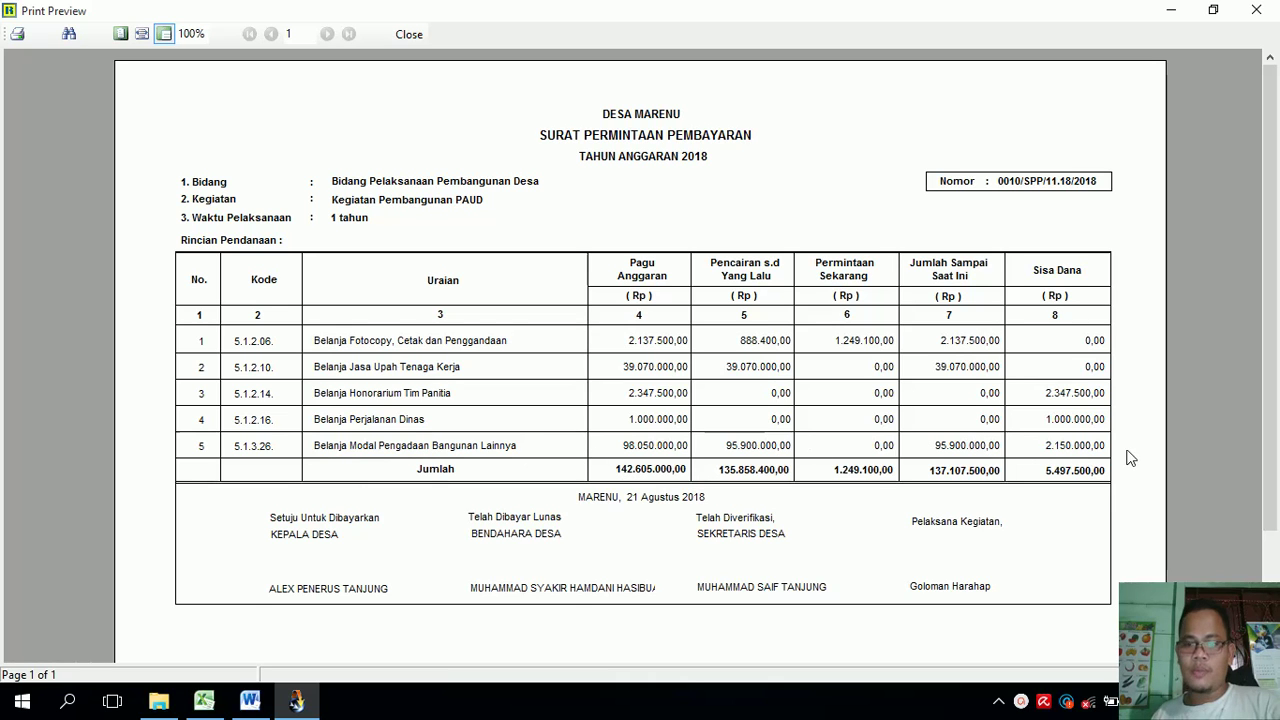
{"action": "left_click", "coordinate": [204, 700]}
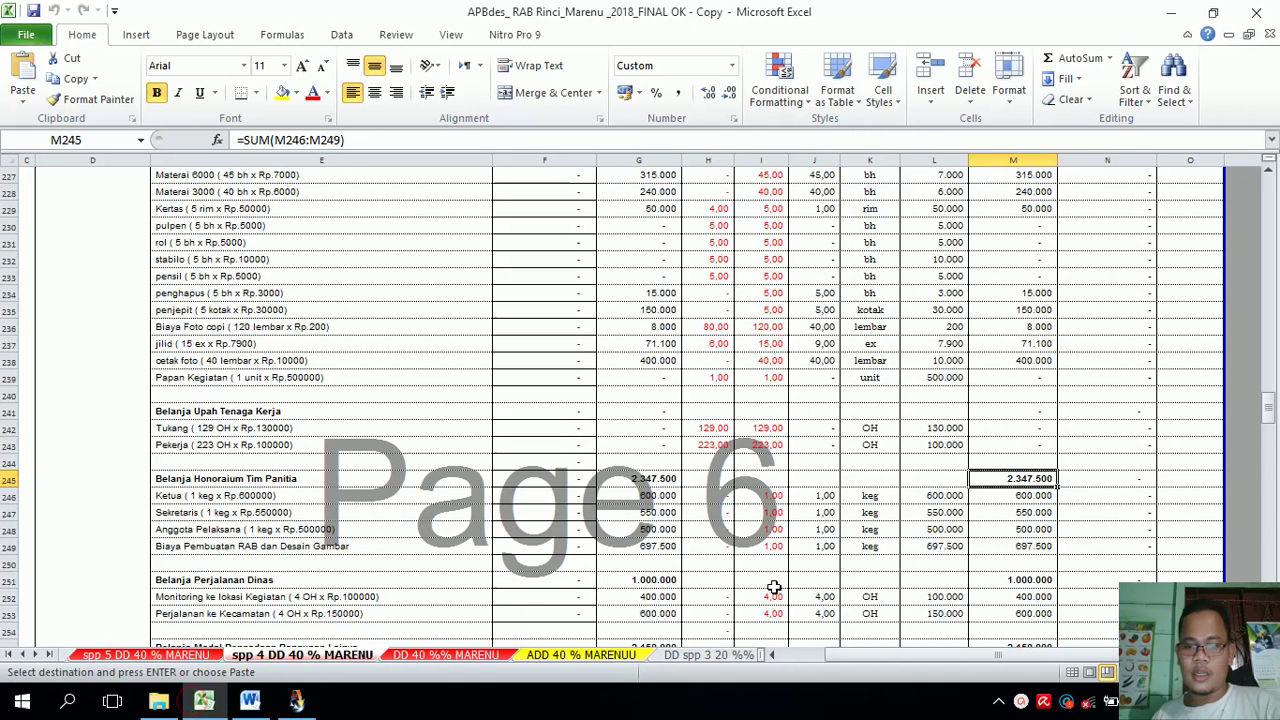
{"action": "scroll", "coordinate": [772, 584], "scroll_direction": "down", "scroll_amount": 3}
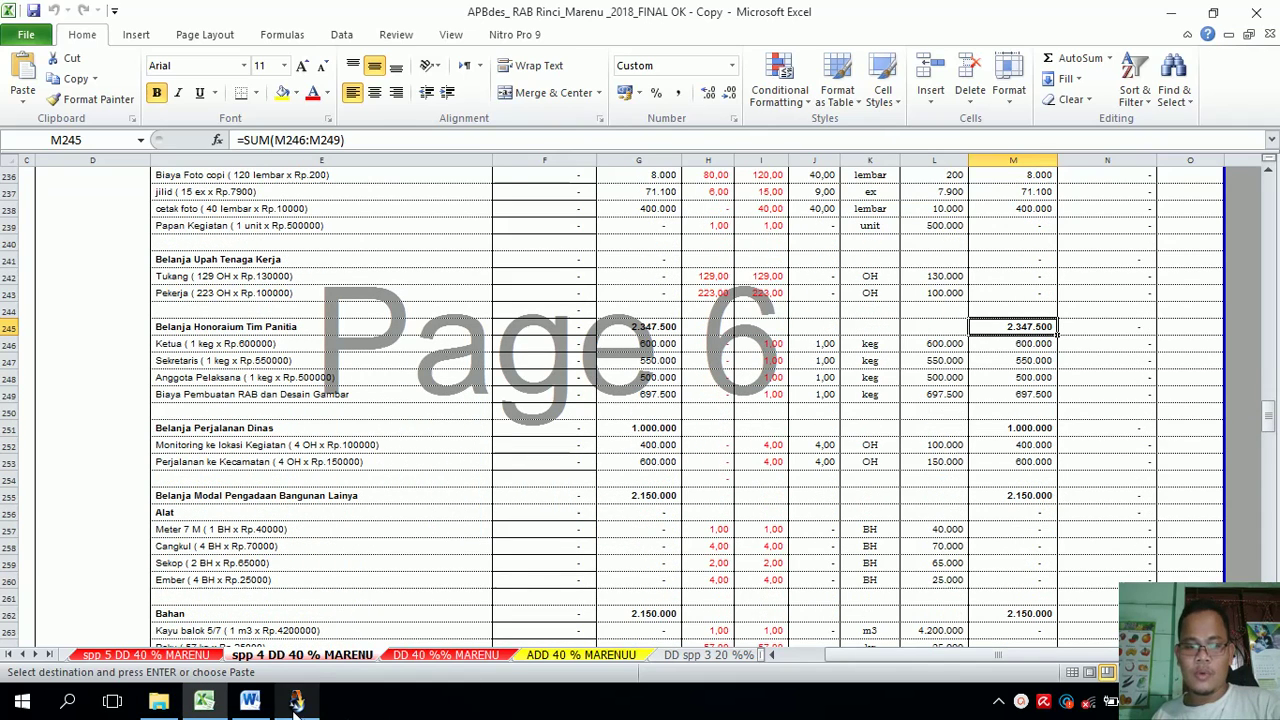
{"action": "left_click", "coordinate": [296, 703]}
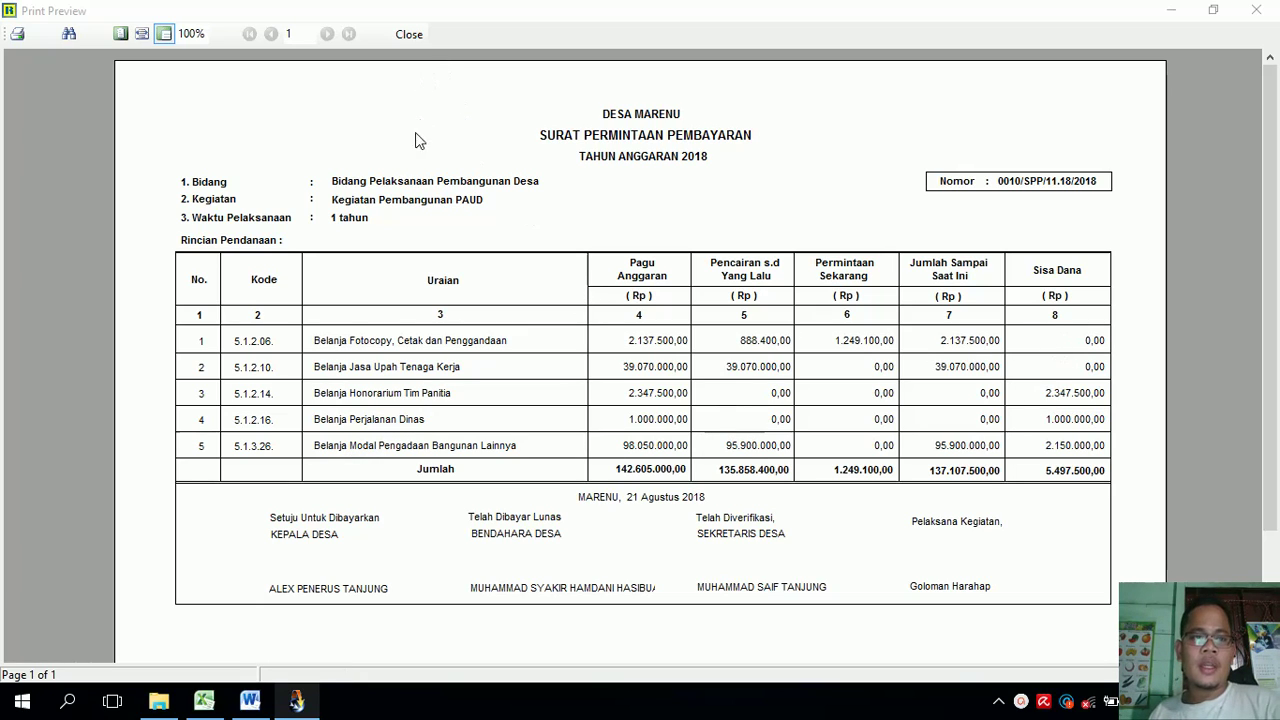
{"action": "left_click", "coordinate": [408, 38]}
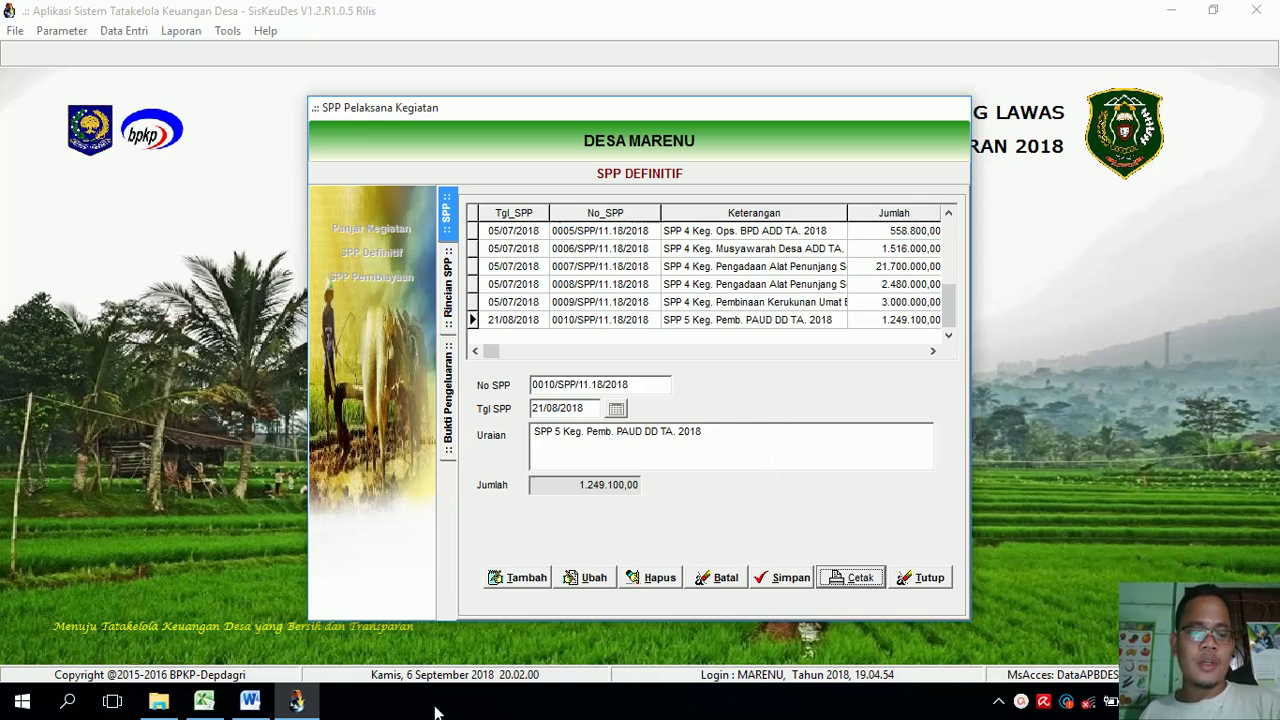
{"action": "left_click", "coordinate": [1027, 701]}
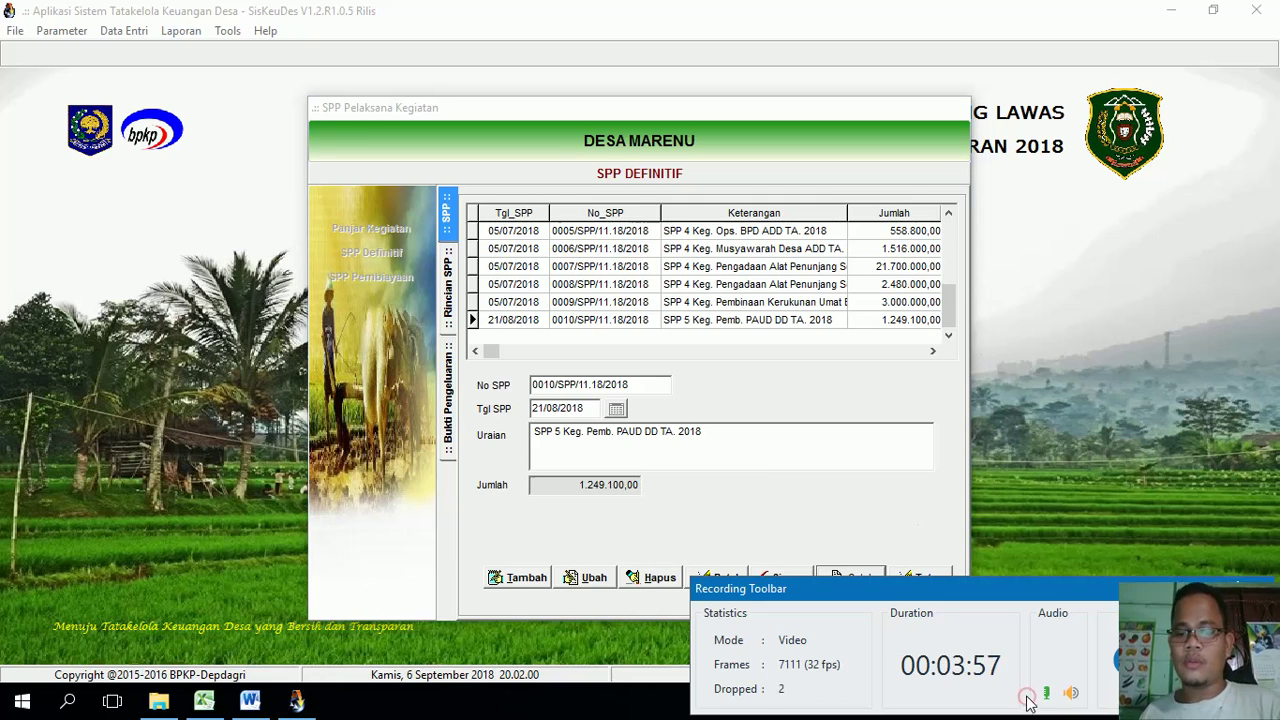